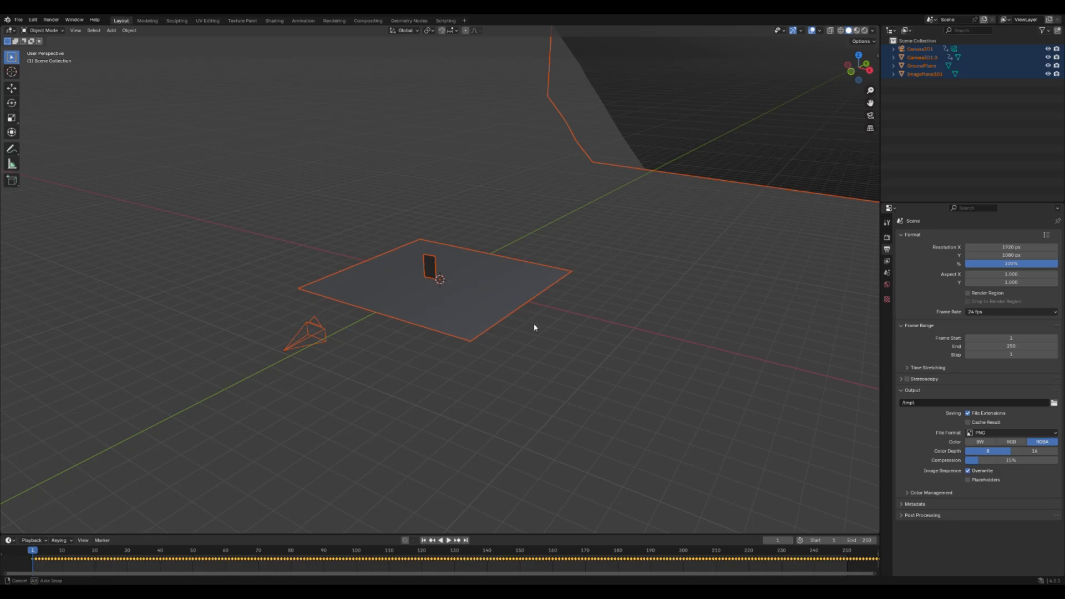
Delete the oversized slanted mesh in the background, keeping the camera, GroundPlane and ImagePlane3D1
middle_click_drag(535, 325, 560, 311)
left_click(629, 377)
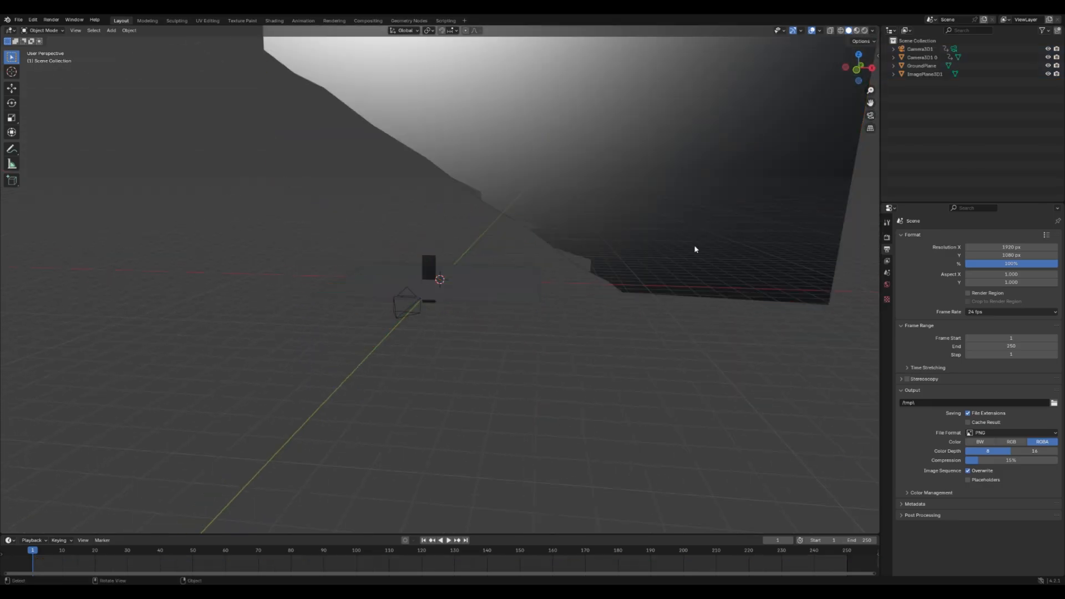
left_click(723, 198)
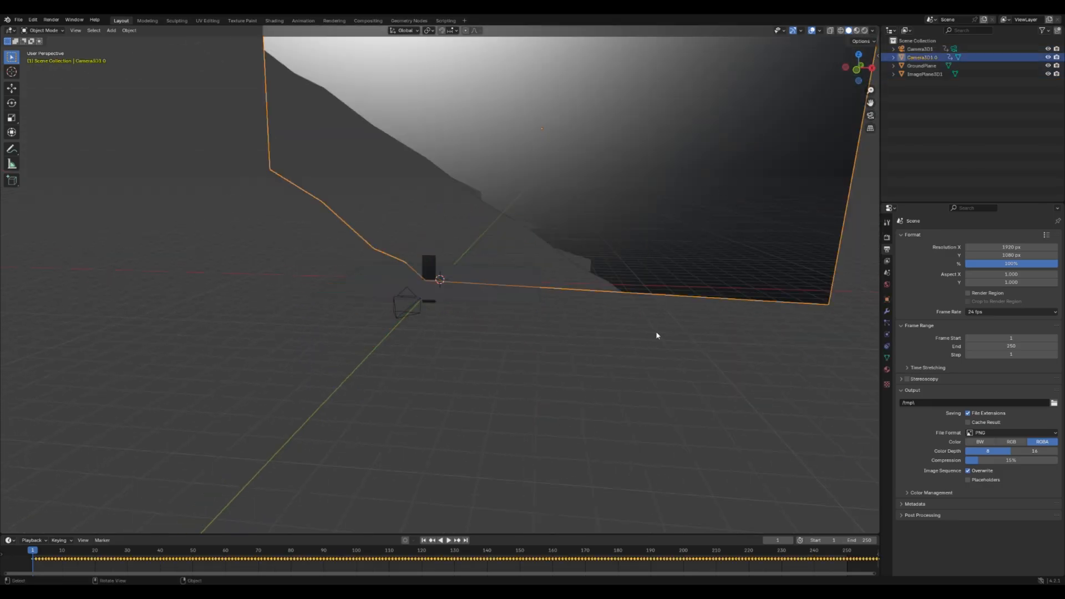
mouse_move(656, 335)
middle_mouse_down()
mouse_move(607, 333)
mouse_move(653, 329)
mouse_move(668, 323)
mouse_move(658, 311)
mouse_move(638, 339)
mouse_move(647, 337)
middle_mouse_up()
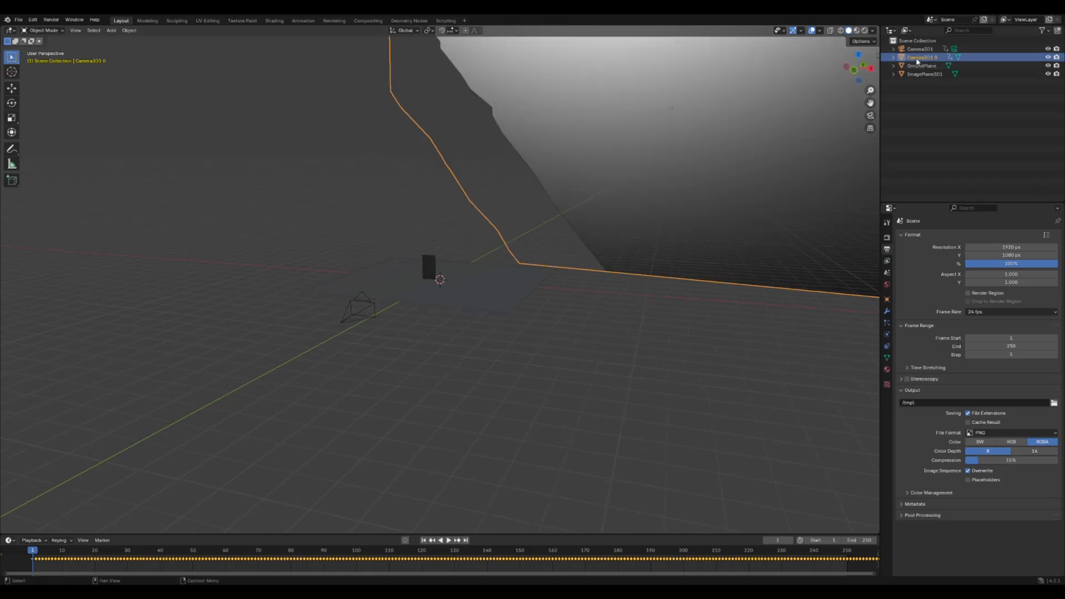
key("Delete")
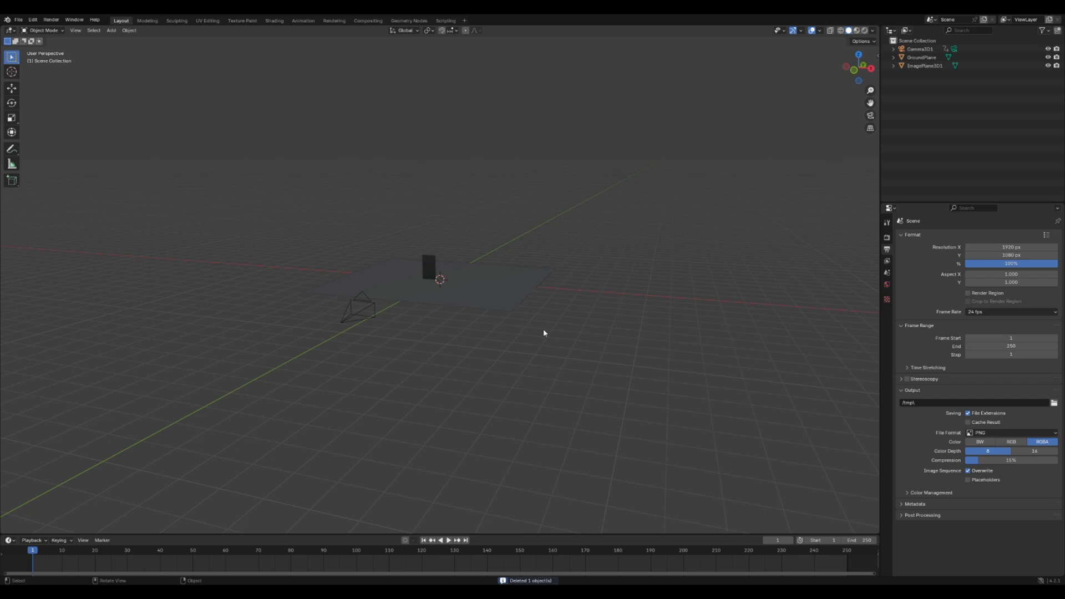
View the scene through the imported camera and set its focal length to 22.6827 mm
scroll(481, 331, "up", 2)
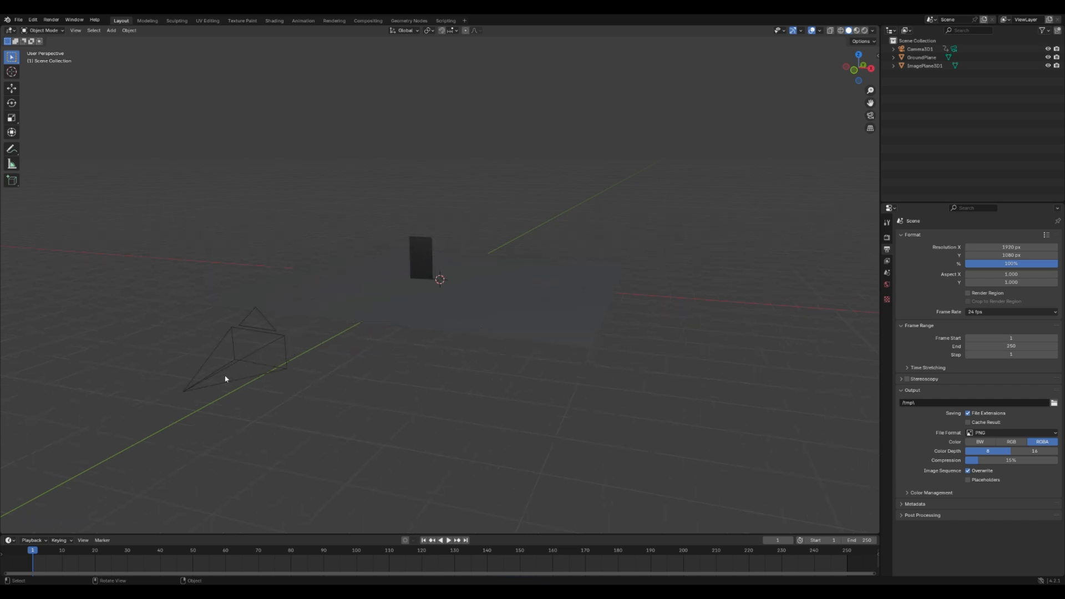
left_click(870, 115)
left_click(920, 49)
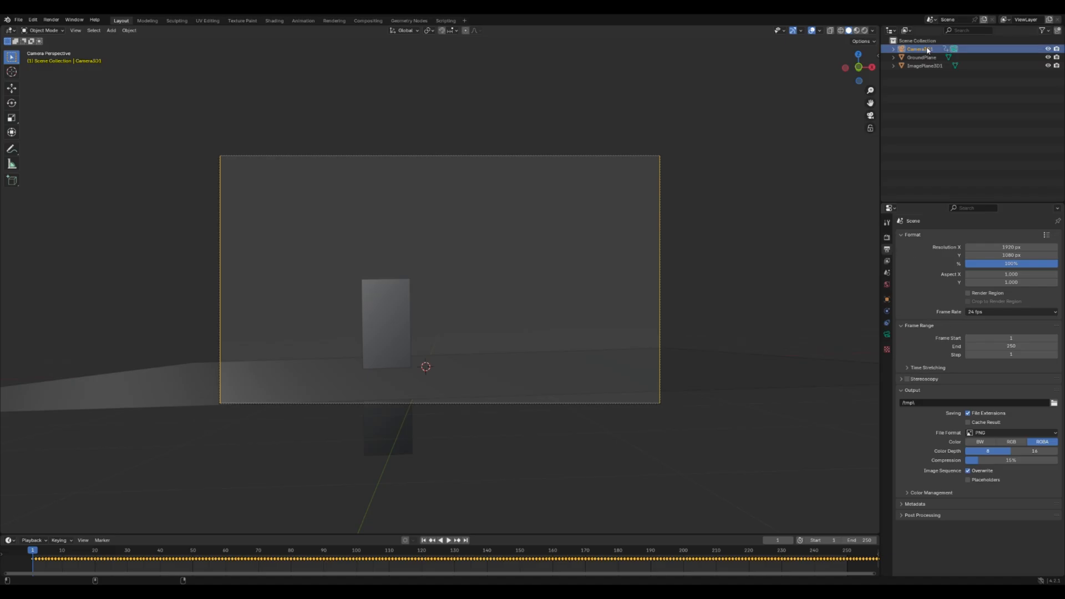
left_click(887, 335)
left_click(1006, 277)
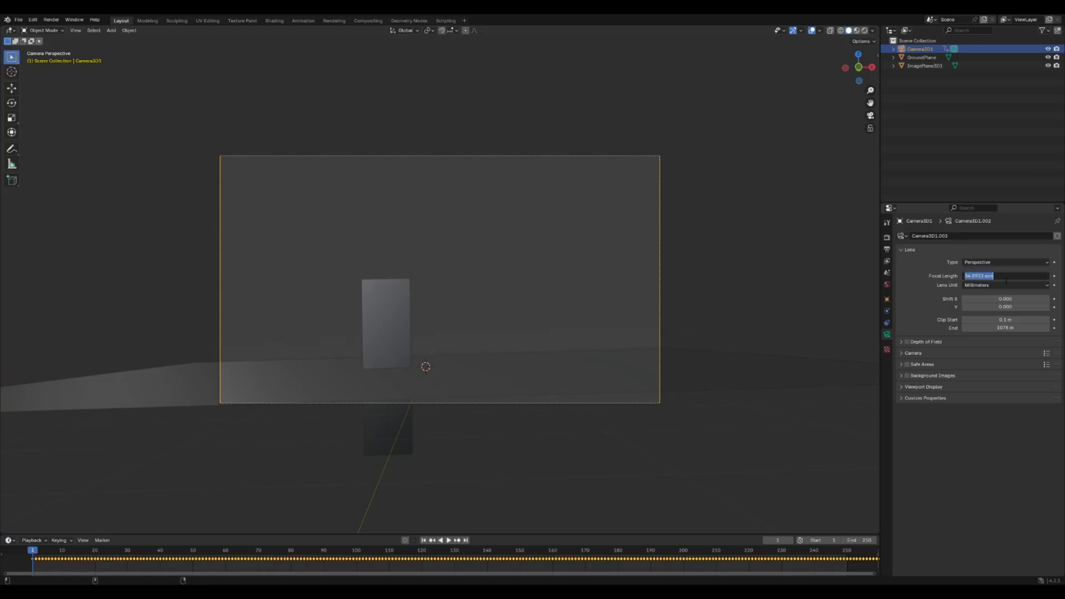
key("BackSpace")
type("22.6827")
key("Return")
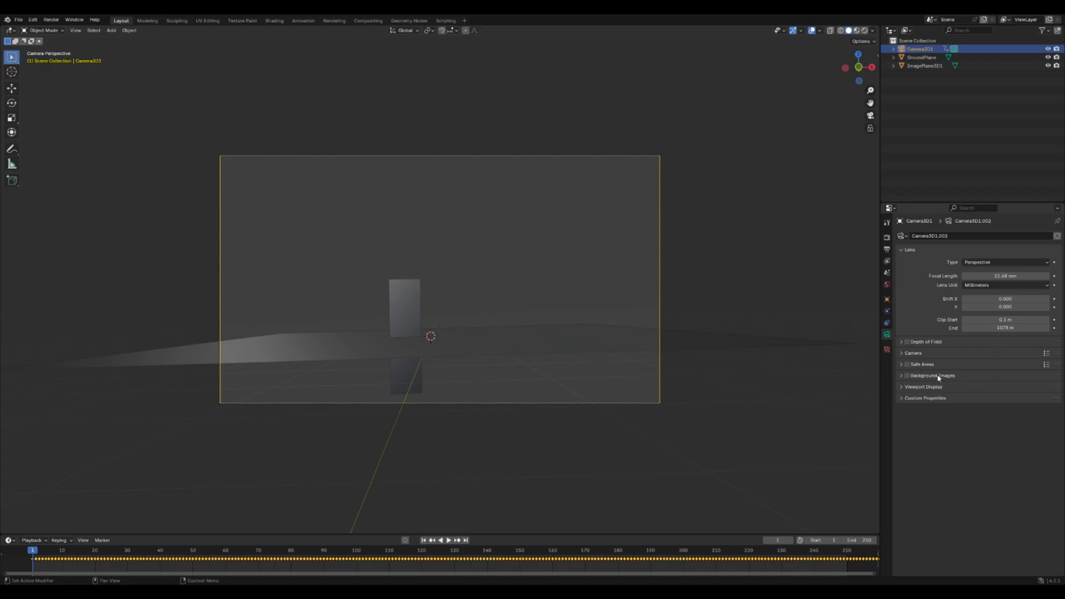
Add the image sequence starting at ImageSeq_0001.png as the camera's background and play the animation to check the track
left_click(919, 377)
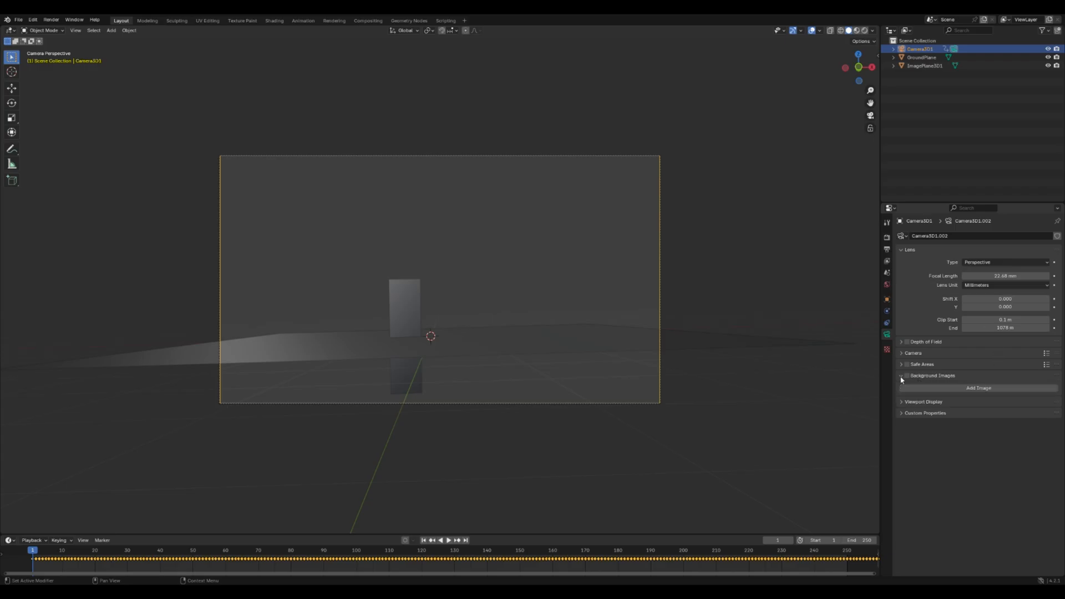
left_click(967, 389)
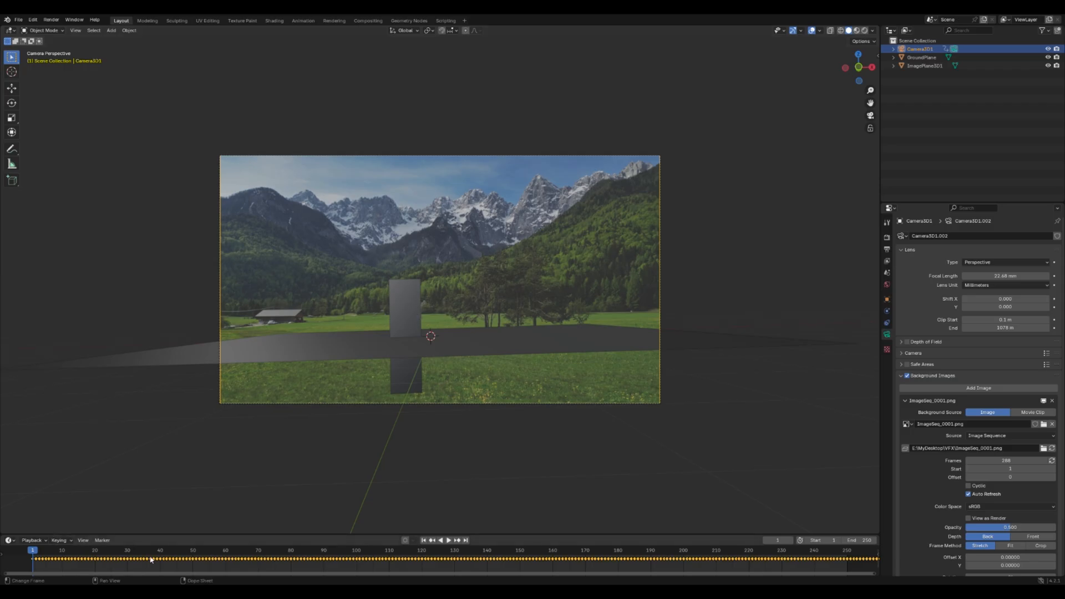
key("space")
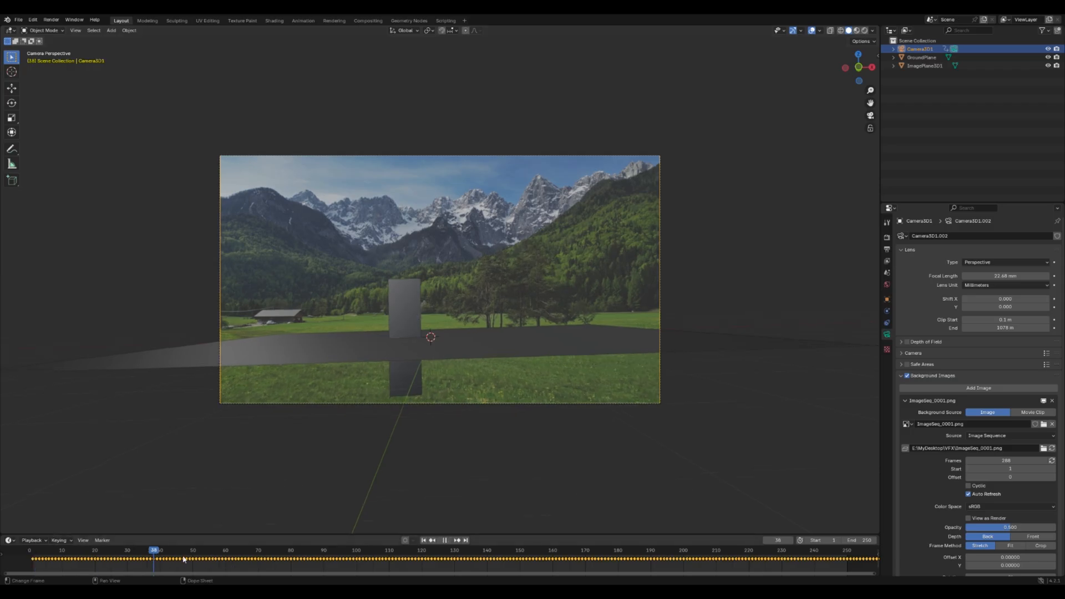
left_click_drag(593, 544, 270, 547)
key("space")
Remove the imported materials from the ground plane and the upright image plane
left_click(591, 345)
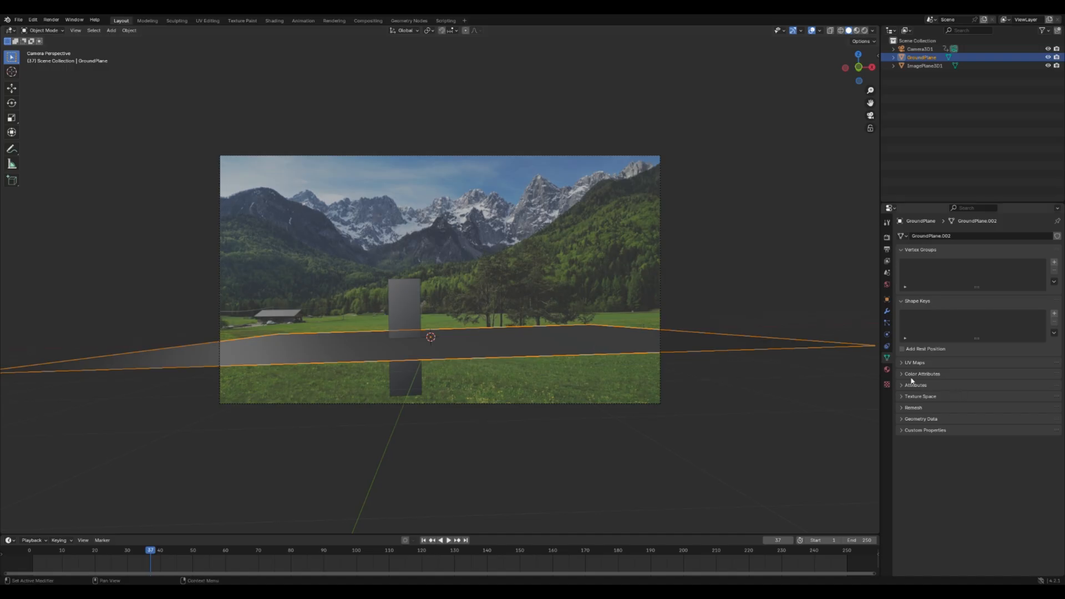
left_click(887, 369)
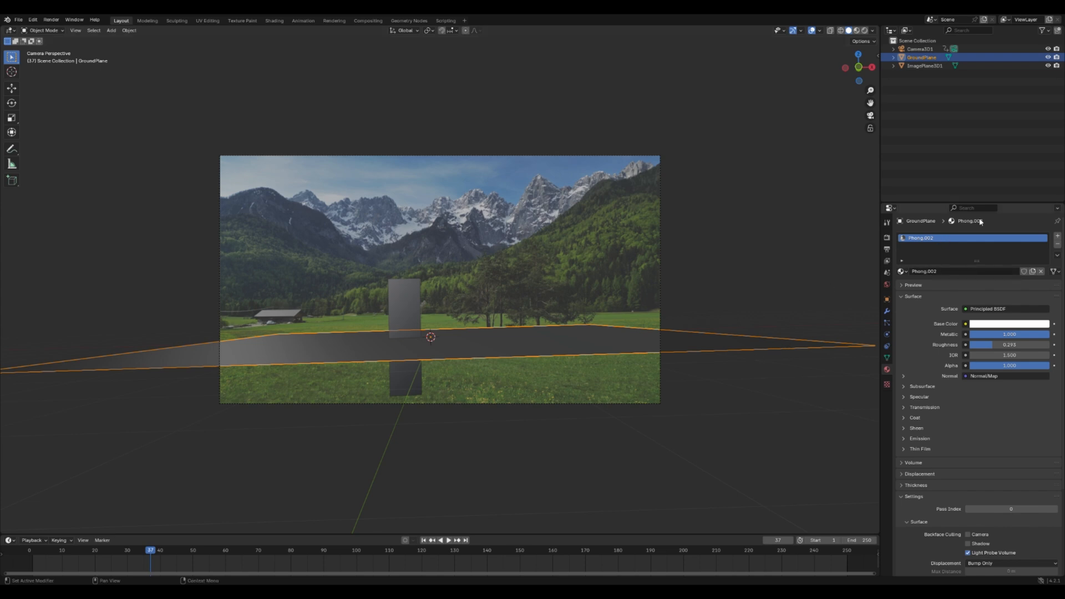
right_click(938, 244)
left_click(1057, 244)
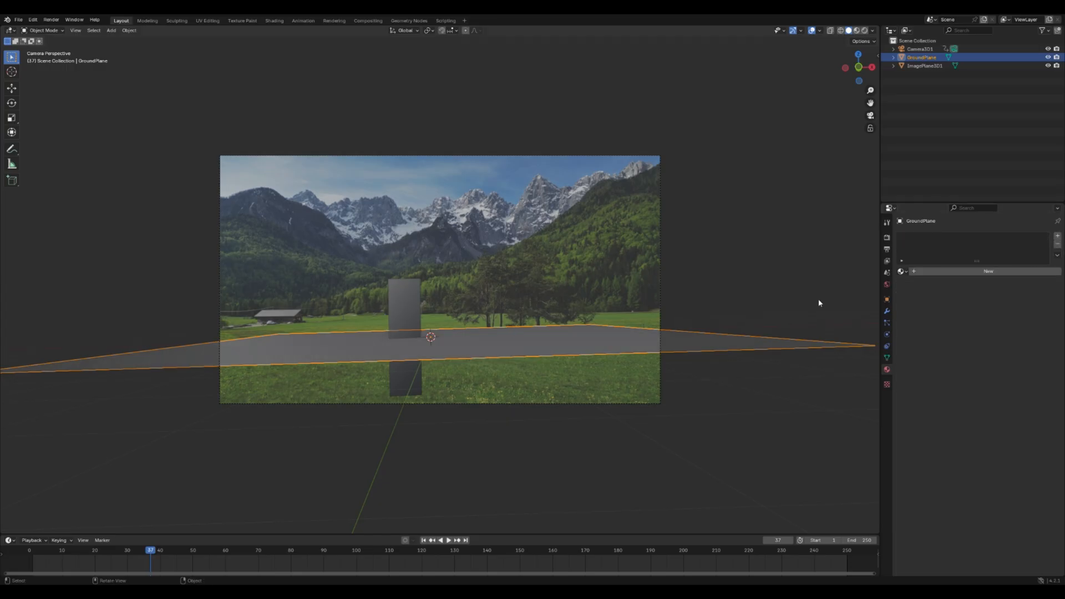
left_click(394, 310)
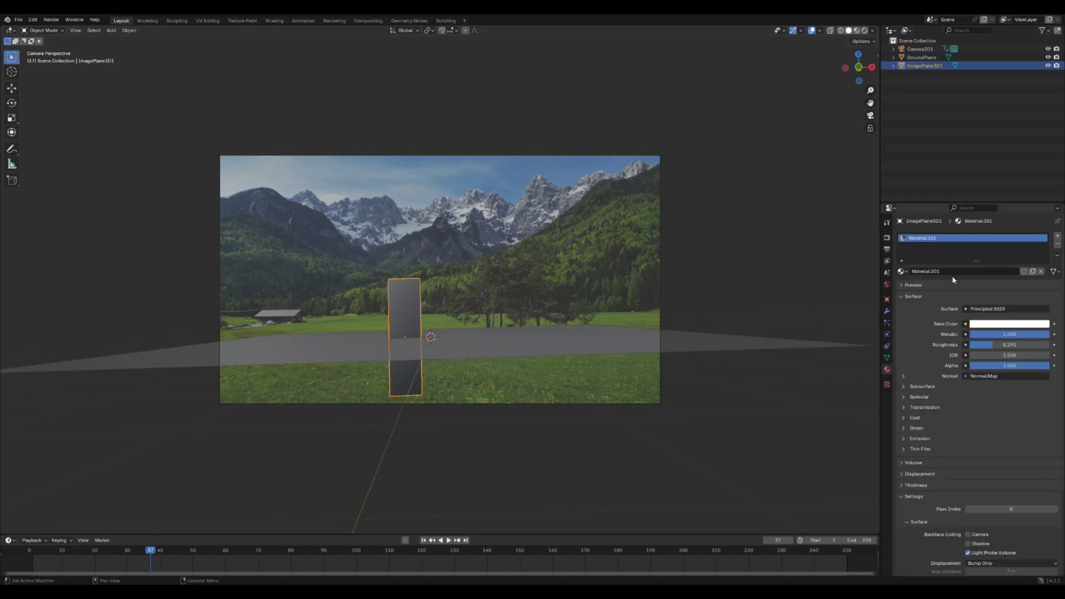
left_click(1057, 244)
At frame 156, scale the ground plane up uniformly about seven times so it covers the foreground meadow
left_click(590, 344)
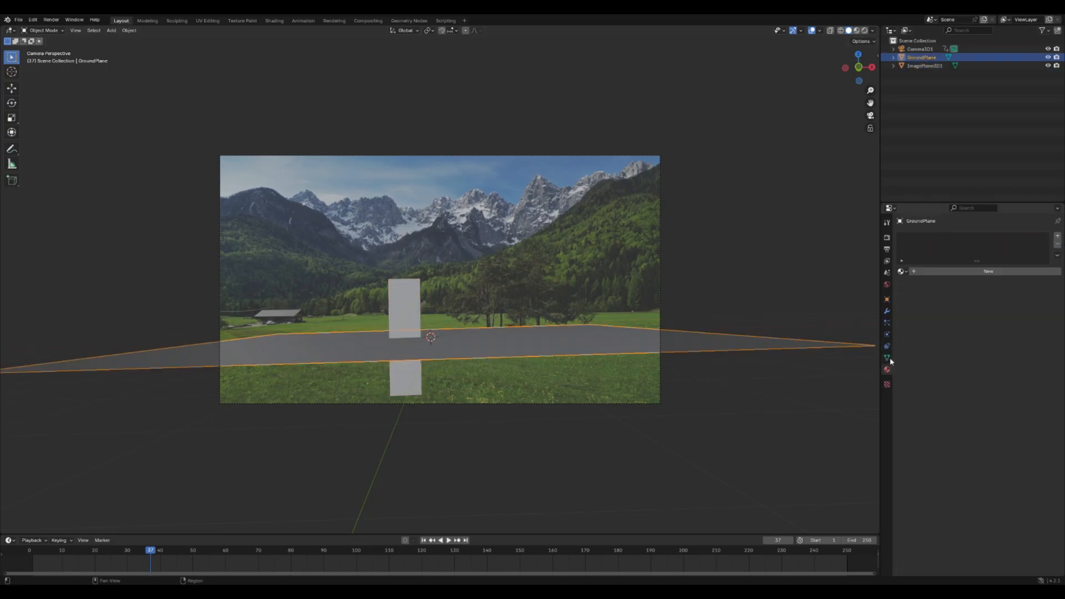
left_click(408, 308)
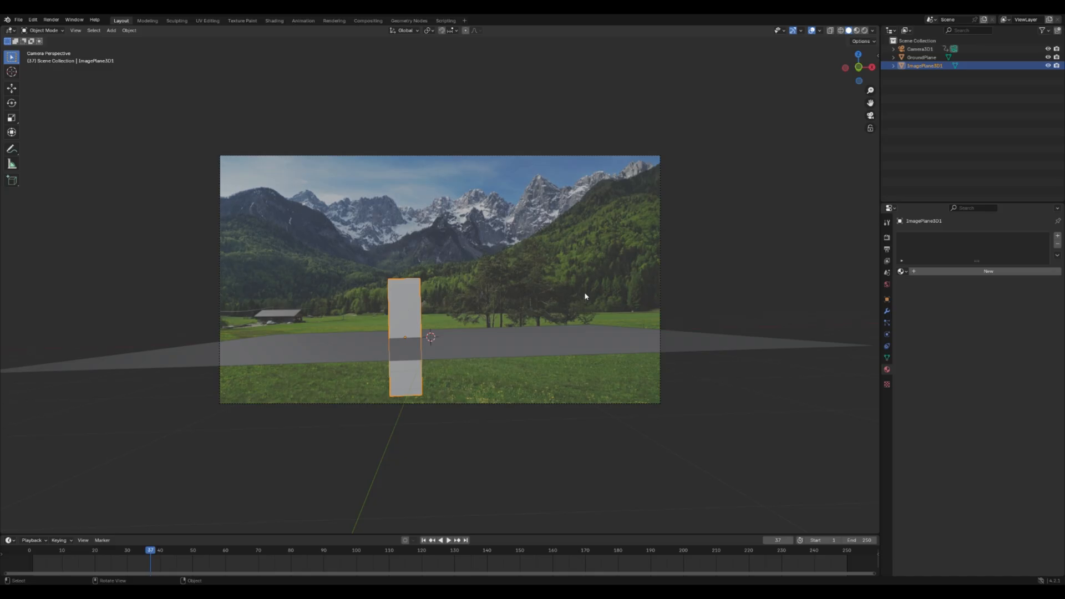
left_click(552, 342)
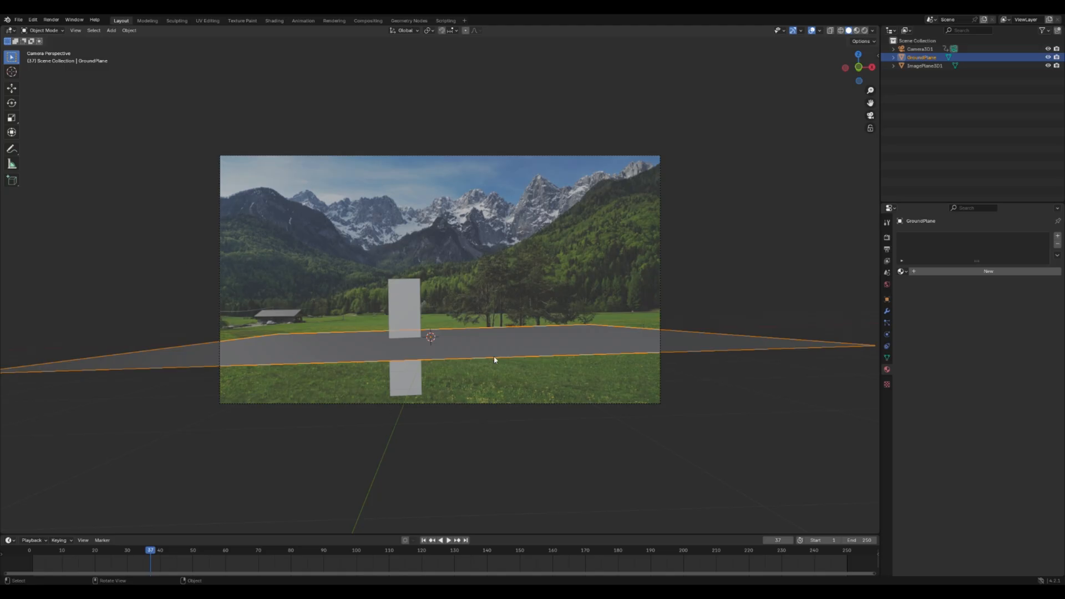
left_click_drag(166, 551, 542, 544)
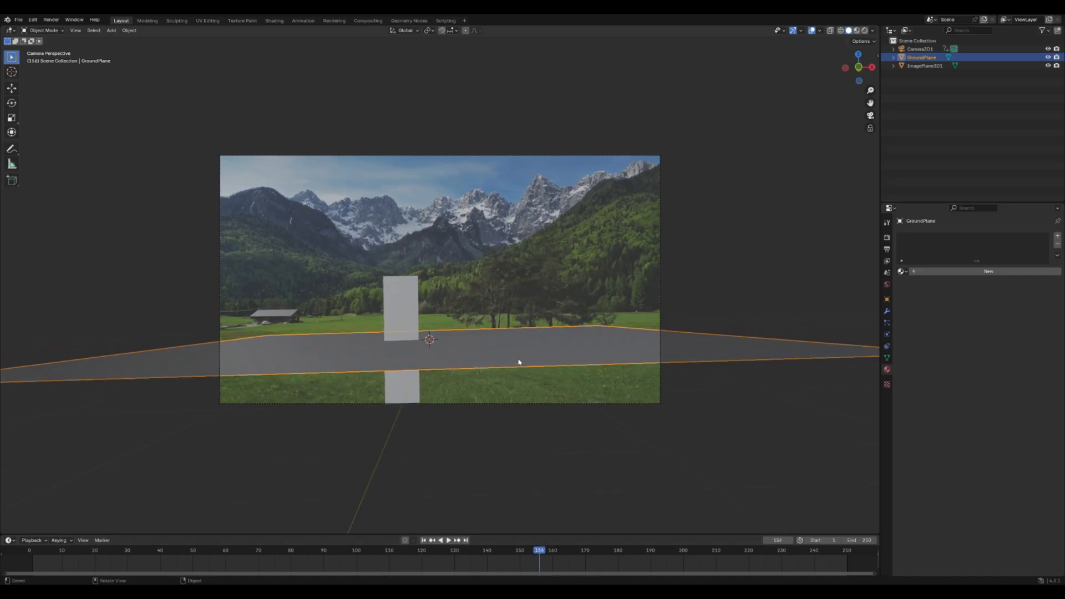
key("s")
left_click(471, 351)
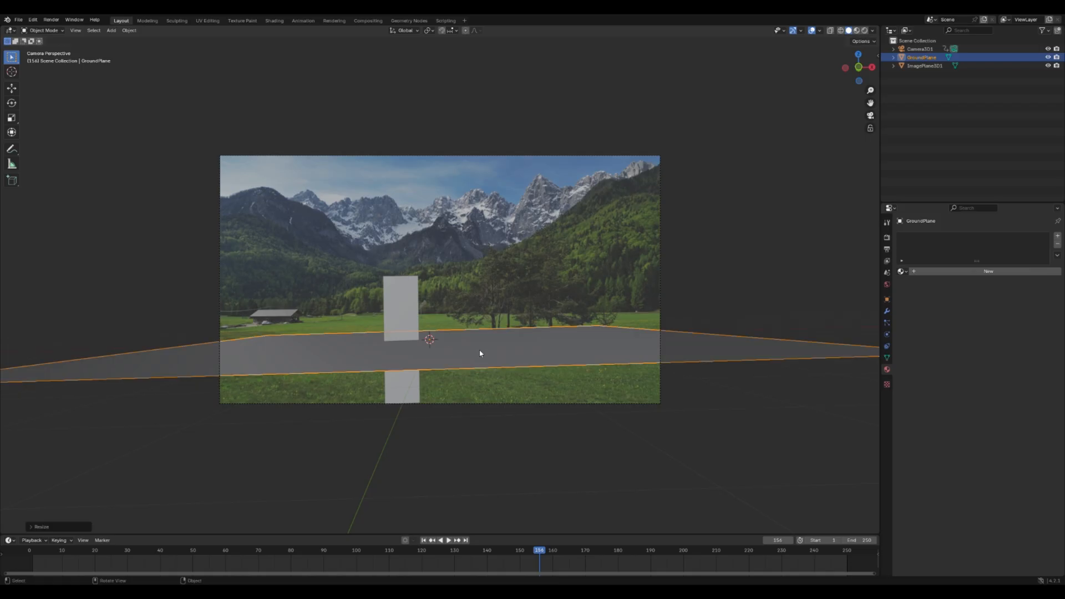
key("s")
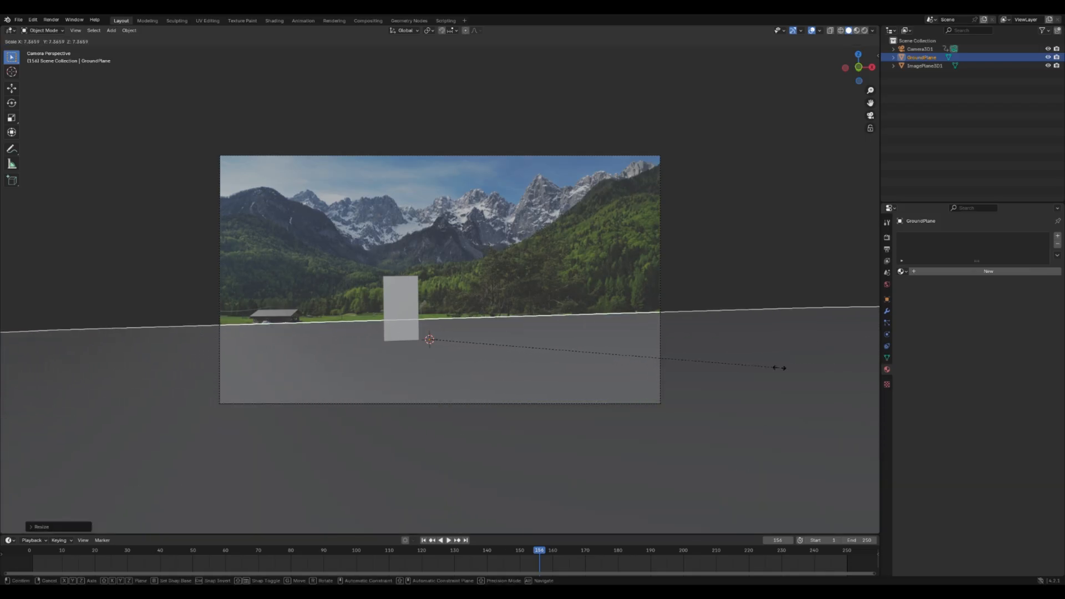
left_click(773, 367)
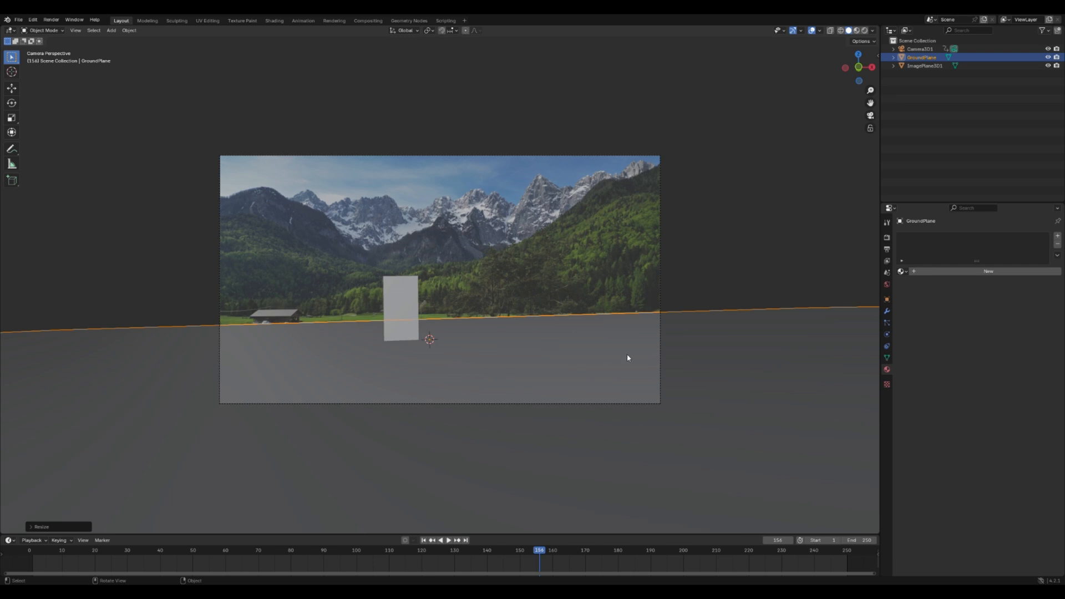
Stretch the ground plane along the Y axis towards the tree line and reduce its width along the X axis
scroll(596, 417, "down", 5)
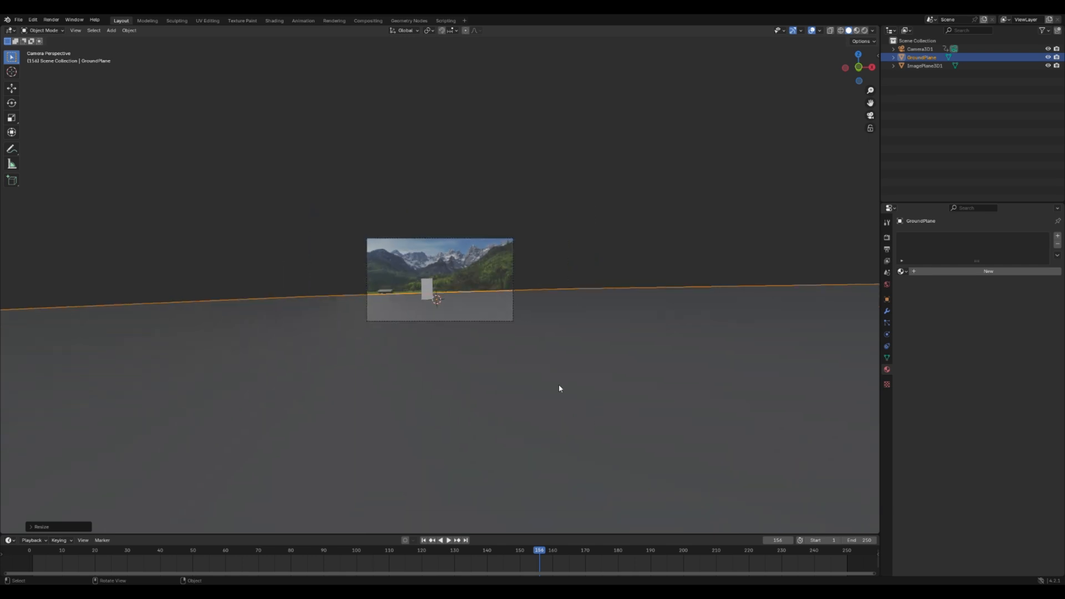
scroll(523, 379, "up", 10)
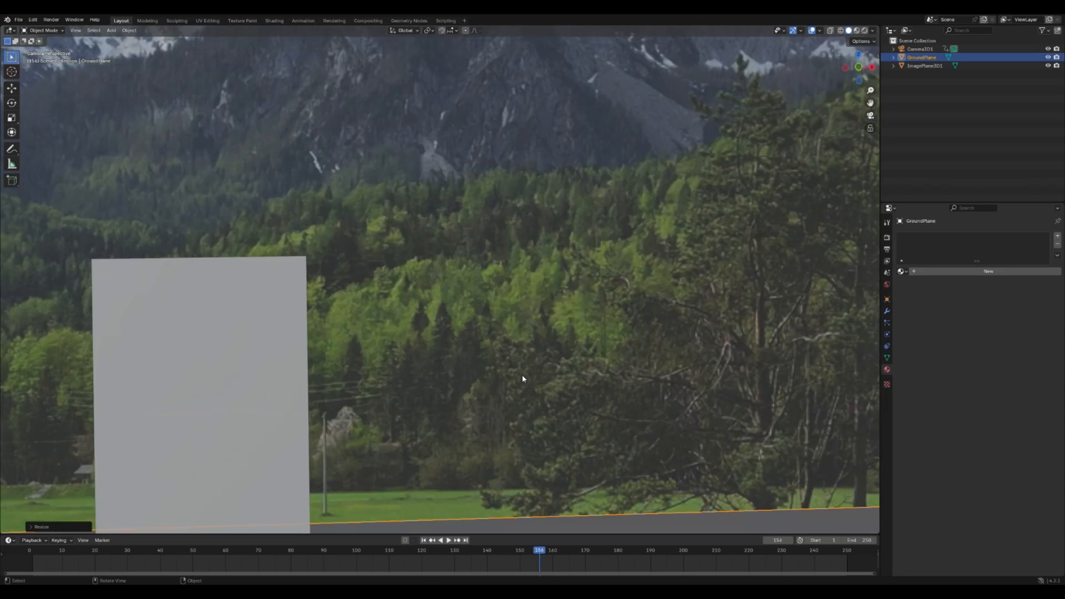
scroll(513, 400, "down", 8)
scroll(507, 398, "up", 5)
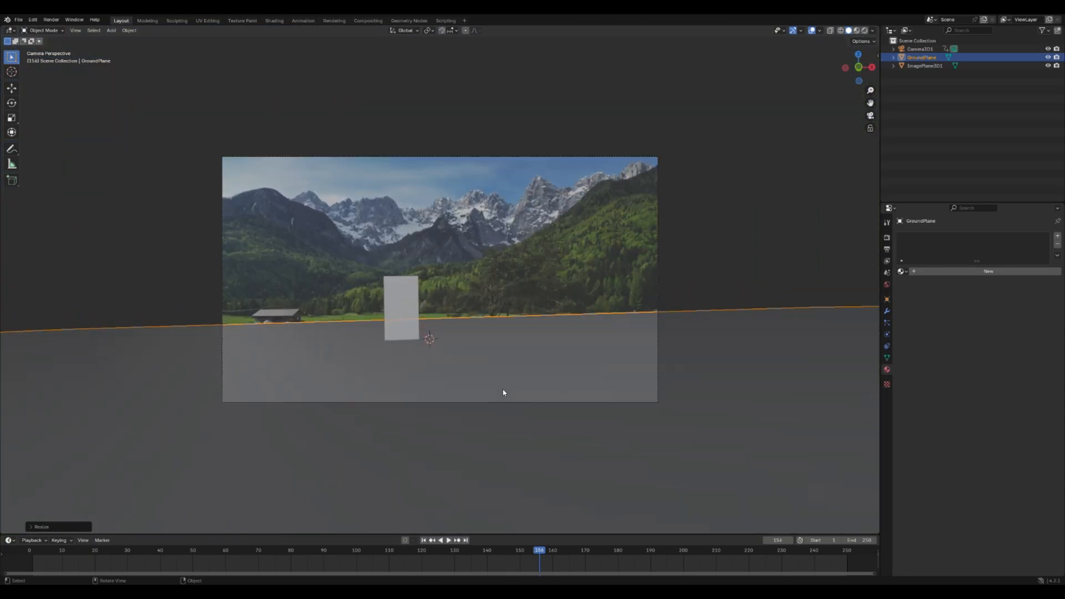
key("s")
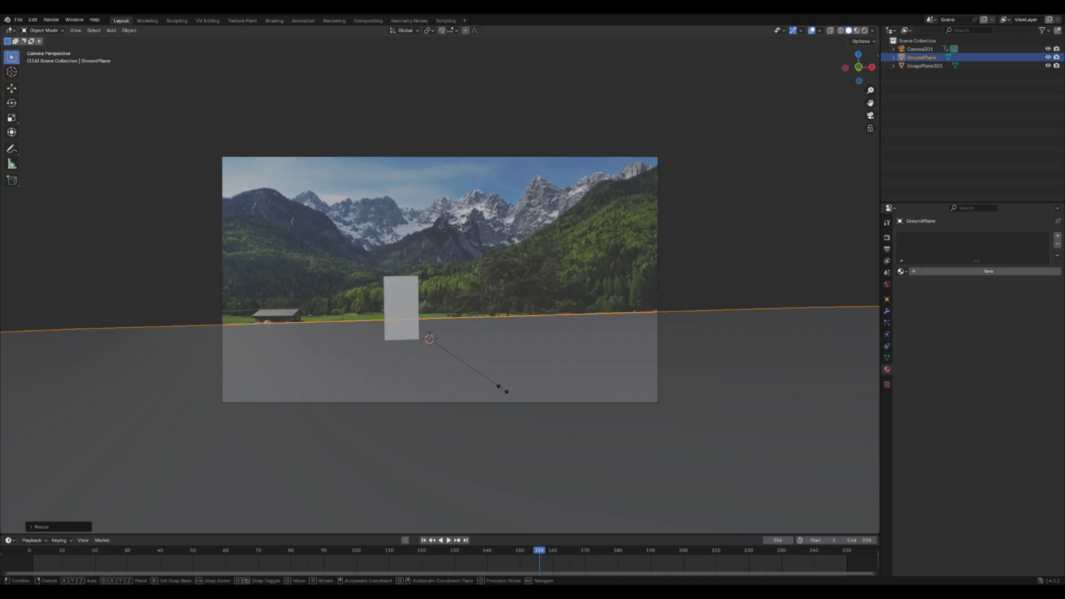
key("y")
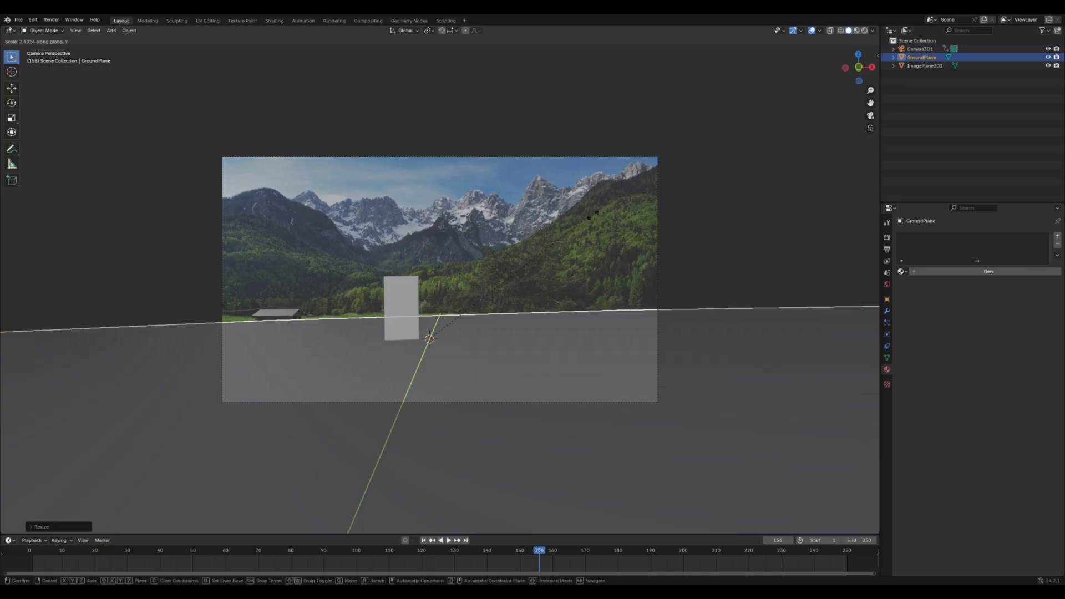
left_click(594, 69)
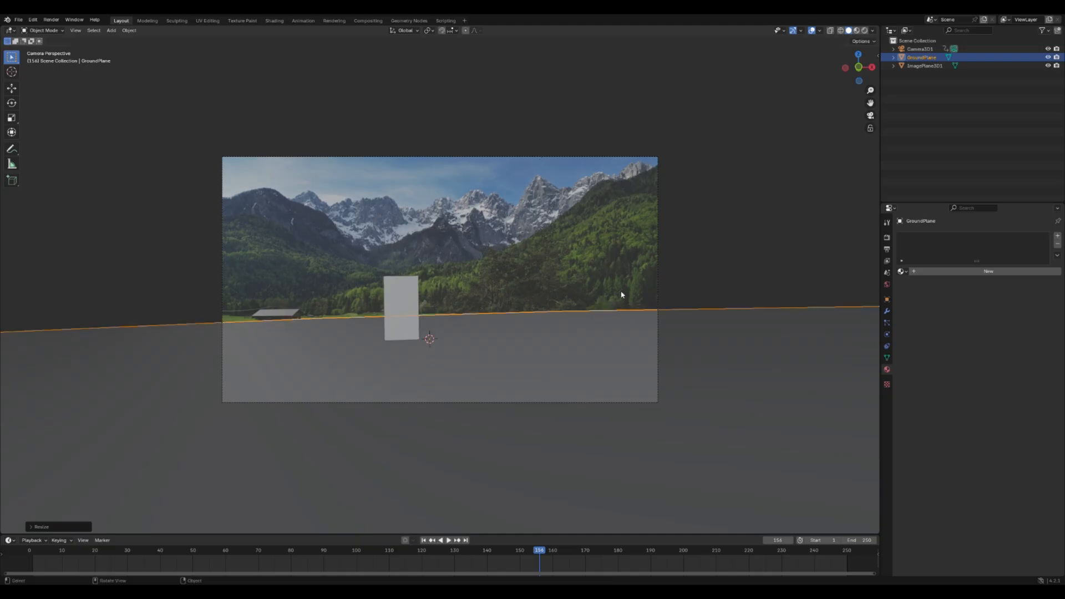
key("s")
key("x")
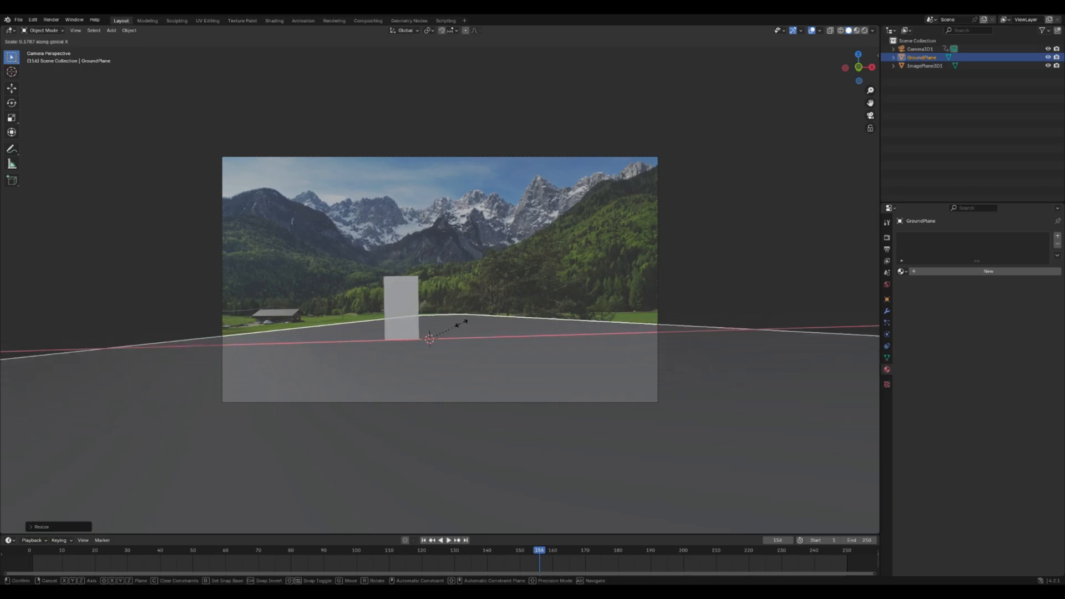
left_click(515, 306)
Examine how the enlarged ground plane fits the footage in the camera view and from outside the camera
scroll(501, 356, "down", 5)
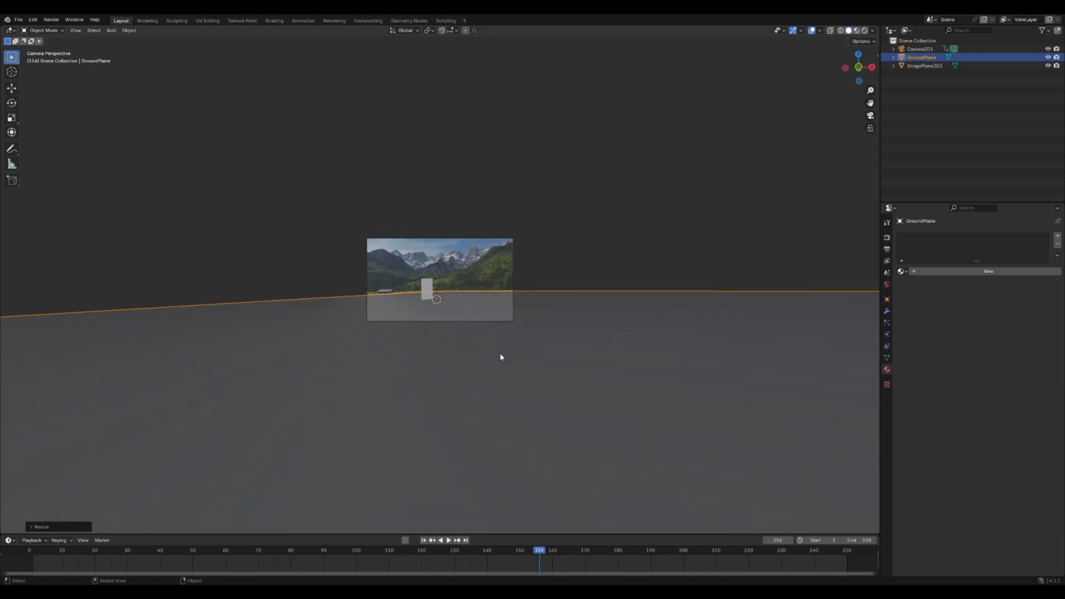
scroll(499, 355, "up", 10)
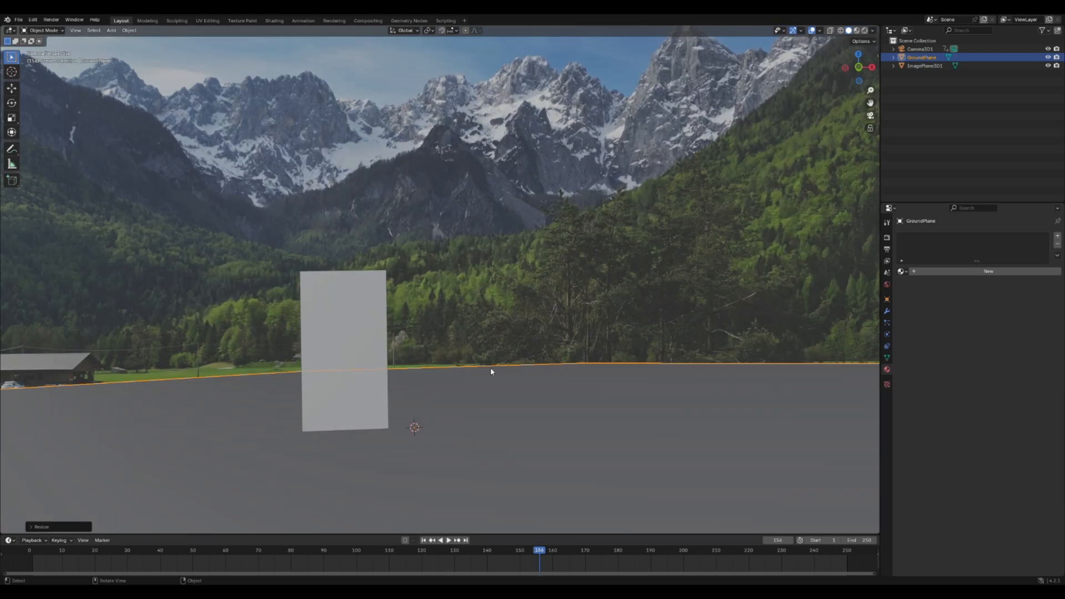
scroll(492, 369, "down", 5)
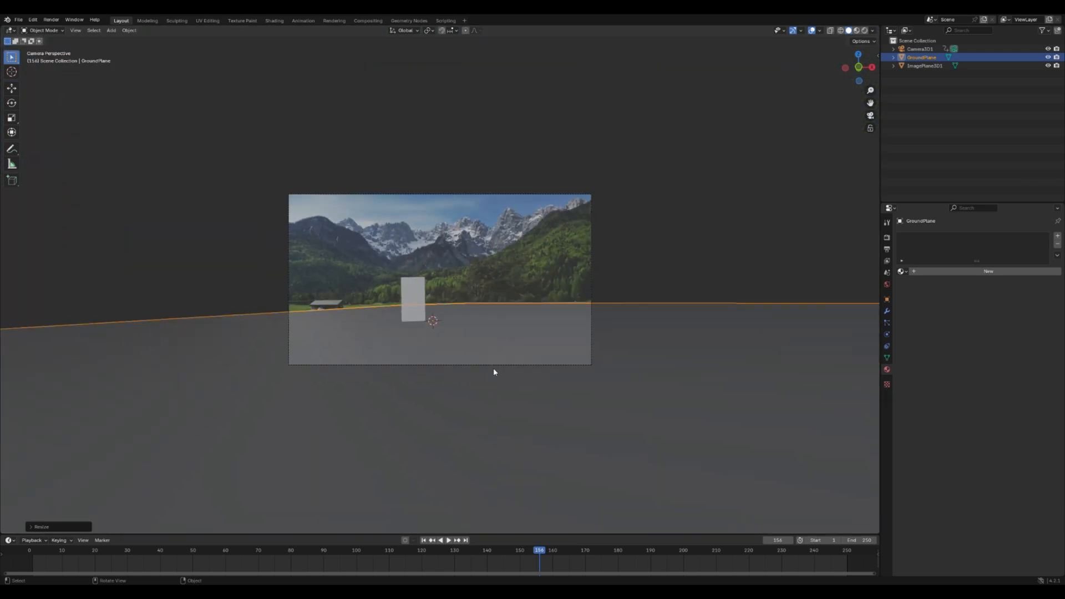
scroll(493, 371, "up", 2)
scroll(485, 373, "down", 1)
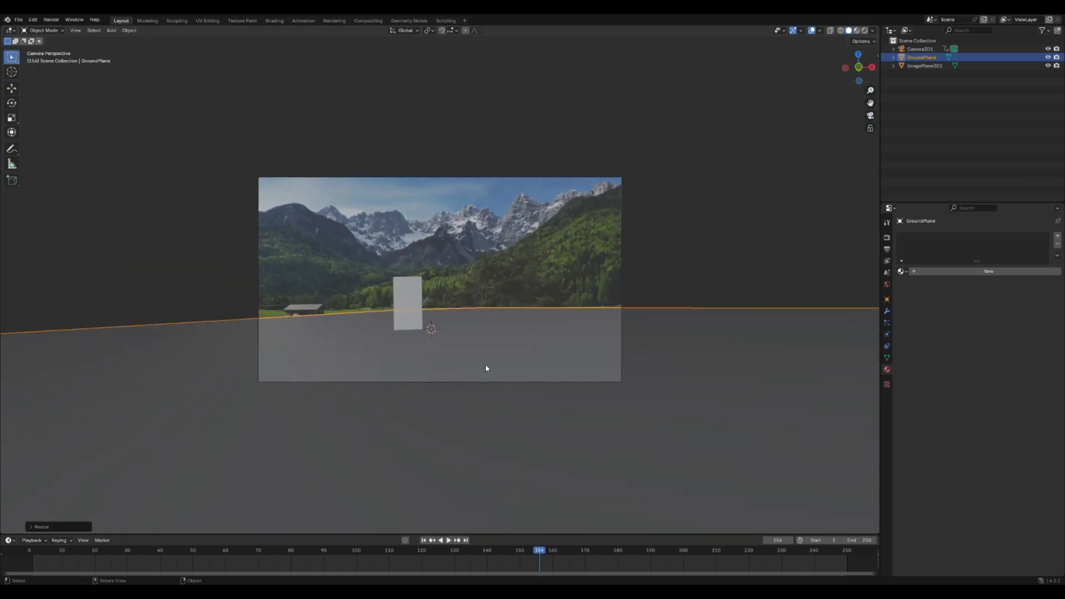
scroll(486, 369, "up", 1)
middle_click_drag(516, 387, 444, 385)
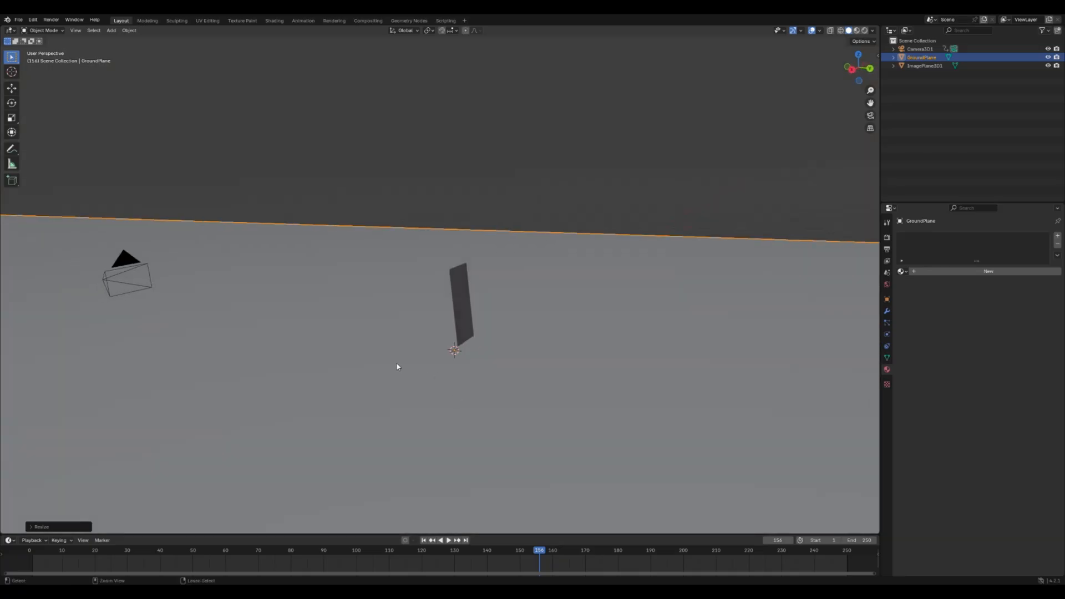
left_click(560, 358)
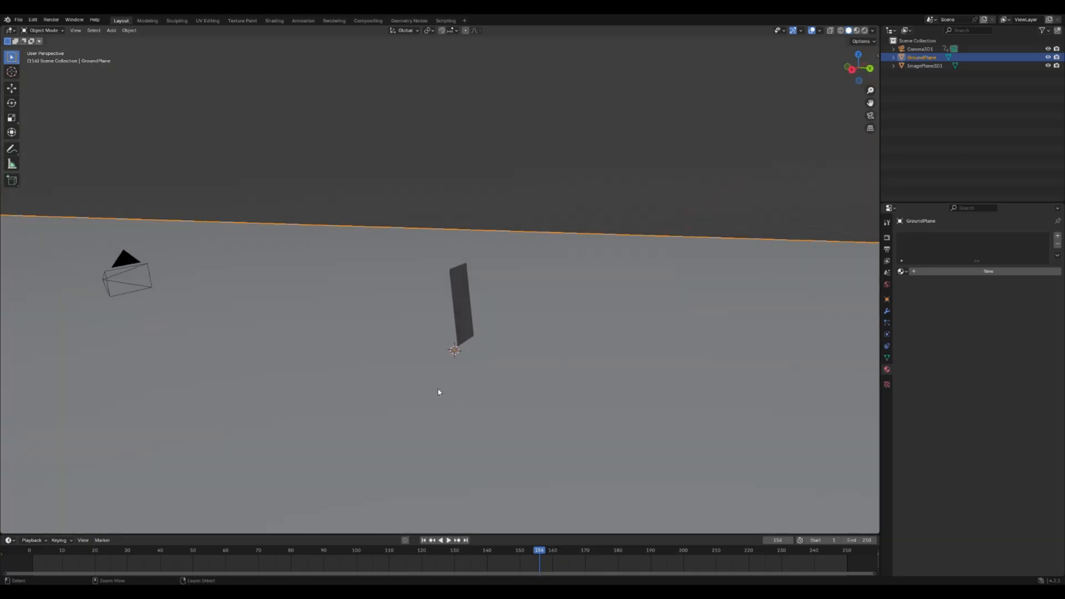
Examine the ground plane and the tracked camera's motion from outside the camera by scrubbing through the animation
middle_click_drag(437, 392, 488, 395)
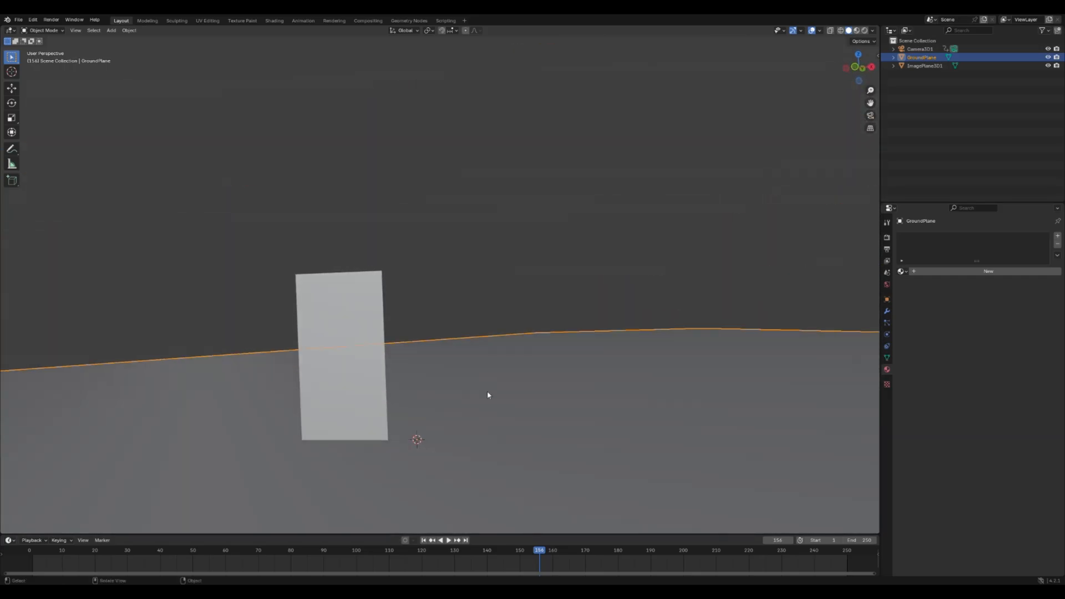
scroll(487, 395, "down", 8)
middle_click_drag(428, 352, 457, 375)
left_click_drag(544, 552, 309, 524)
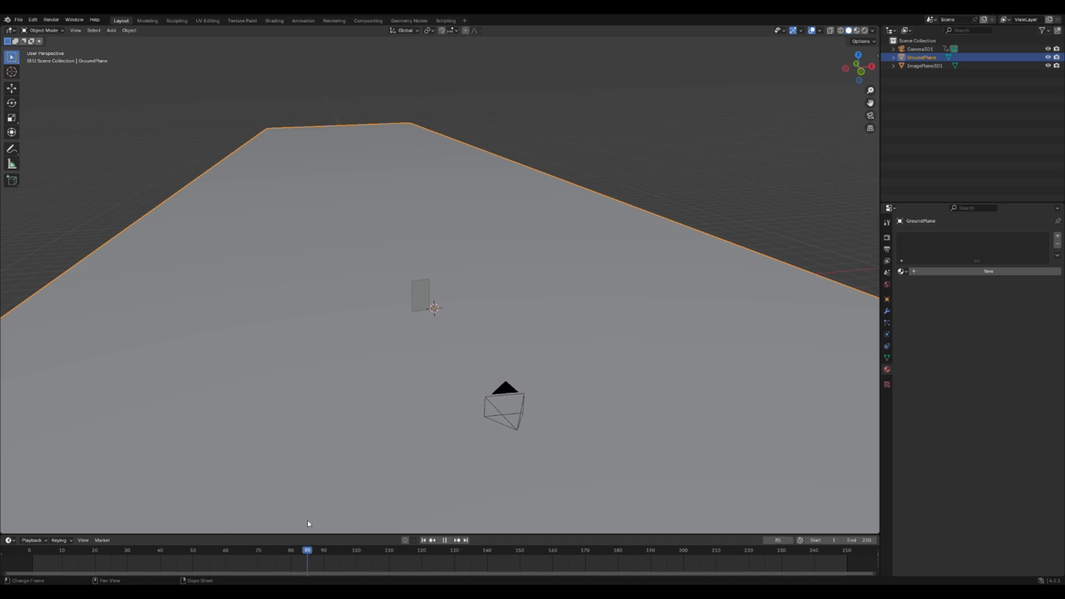
left_click(926, 50)
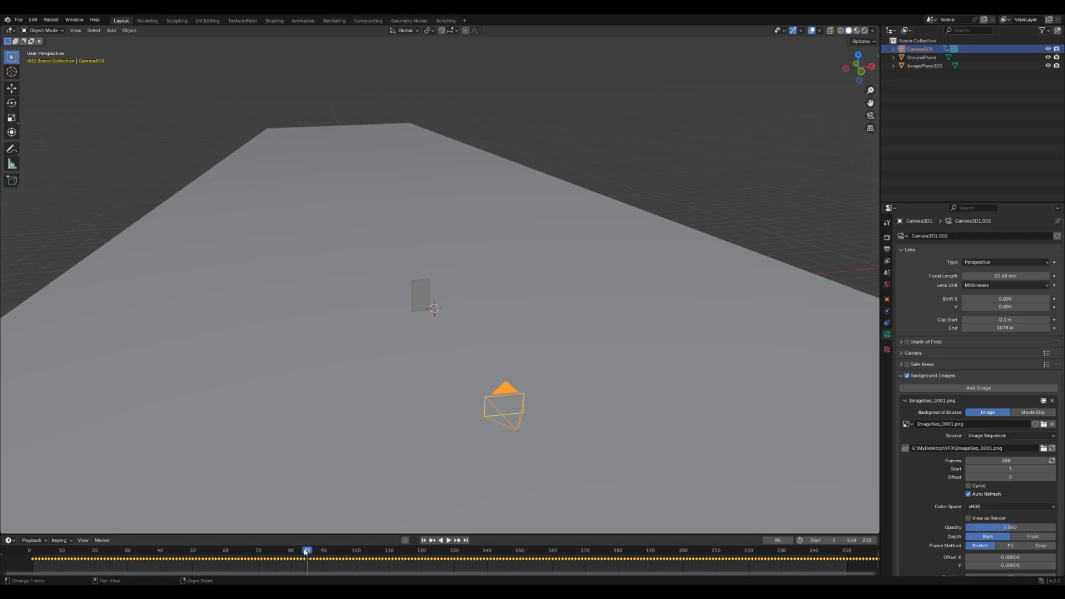
left_click_drag(305, 551, 613, 535)
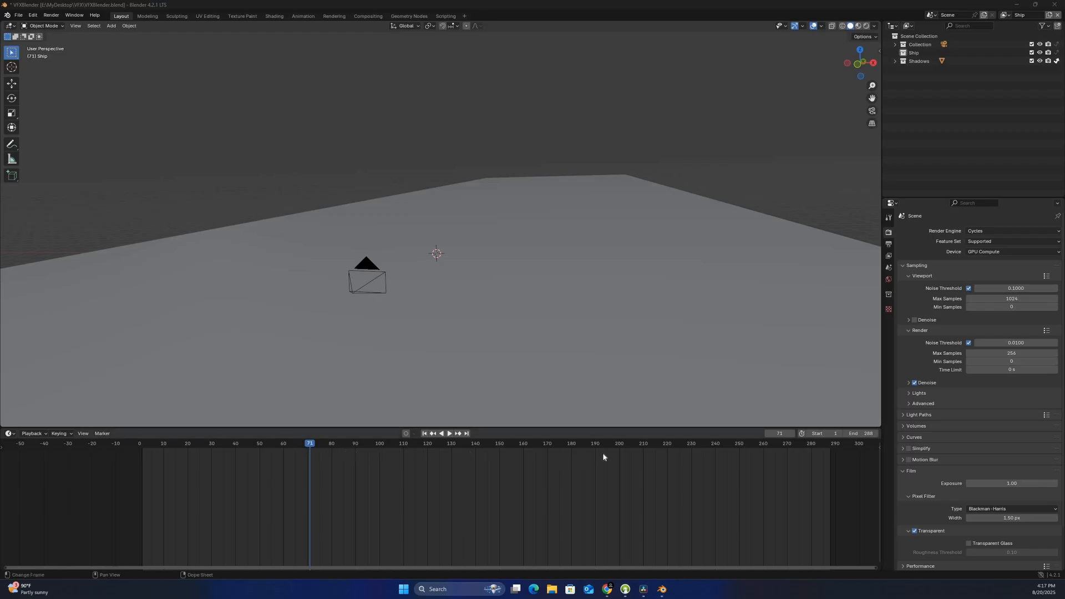
Play back the animation at several points up to frame 250 to review the camera movement over the ground plane
key("space")
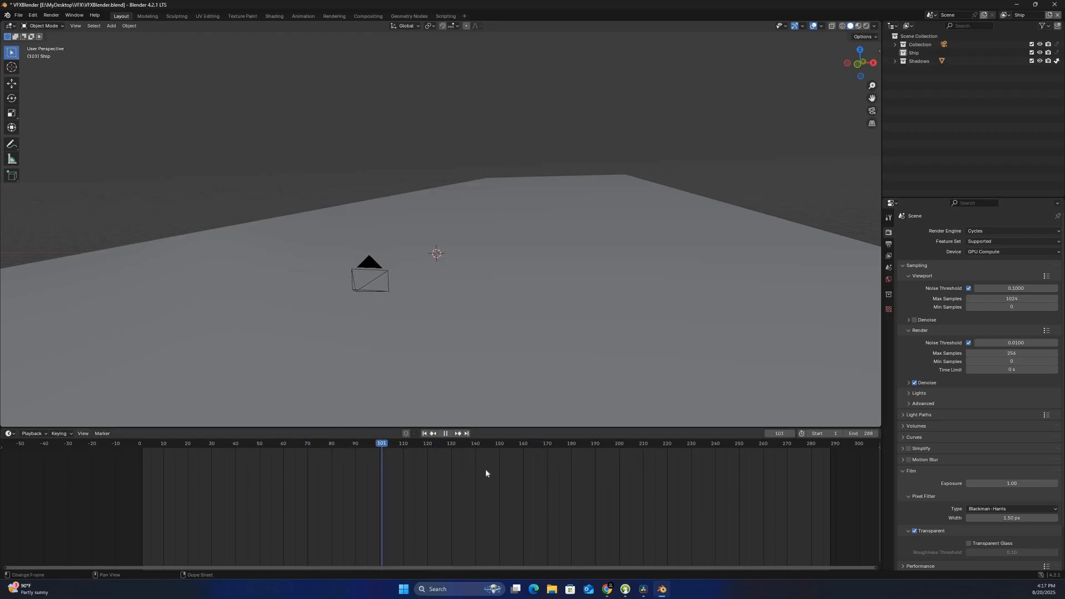
key("space")
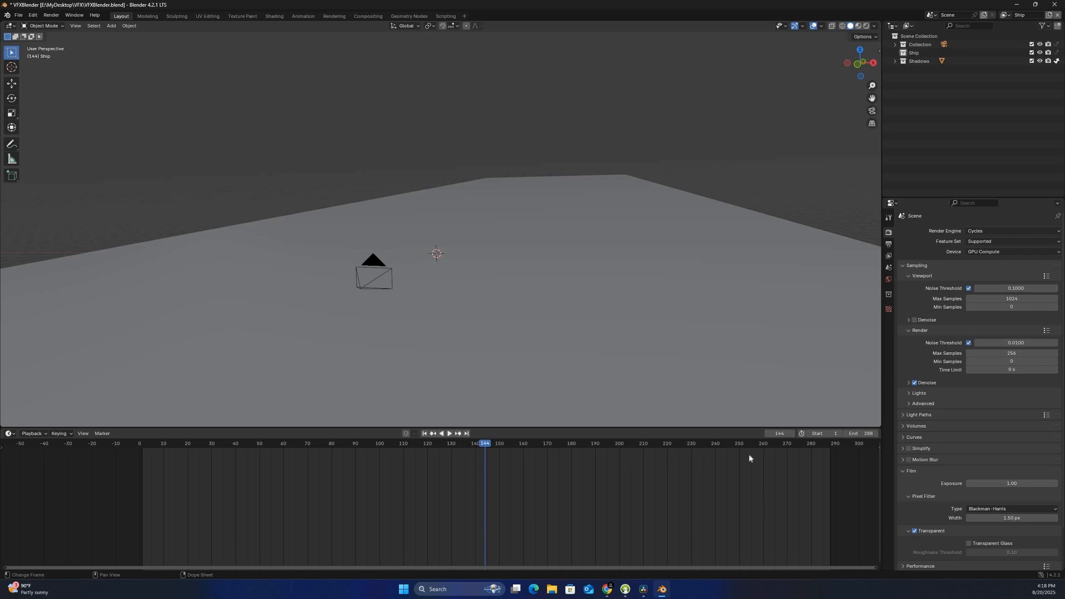
key("space")
left_click_drag(770, 446, 738, 445)
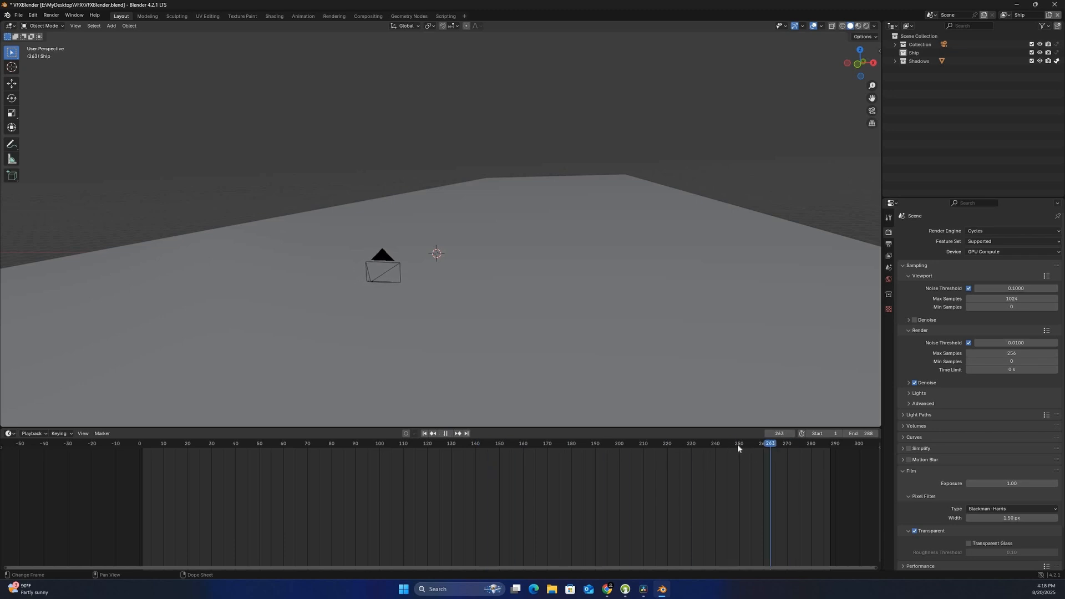
left_click(738, 446)
key("space")
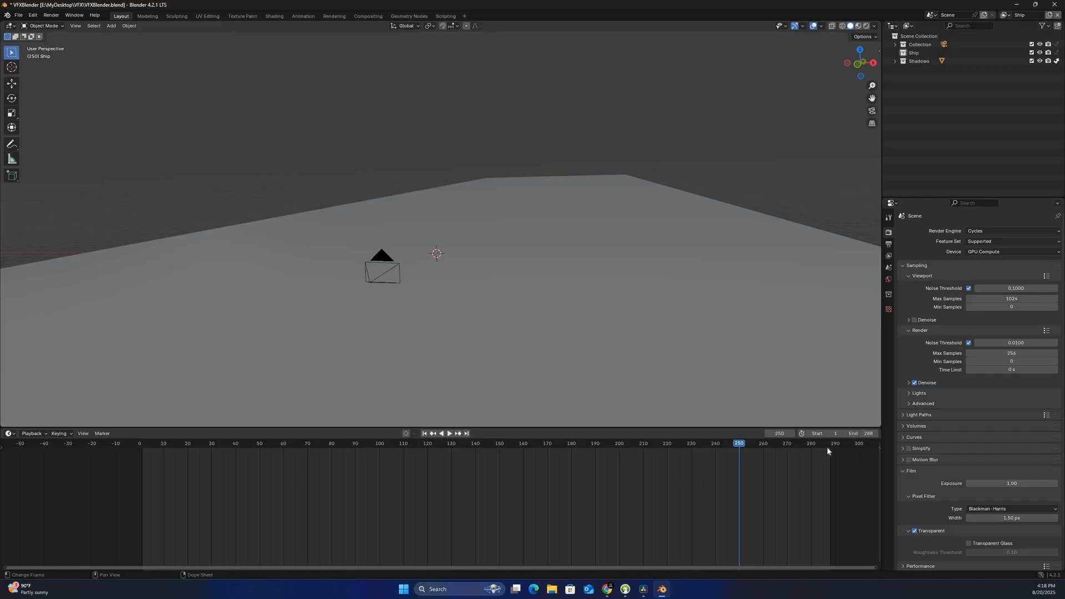
key("space")
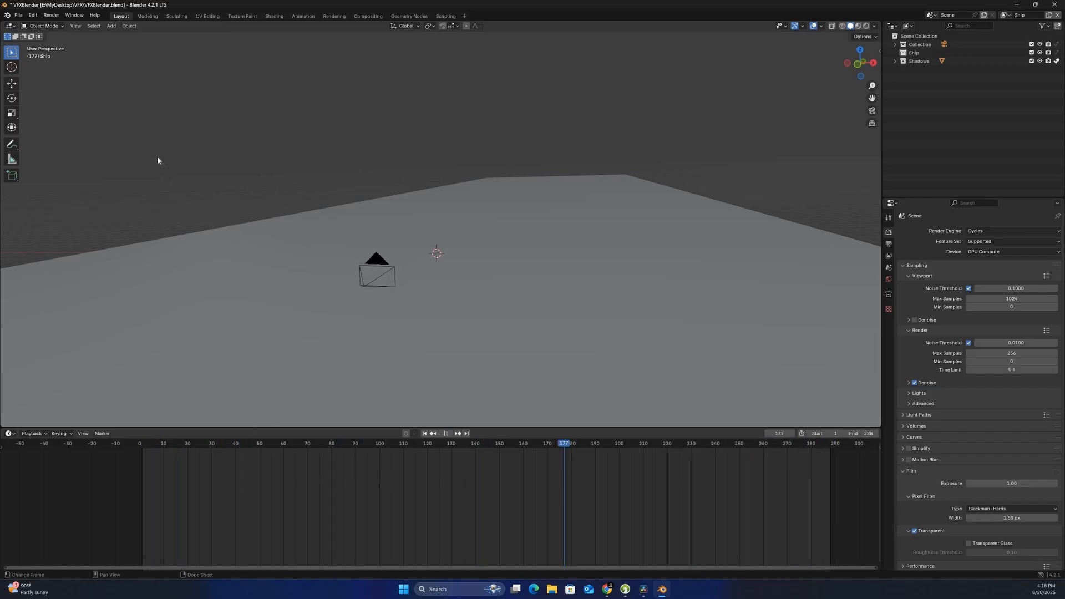
key("Escape")
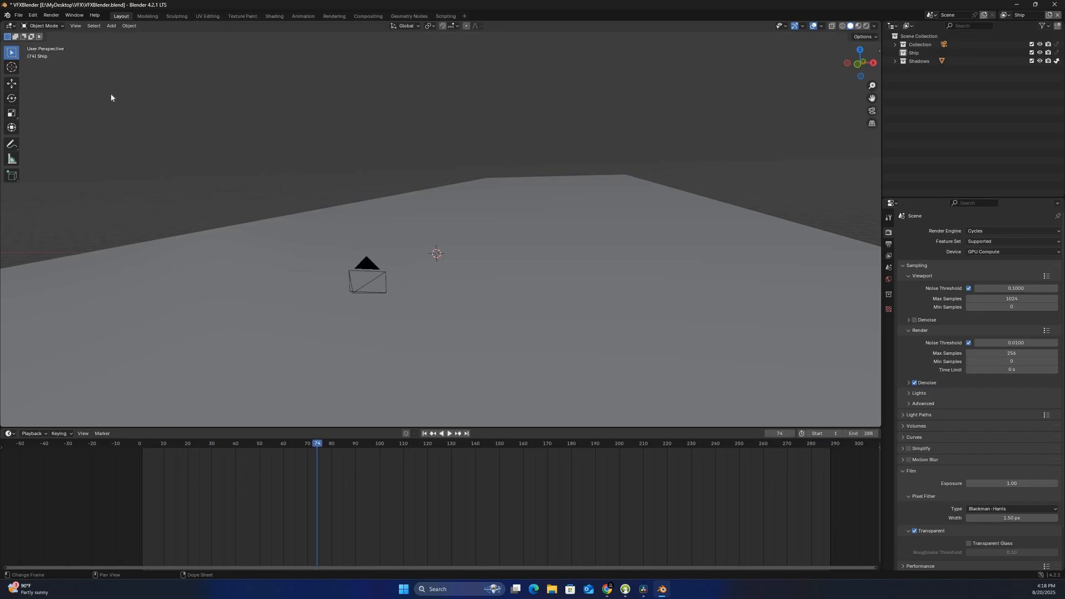
Import RenderCrate-Spaceship_PCC_RAVEN.fbx from the RenderCrate-Spaceship_PCC_RAVEN folder in Downloads as an FBX model
left_click(19, 16)
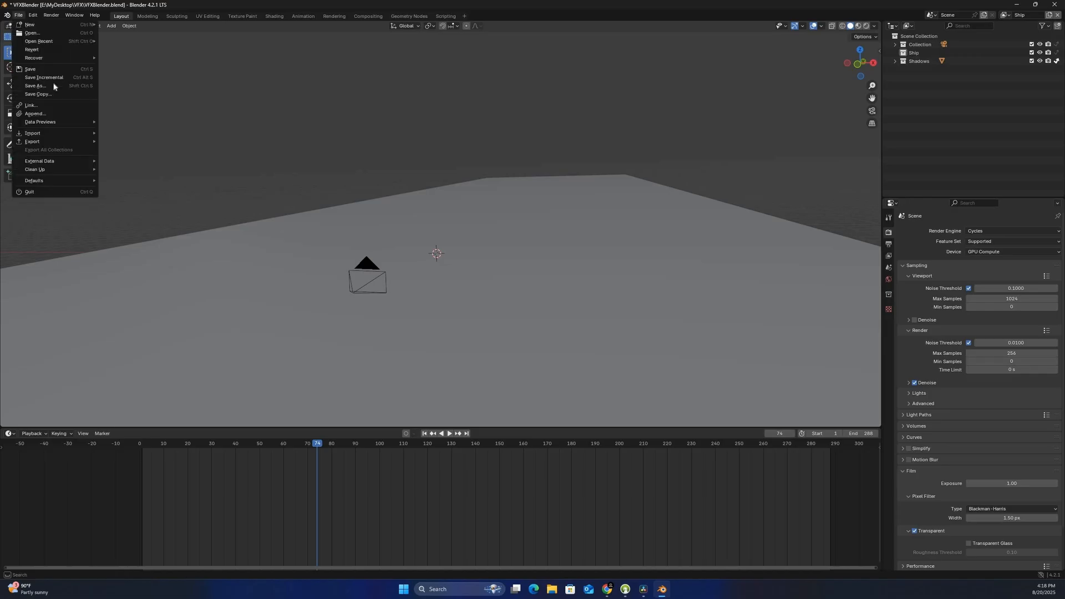
mouse_move(46, 133)
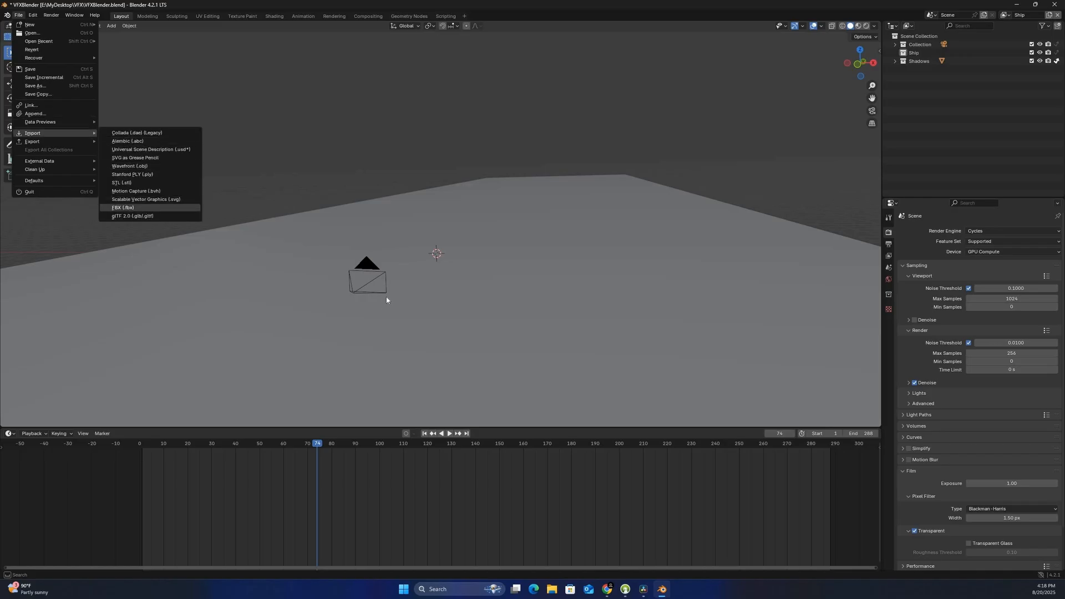
key("Return")
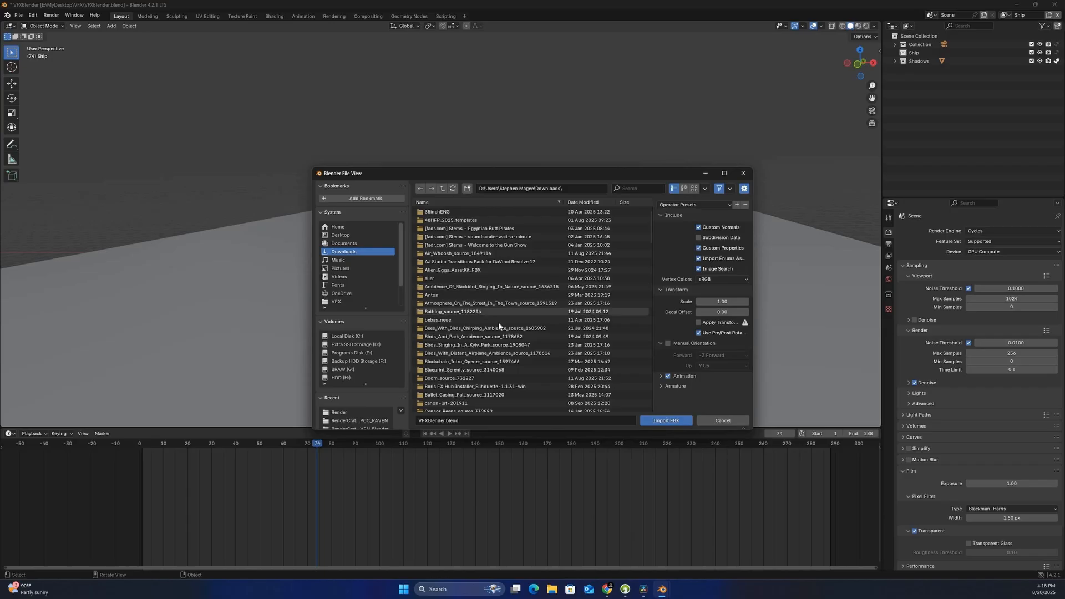
scroll(498, 326, "down", 15)
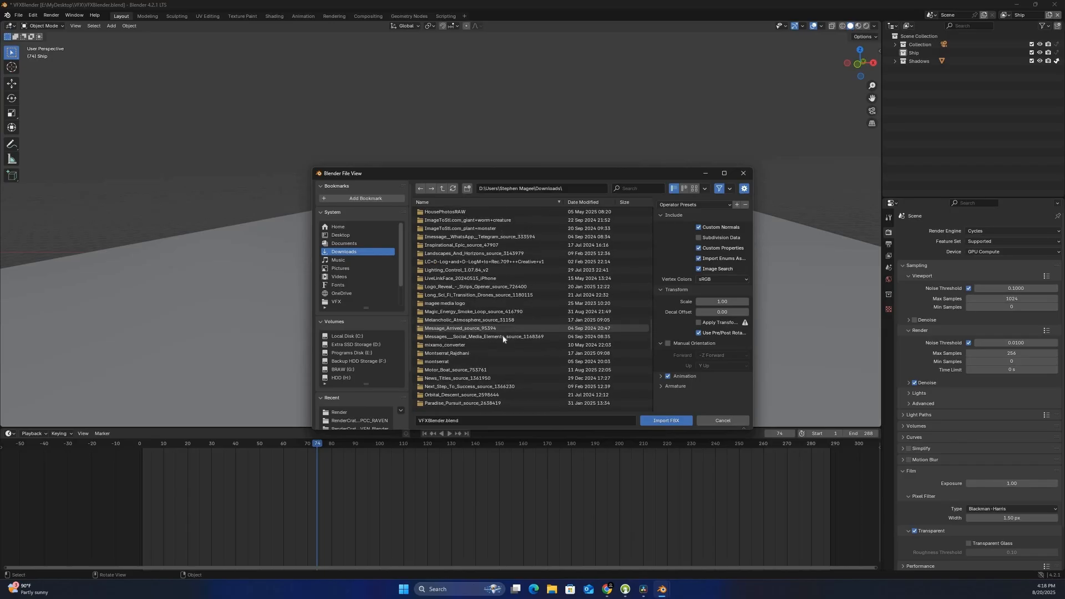
scroll(502, 338, "down", 5)
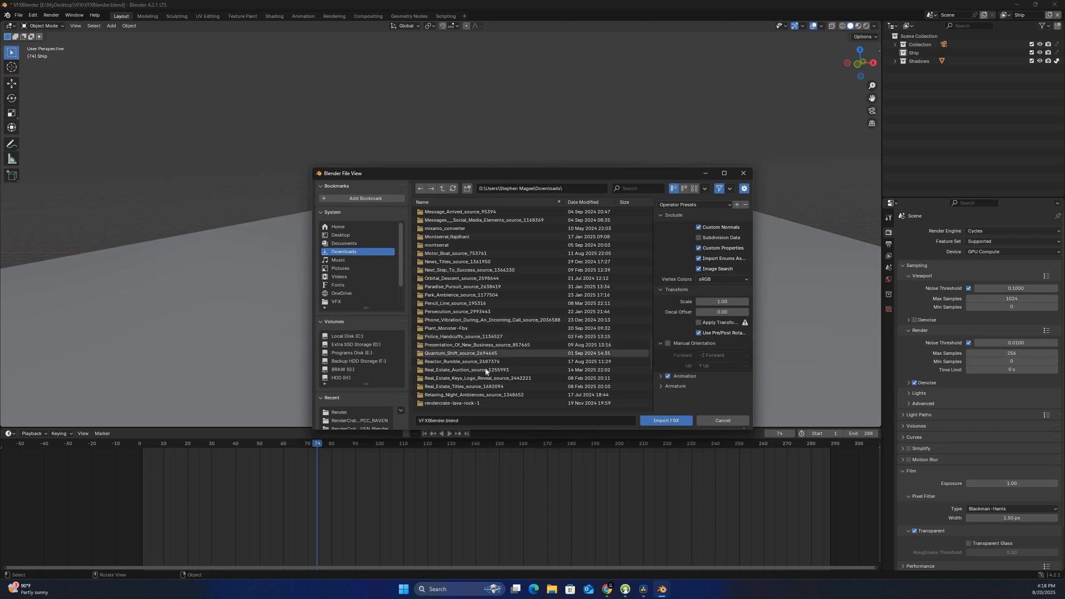
scroll(443, 374, "down", 2)
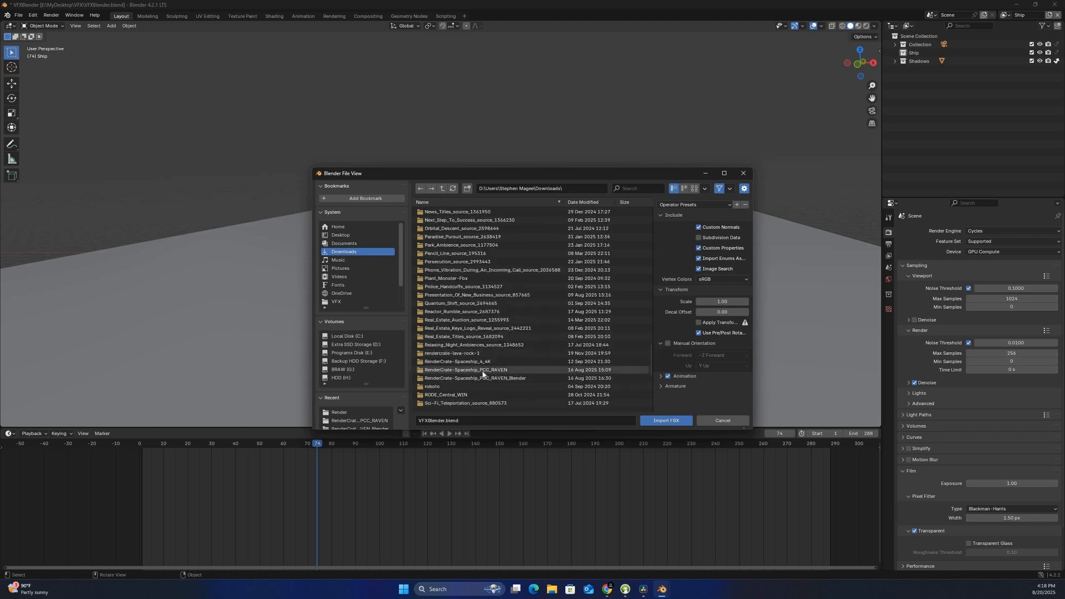
left_click(485, 371)
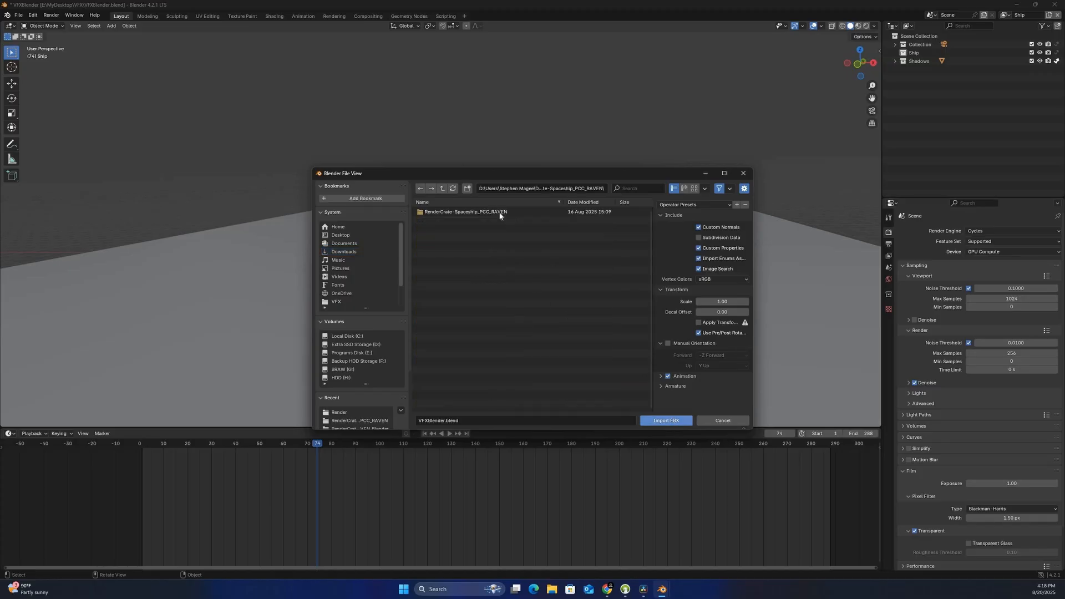
key("Return")
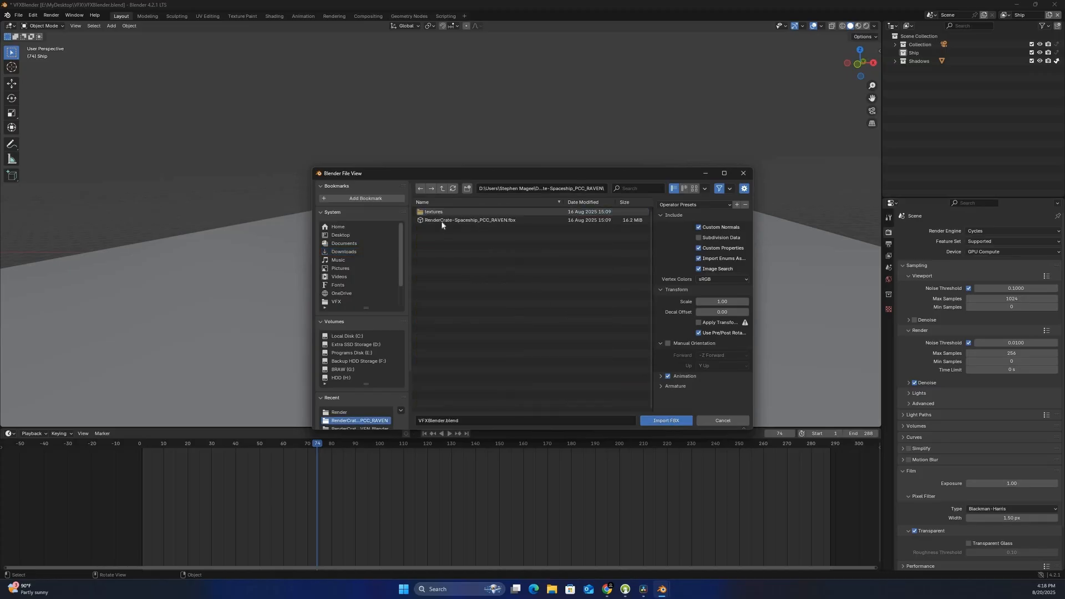
key("Return")
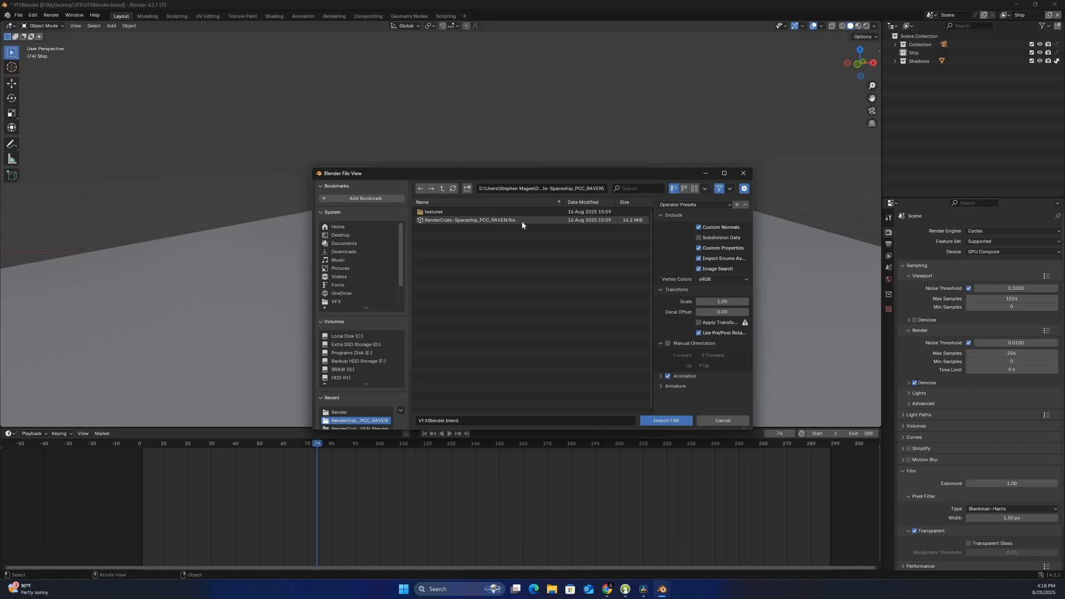
left_click(631, 222)
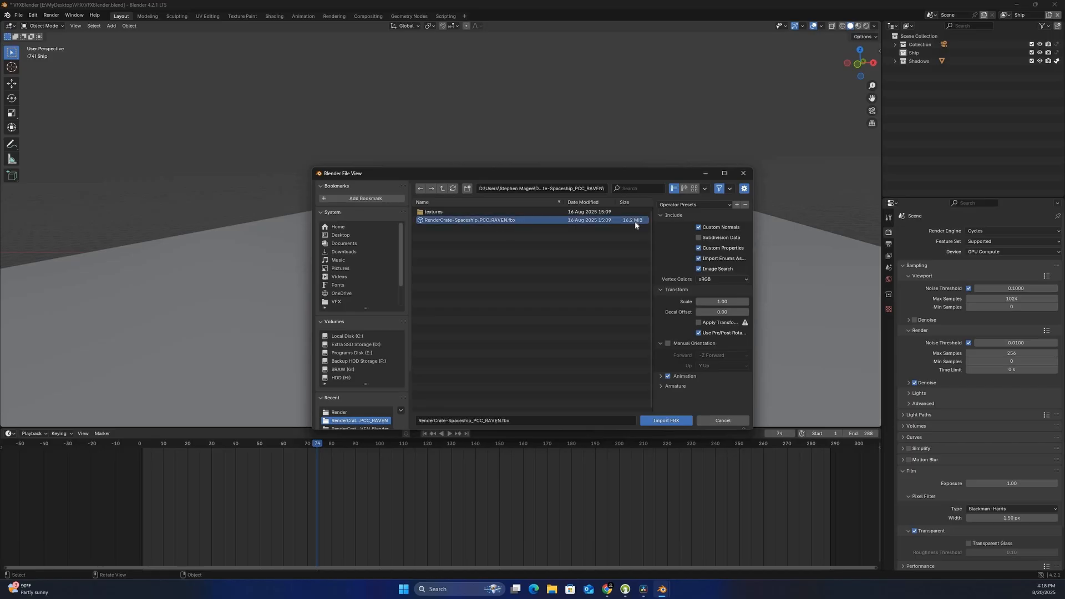
left_click(655, 421)
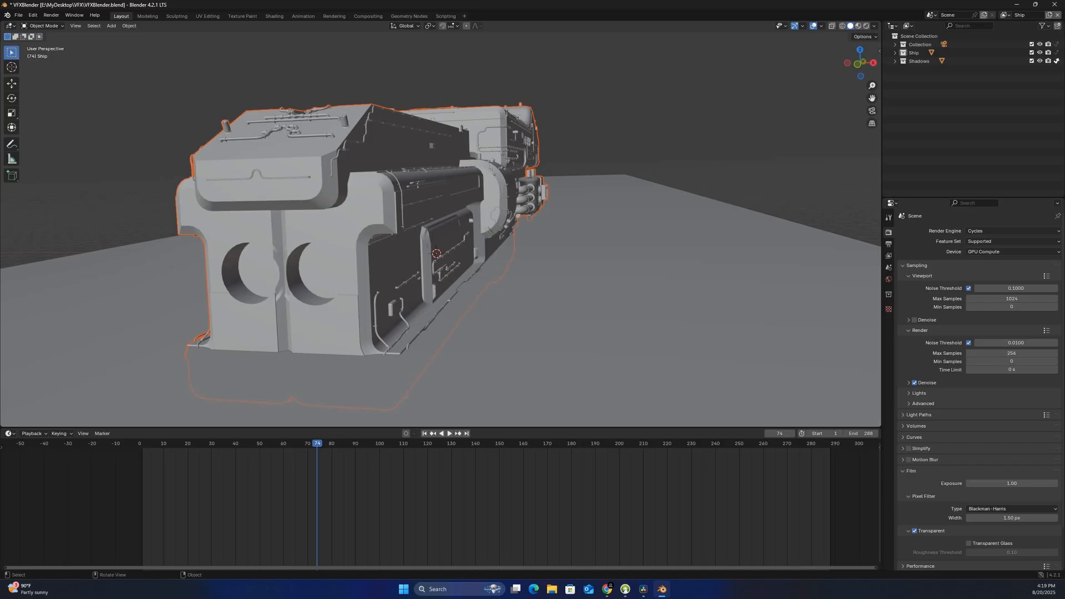
Scale the imported spaceship down uniformly to roughly a third of its size and raise it above the ground plane
key("s")
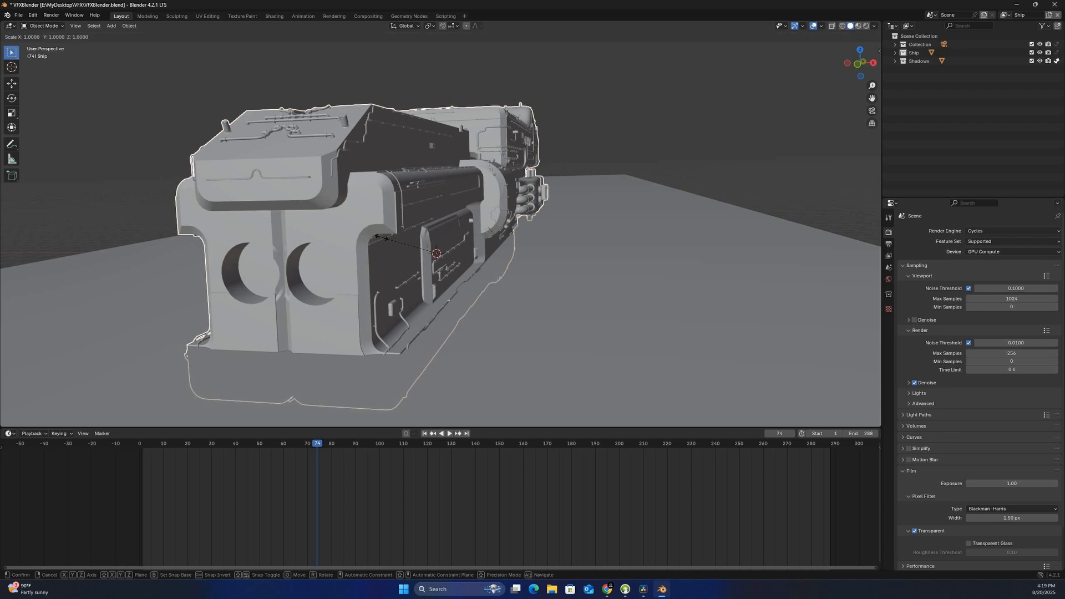
left_click(424, 244)
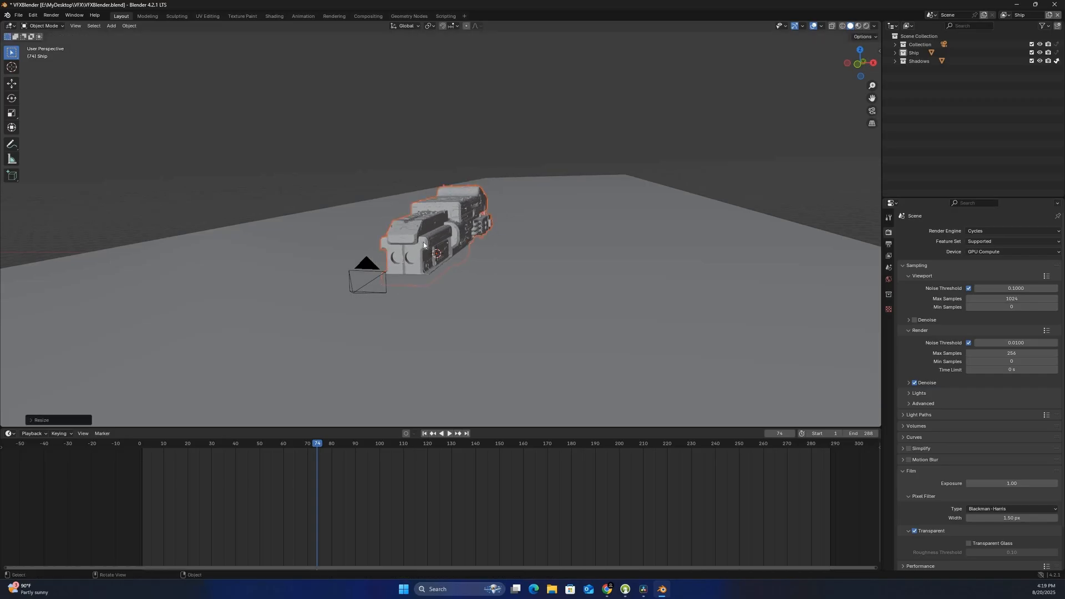
left_click(424, 242)
key("g")
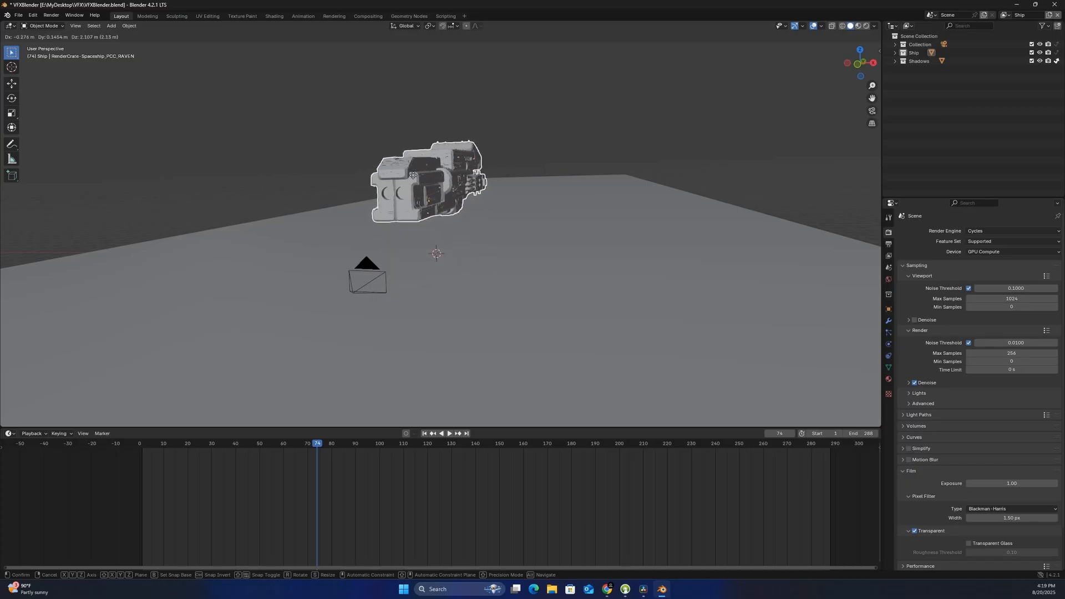
left_click(410, 303)
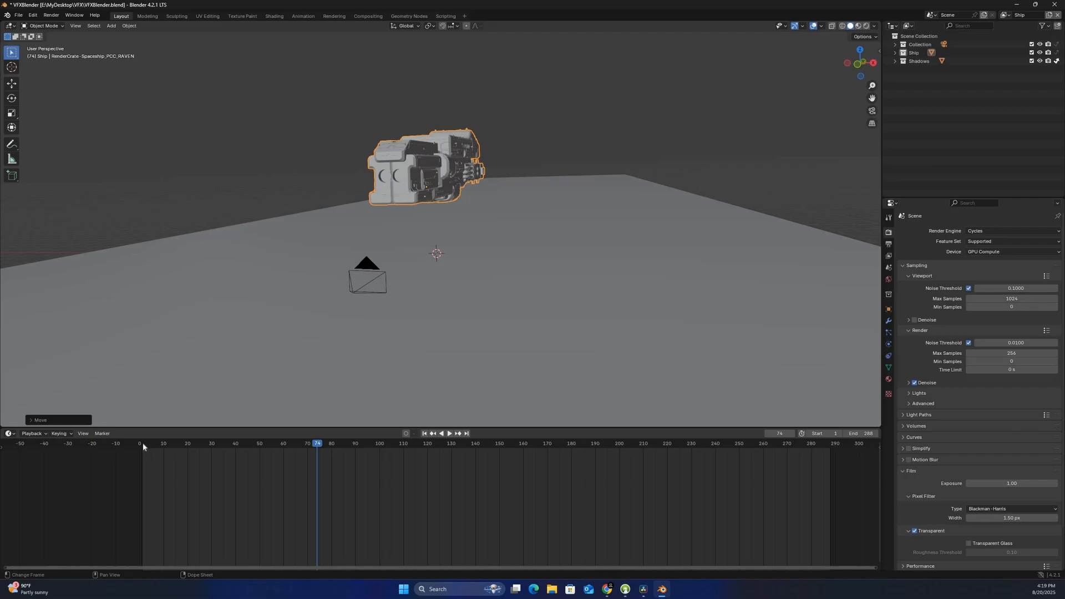
At frame 1, rotate the spaceship about the Z axis until its long side faces the view
key("ctrl+shift+space")
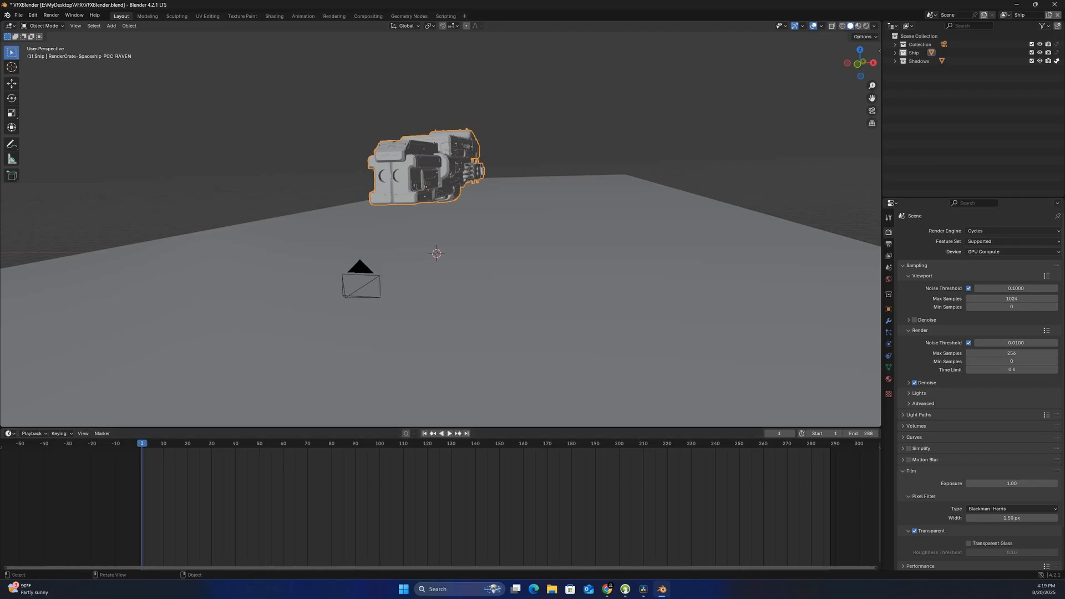
key("r")
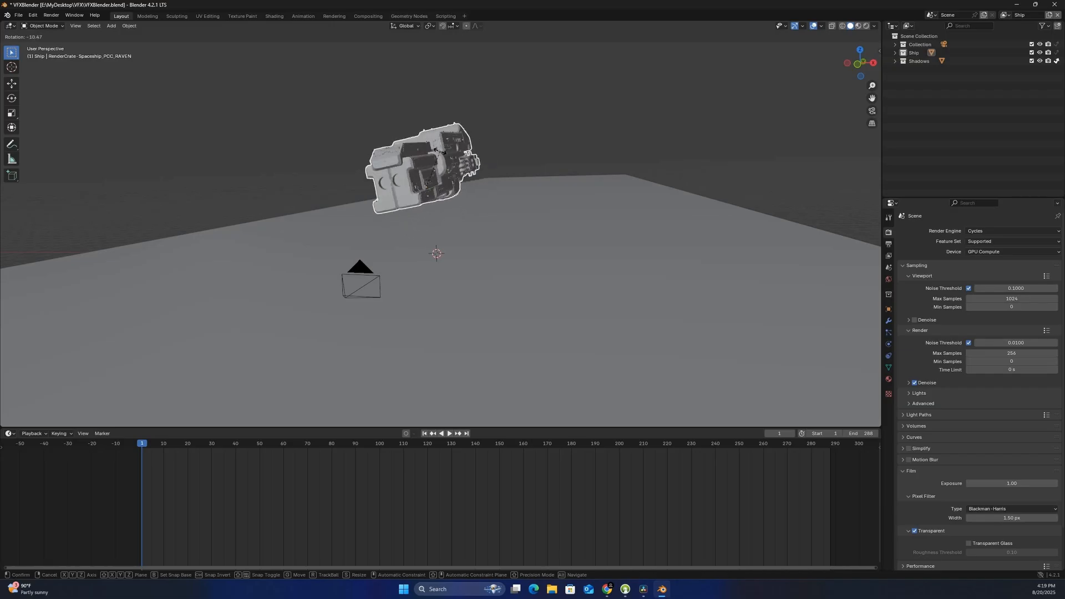
key("z")
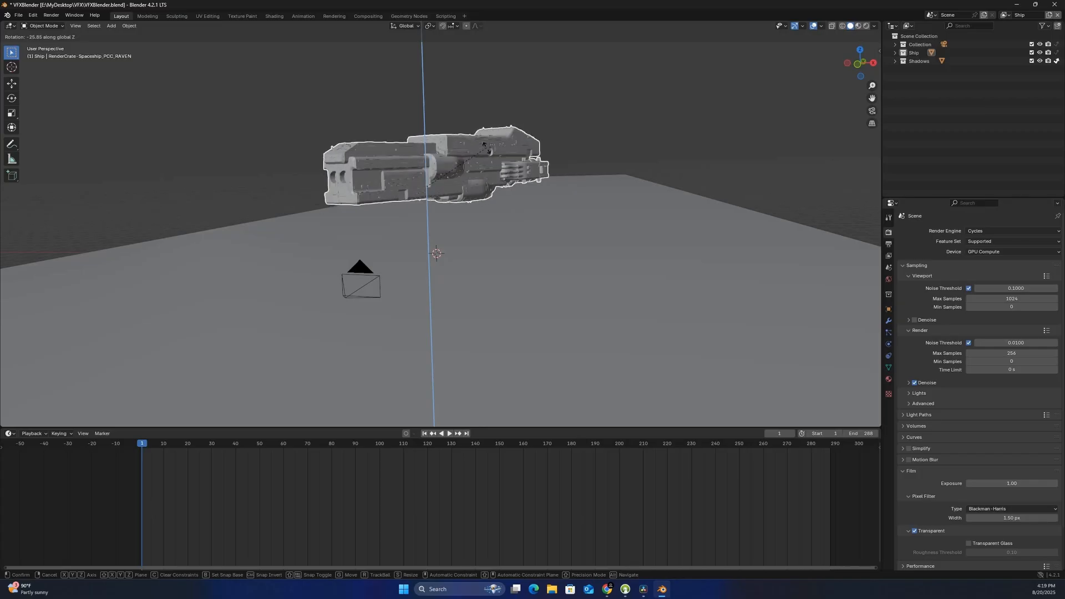
left_click(449, 195)
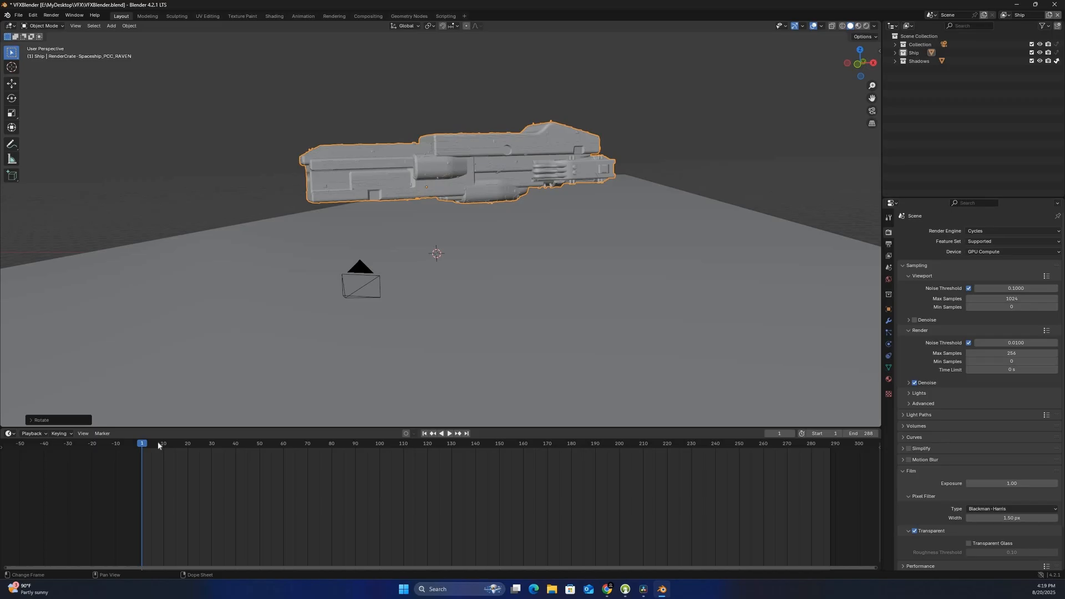
key("i")
At frame 283, lower the spaceship about 1.6 m toward the ground plane and rotate it about the Z axis until its rear turns toward the view
key("space")
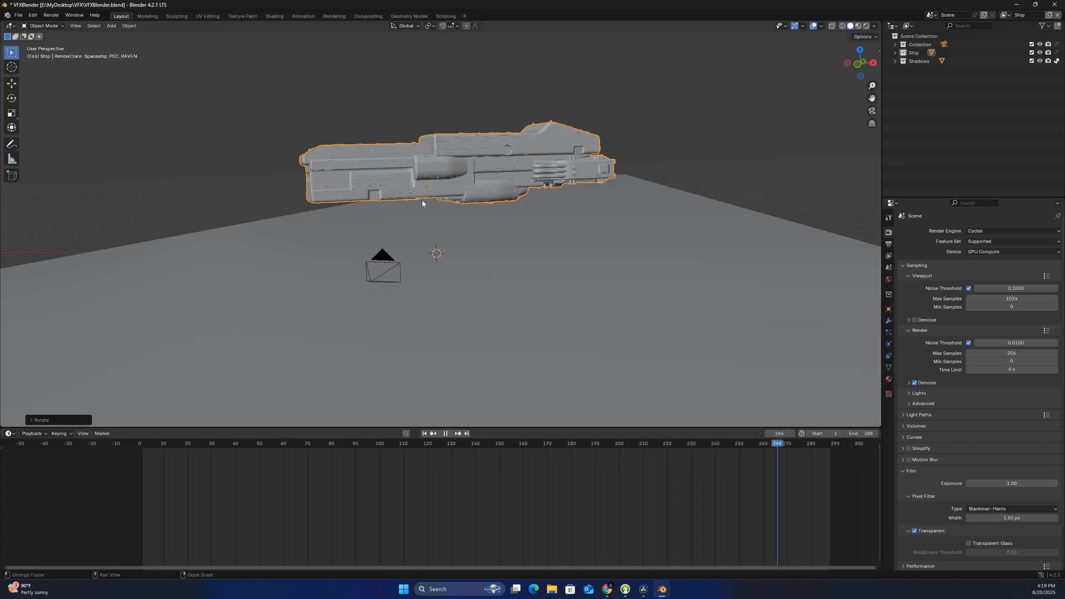
key("space")
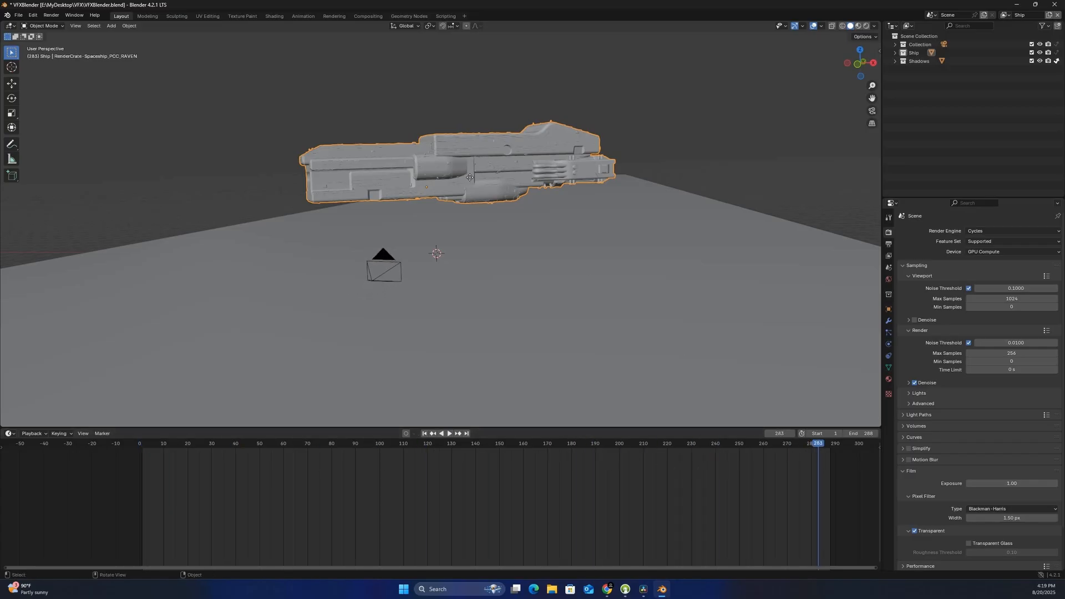
key("g")
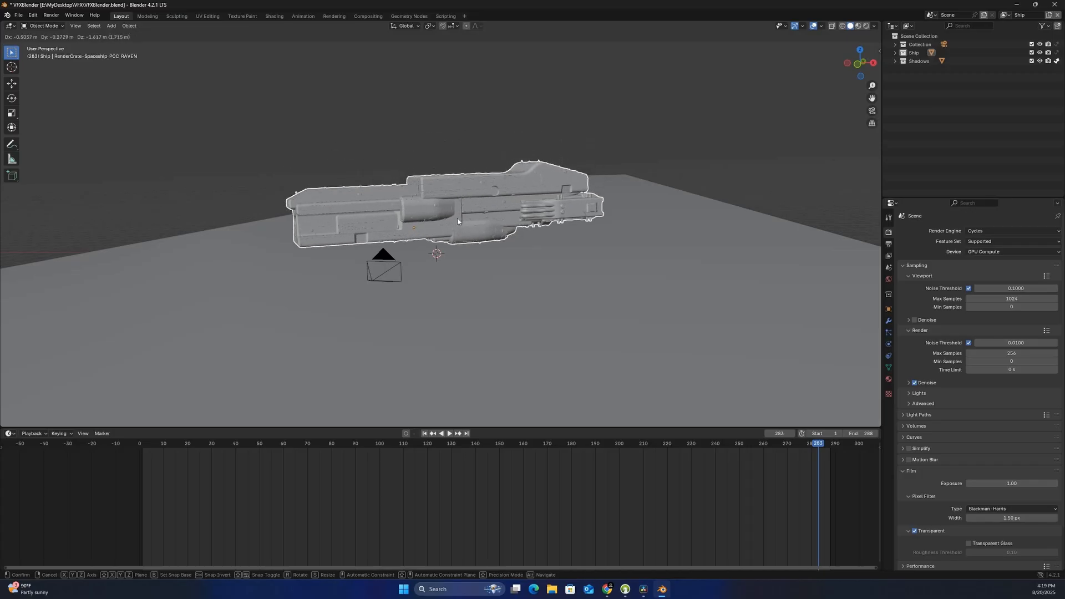
left_click(457, 222)
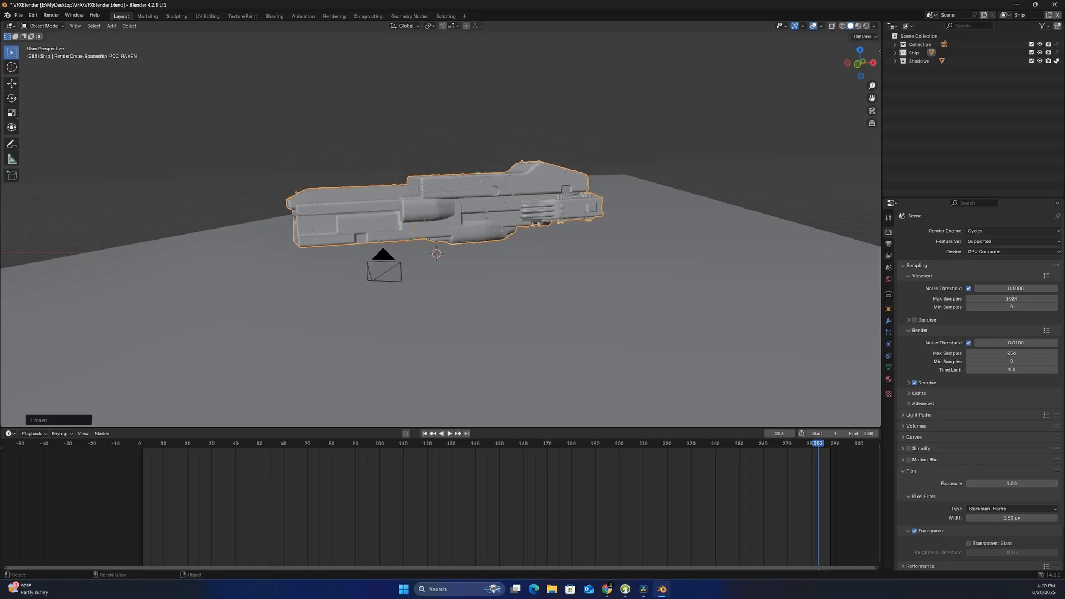
key("r")
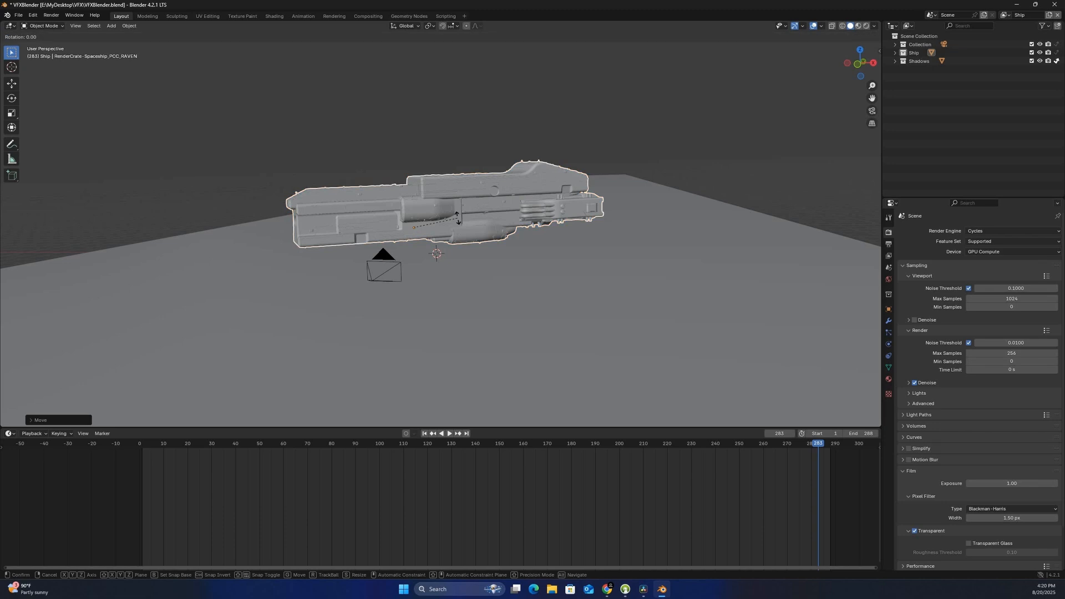
key("z")
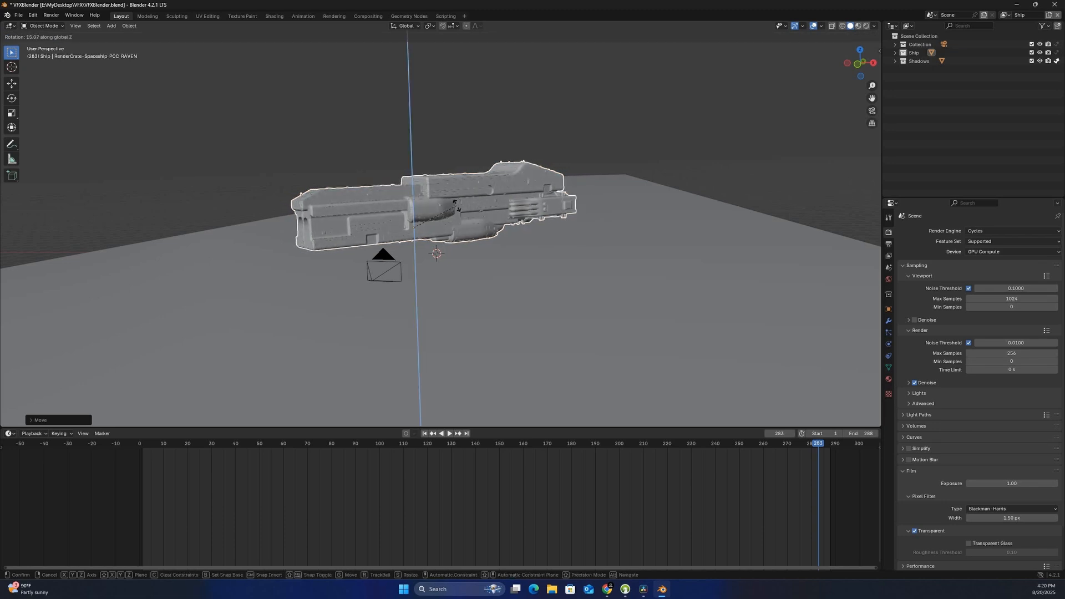
left_click(796, 451)
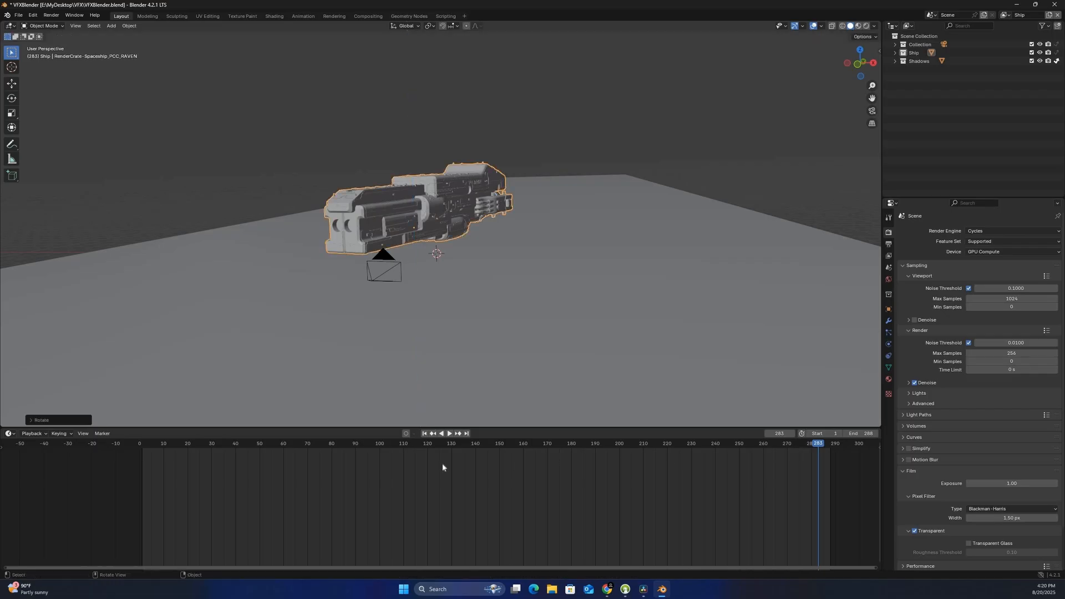
At frame 1, raise the spaceship high above the ground plane and insert a keyframe
key("space")
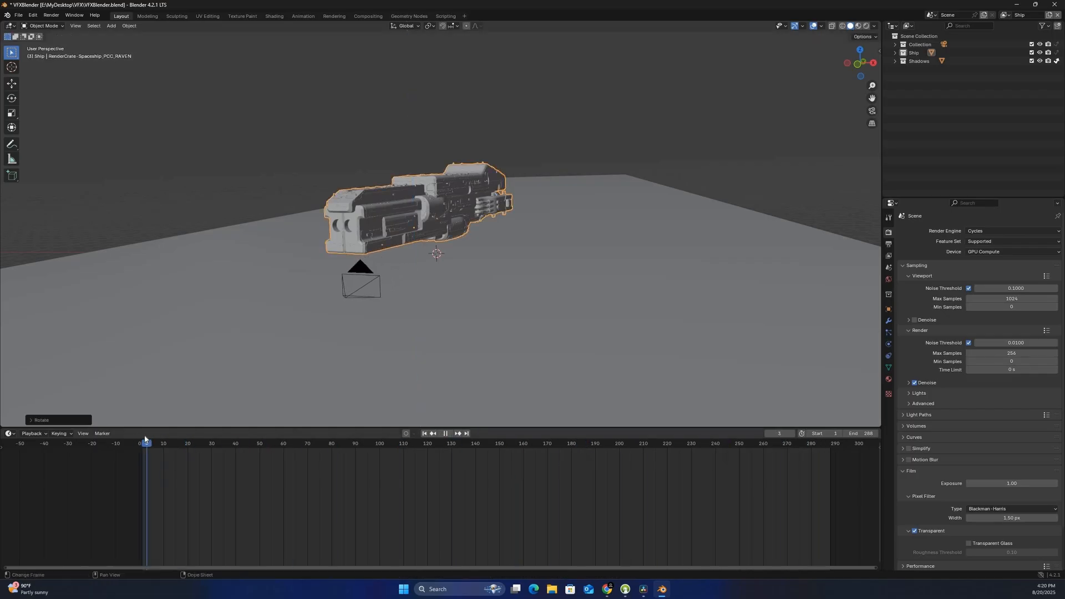
key("space")
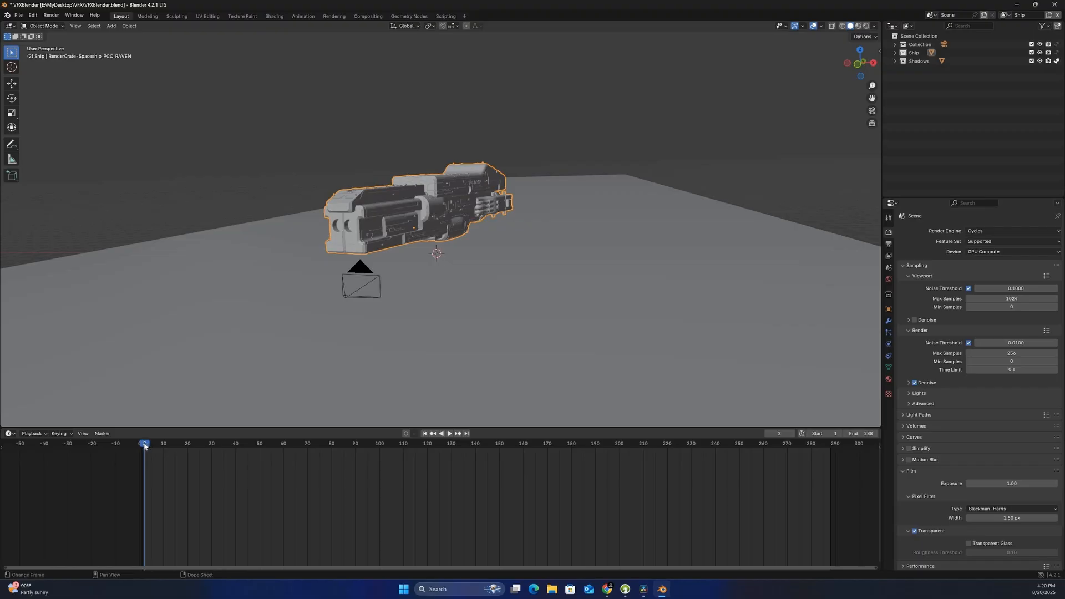
key("space")
key("space")
key("g")
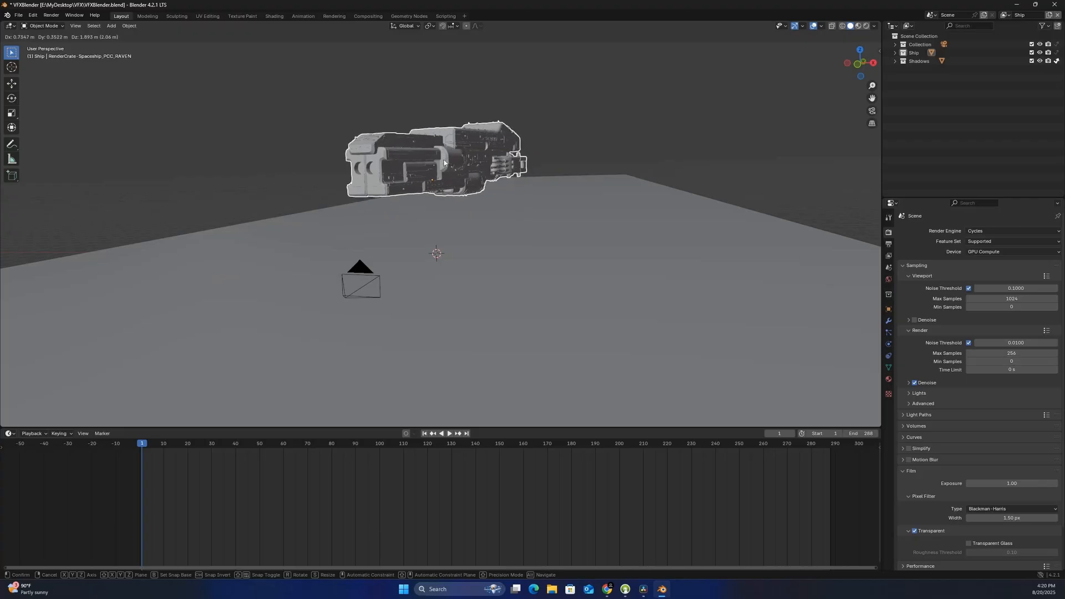
left_click(444, 163)
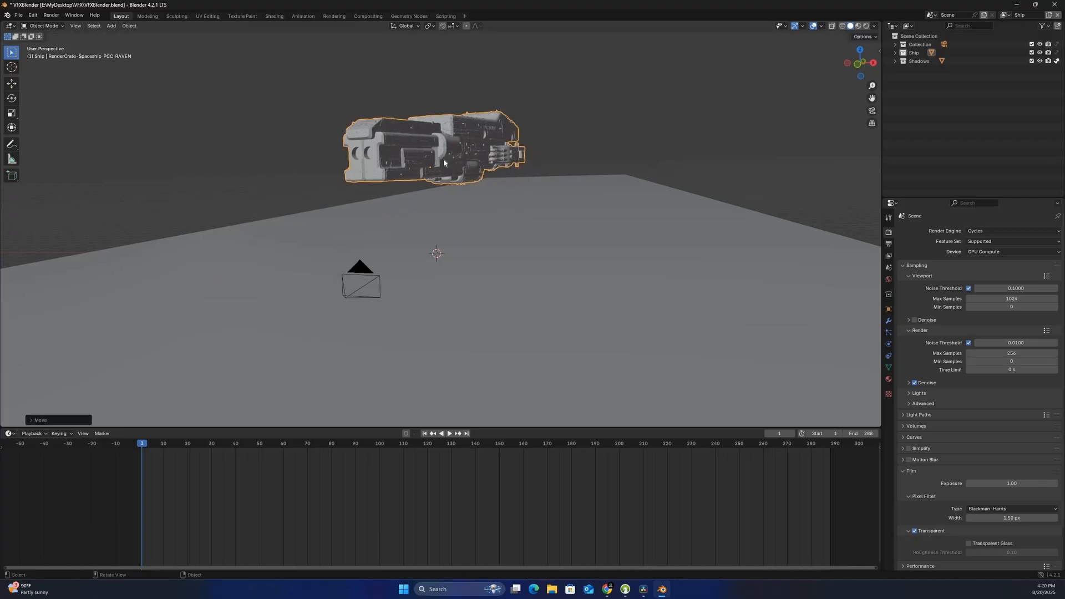
key("i")
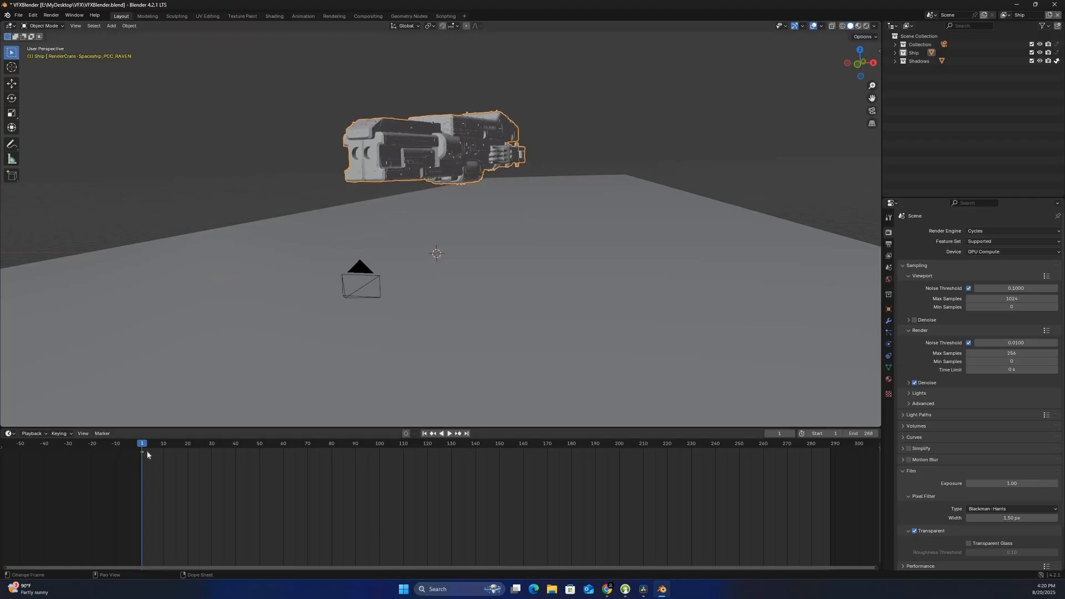
At frame 287, lower the spaceship about 2.6 m, turn its rear further toward the view about the Z axis, and insert a keyframe
key("space")
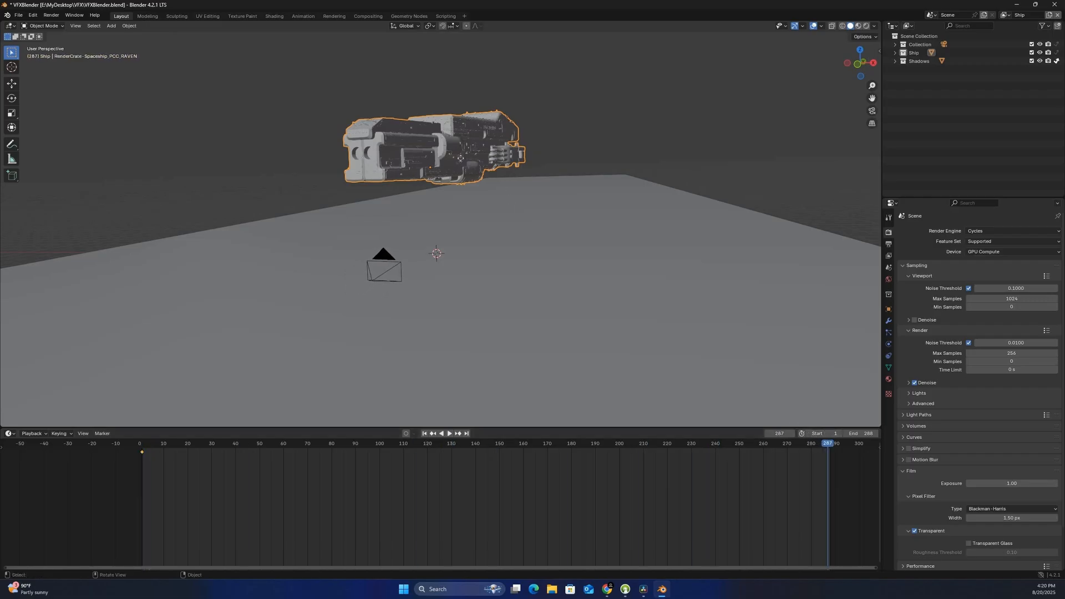
key("g")
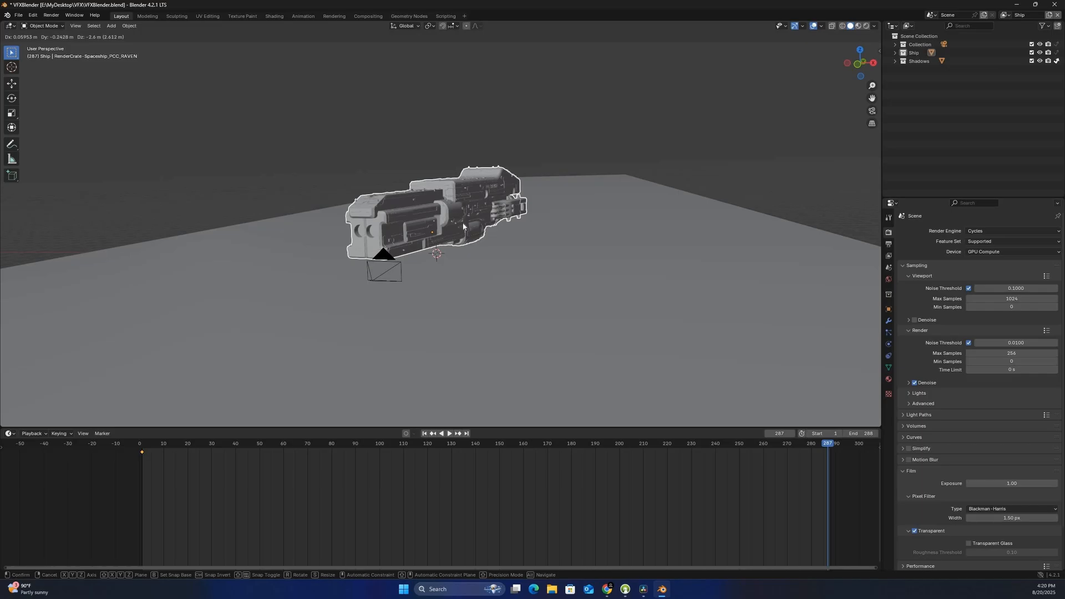
left_click(463, 226)
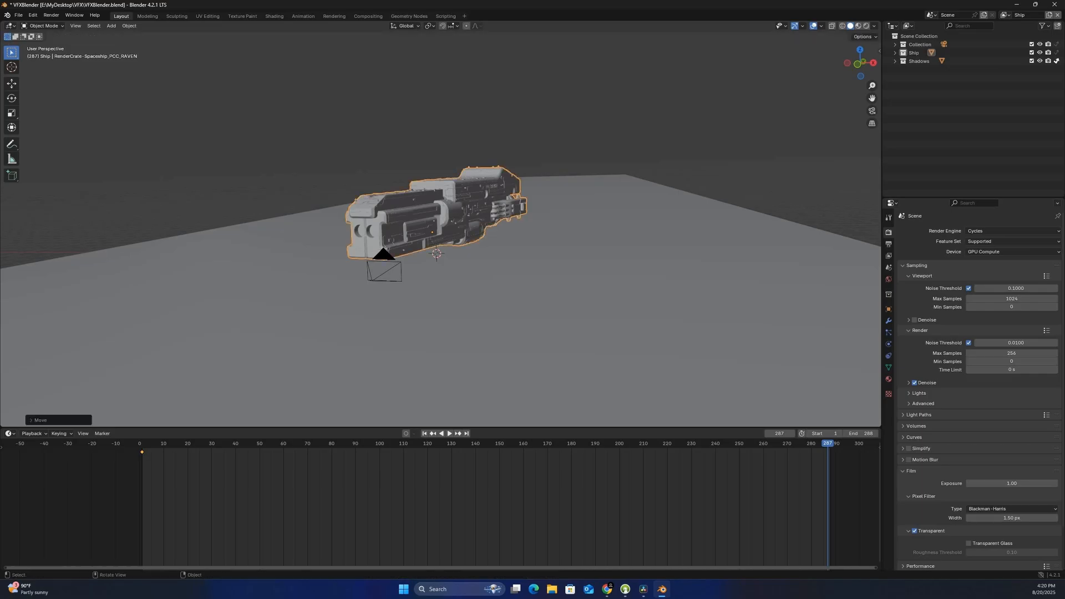
key("r")
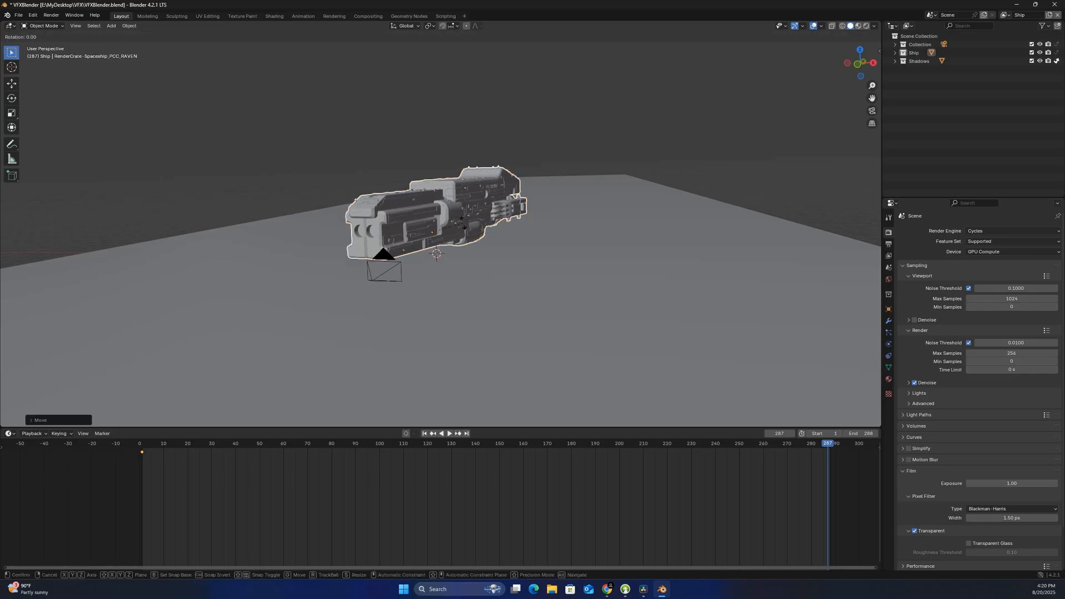
key("z")
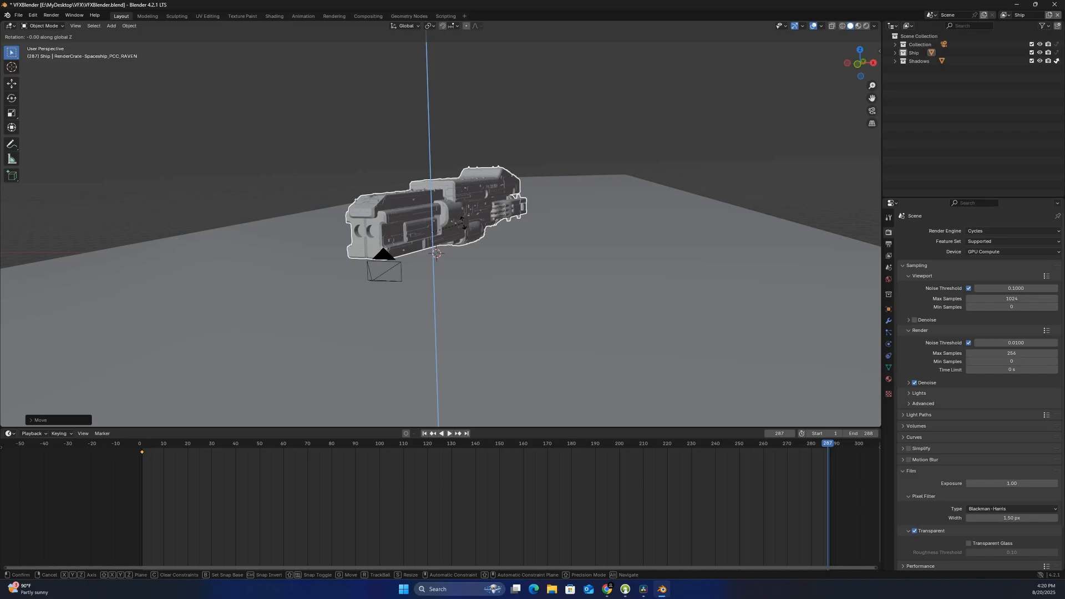
left_click(478, 234)
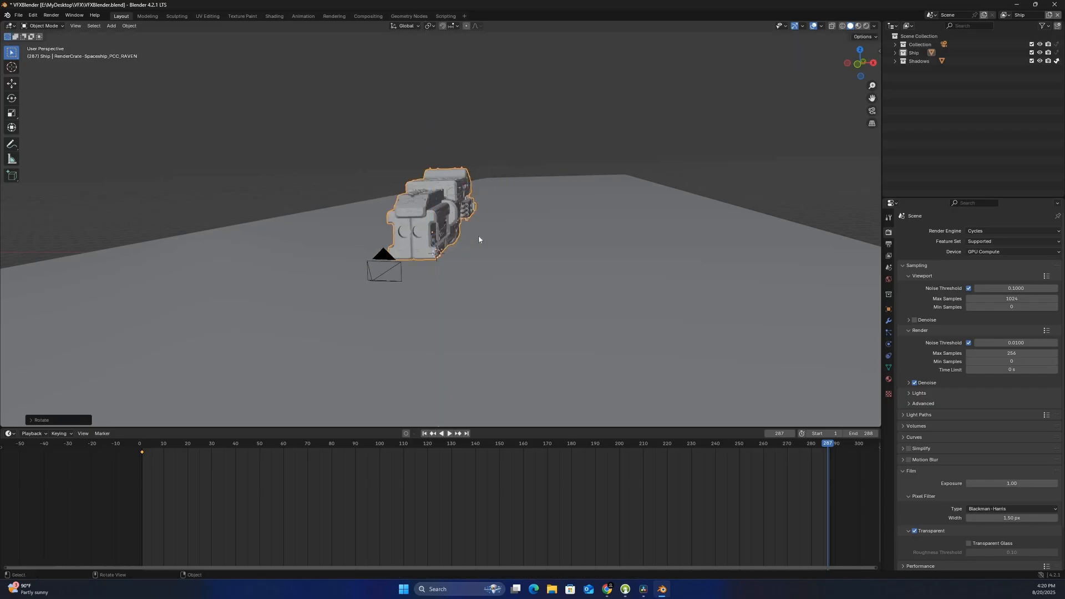
key("i")
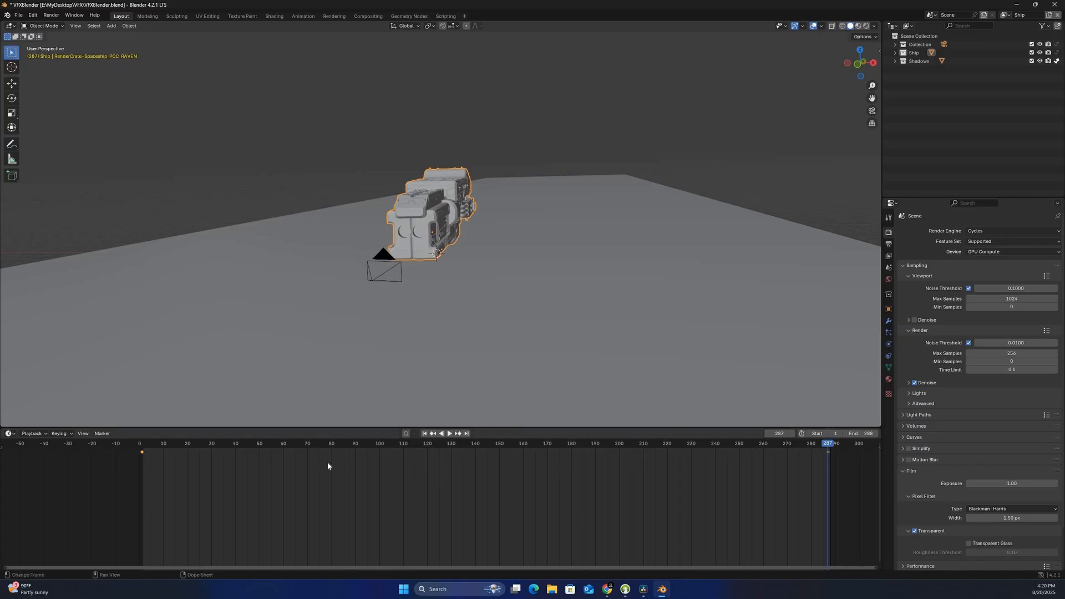
Review the spaceship's descent between its two keyframes, including through the camera view over the mountain footage
left_click_drag(162, 461, 819, 488)
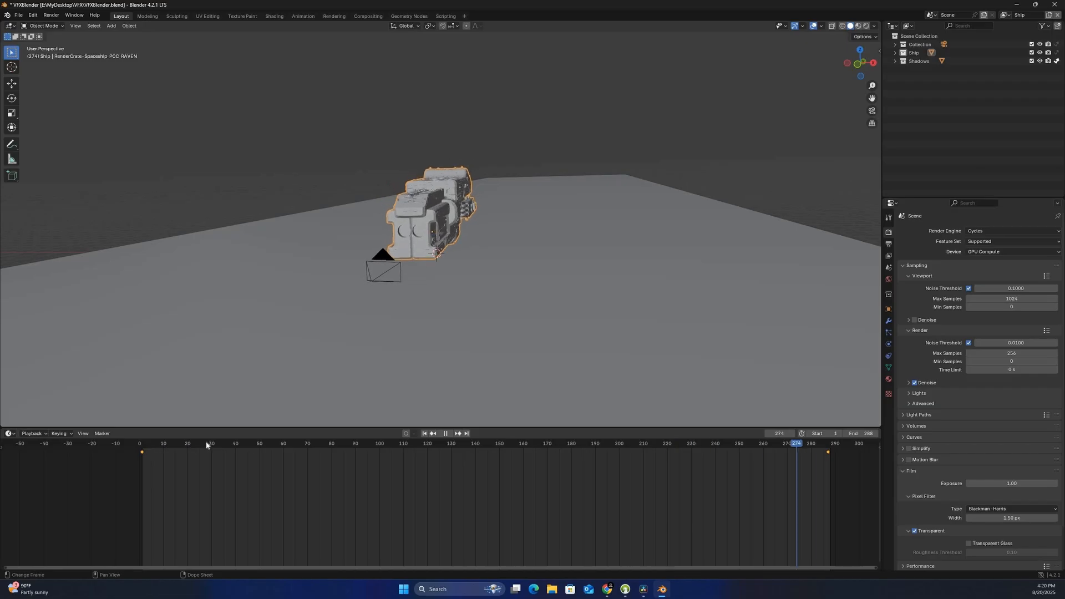
key("space")
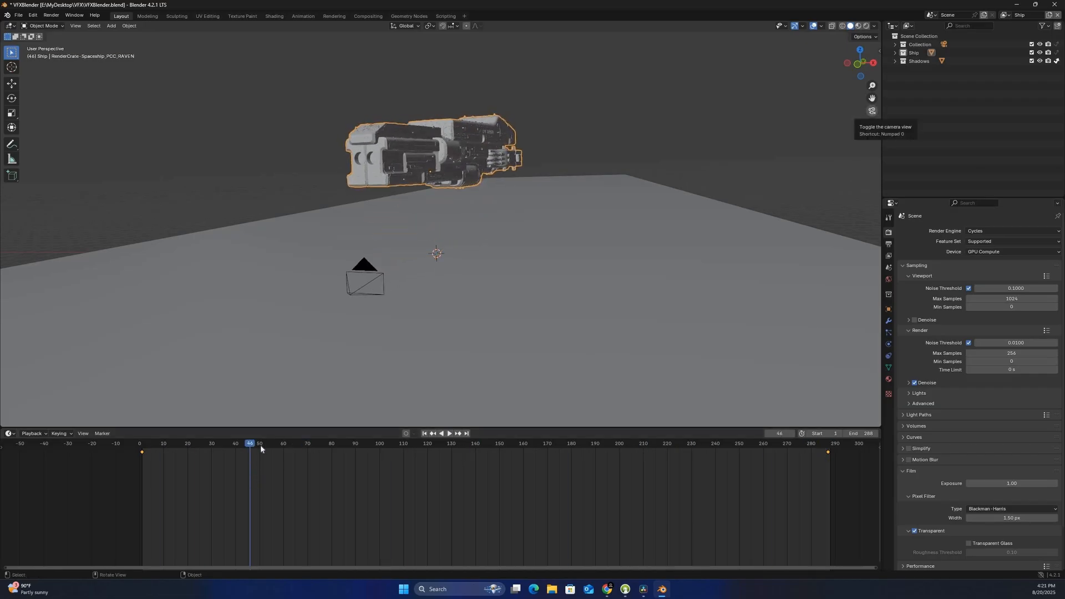
key("KP_0")
left_click_drag(247, 448, 827, 455)
left_click_drag(158, 435, 142, 455)
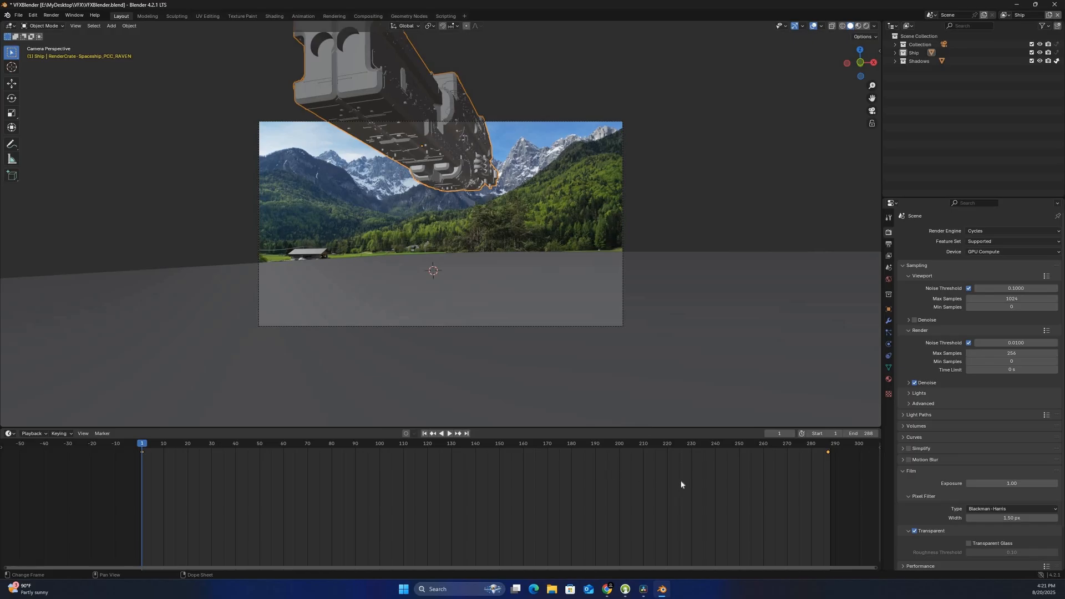
At frame 145, try moving the spaceship toward the left side of the camera frame
key("space")
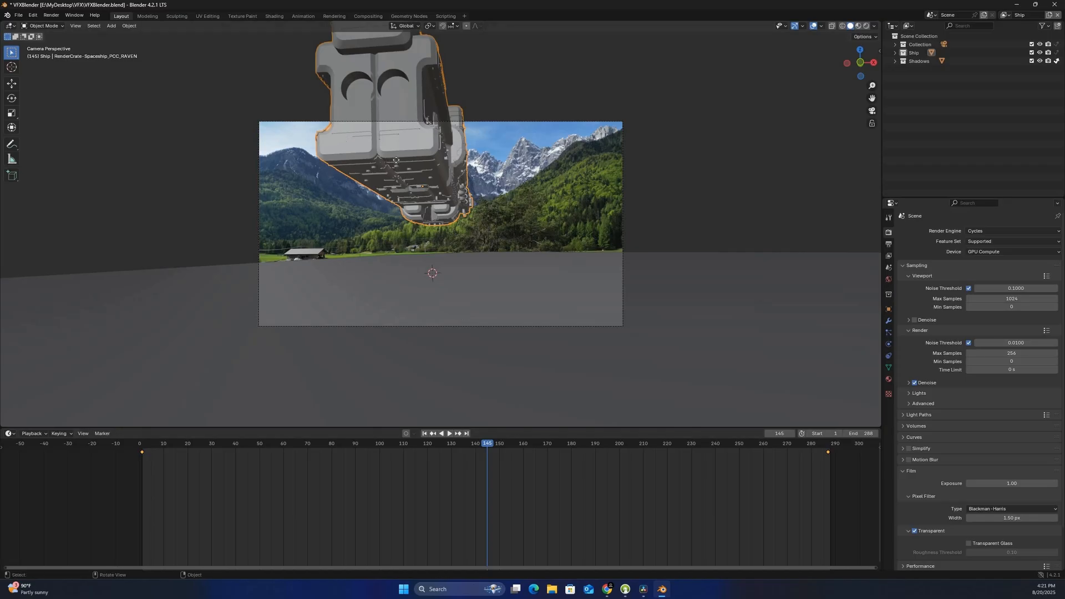
key("g")
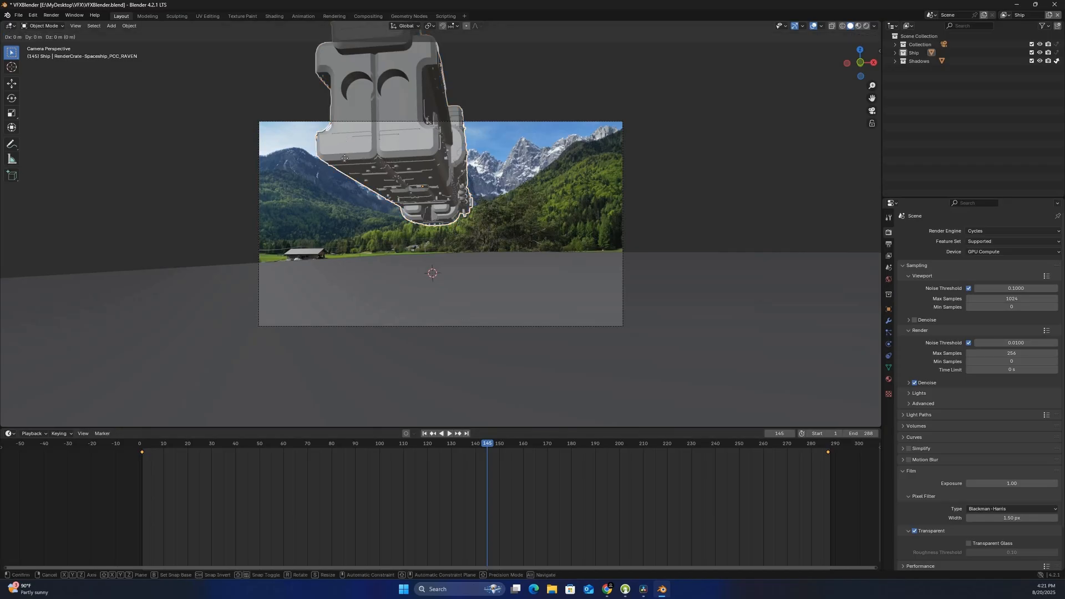
left_click(487, 448)
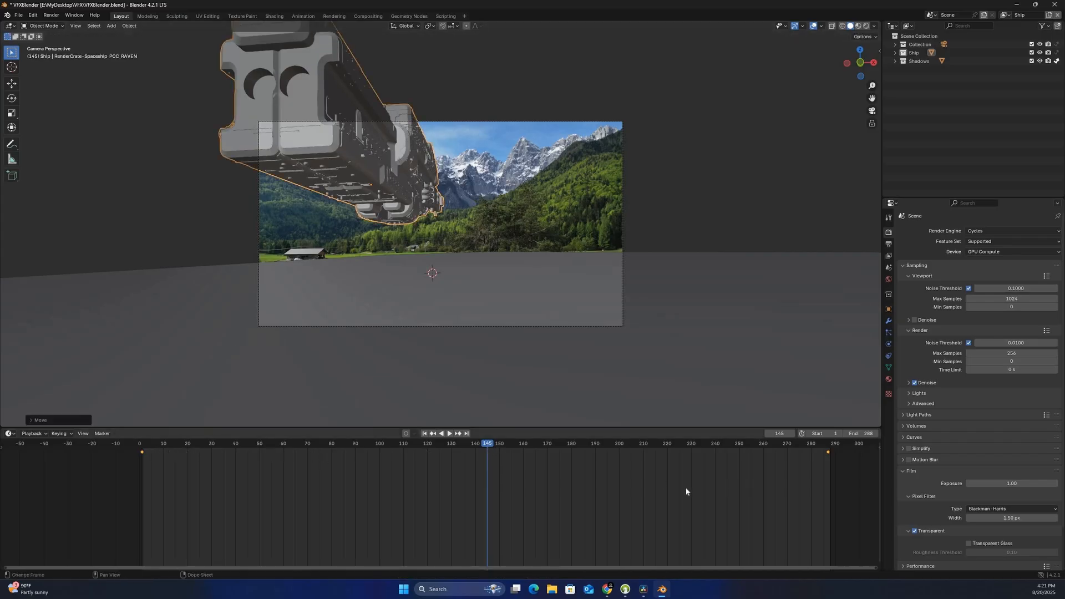
At frame 62, move the spaceship down and toward the left side of the camera frame
key("space")
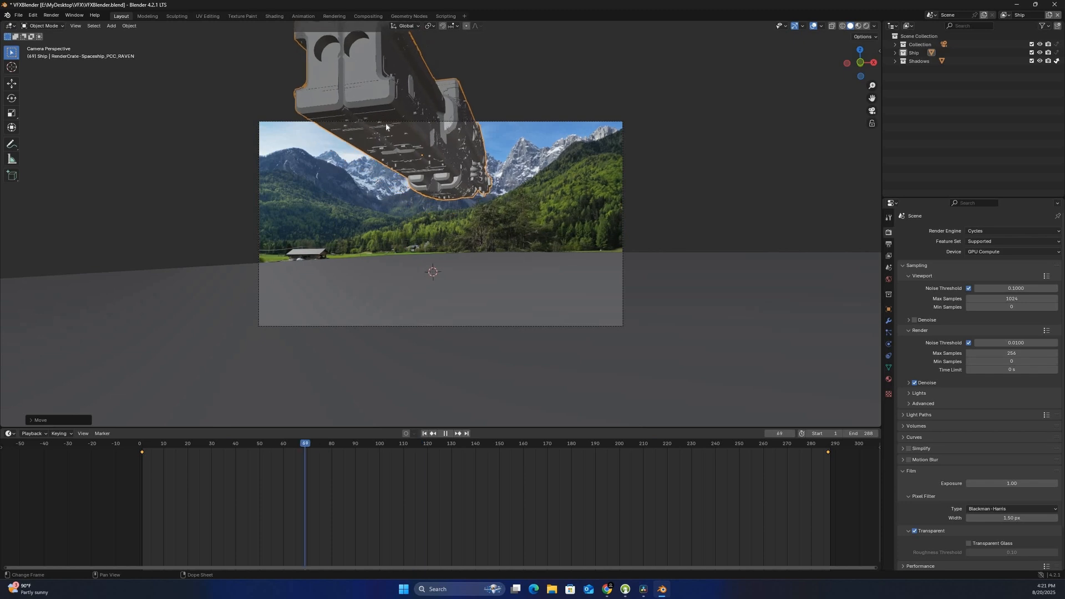
key("space")
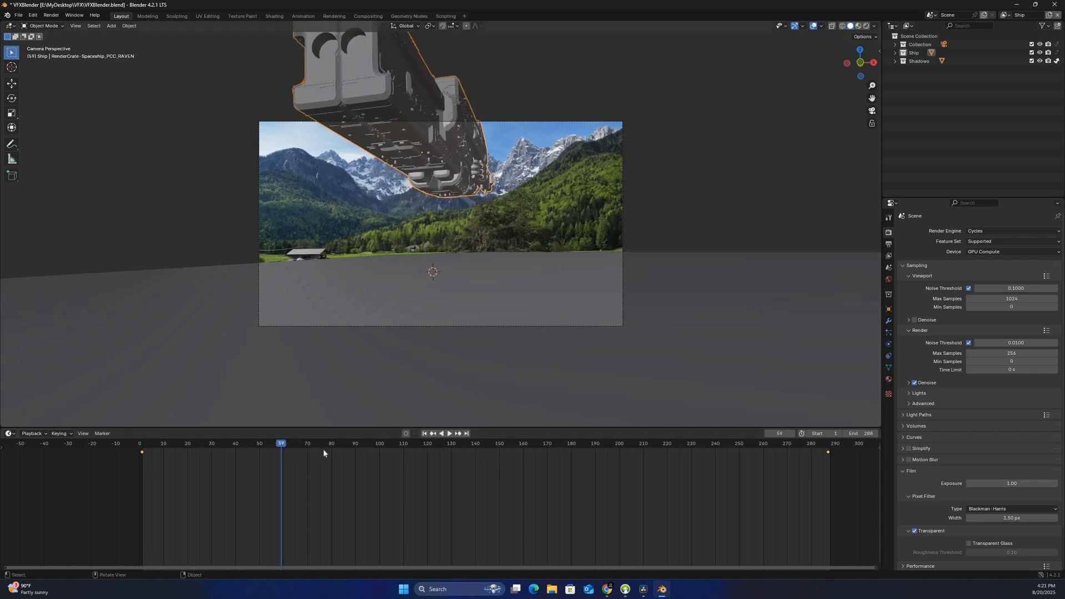
key("space")
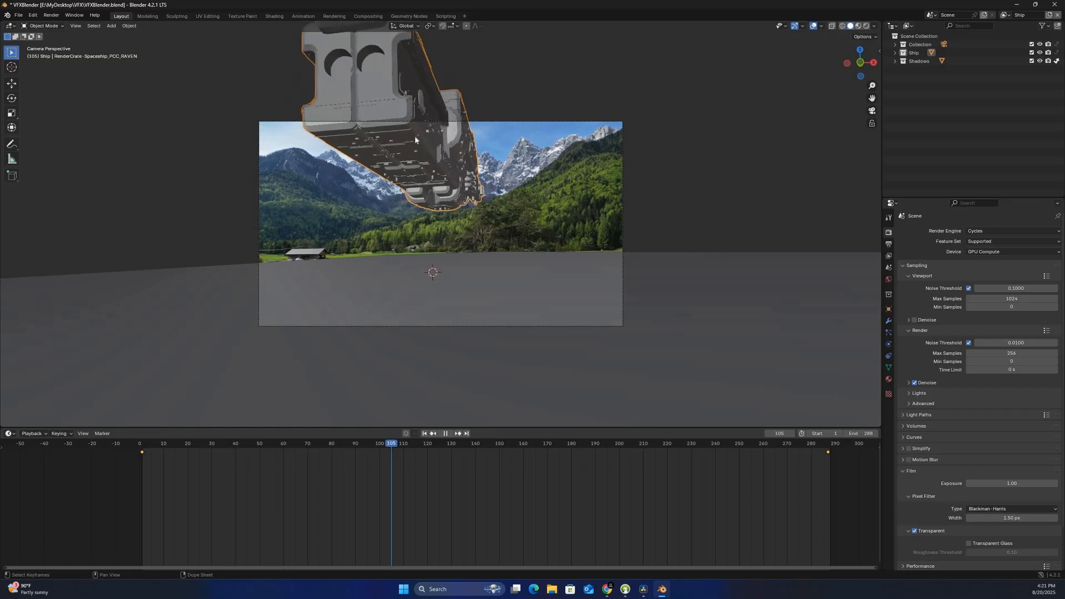
key("Escape")
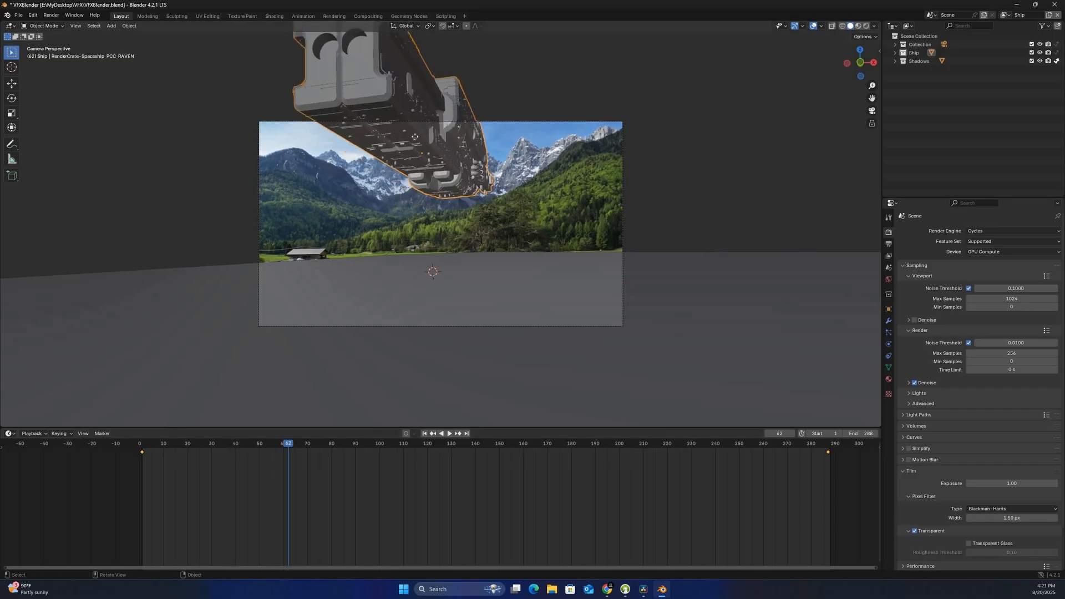
key("g")
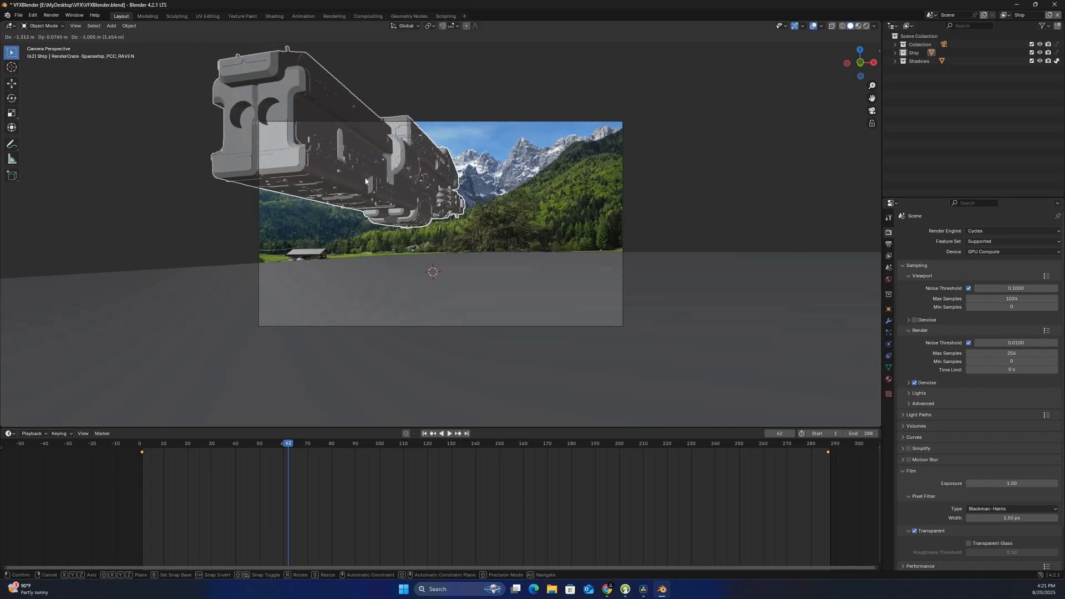
left_click(361, 177)
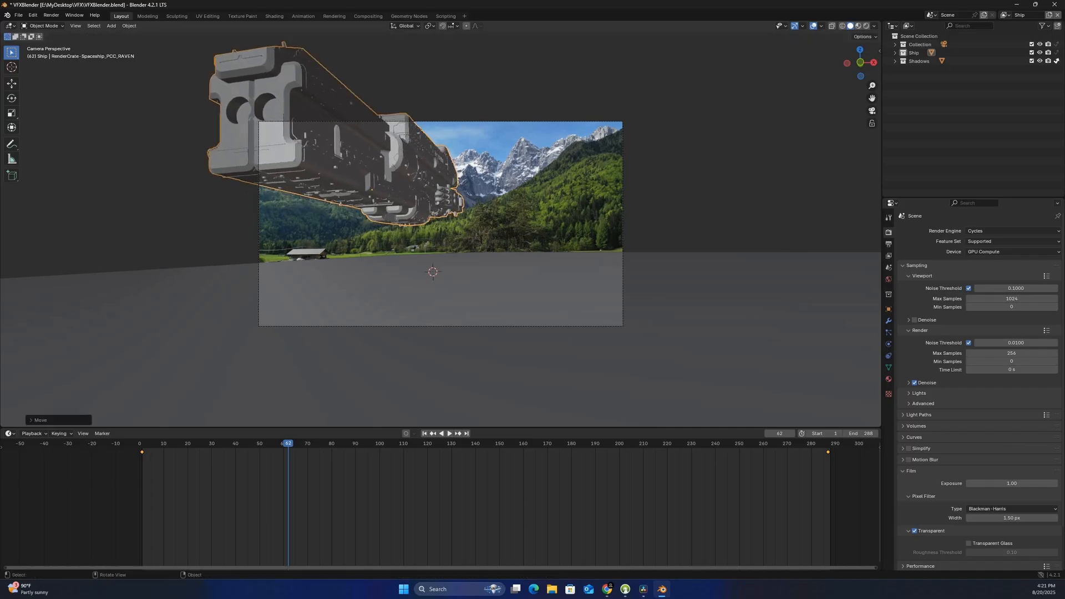
At frame 62, try rotating the spaceship freely and about the global Z, X and Y axes
key("r")
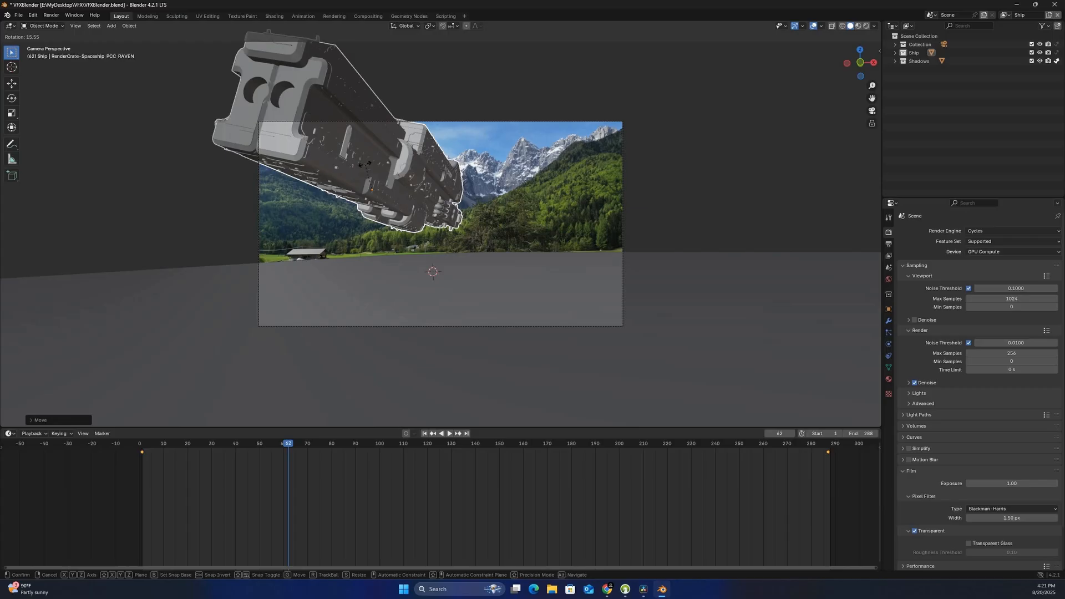
key("z")
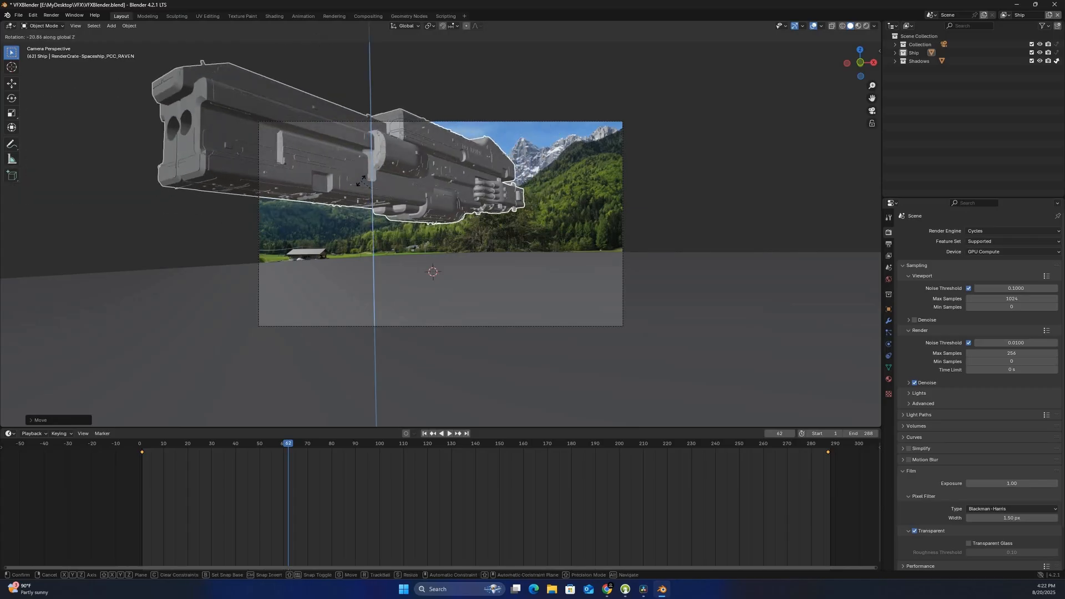
key("x")
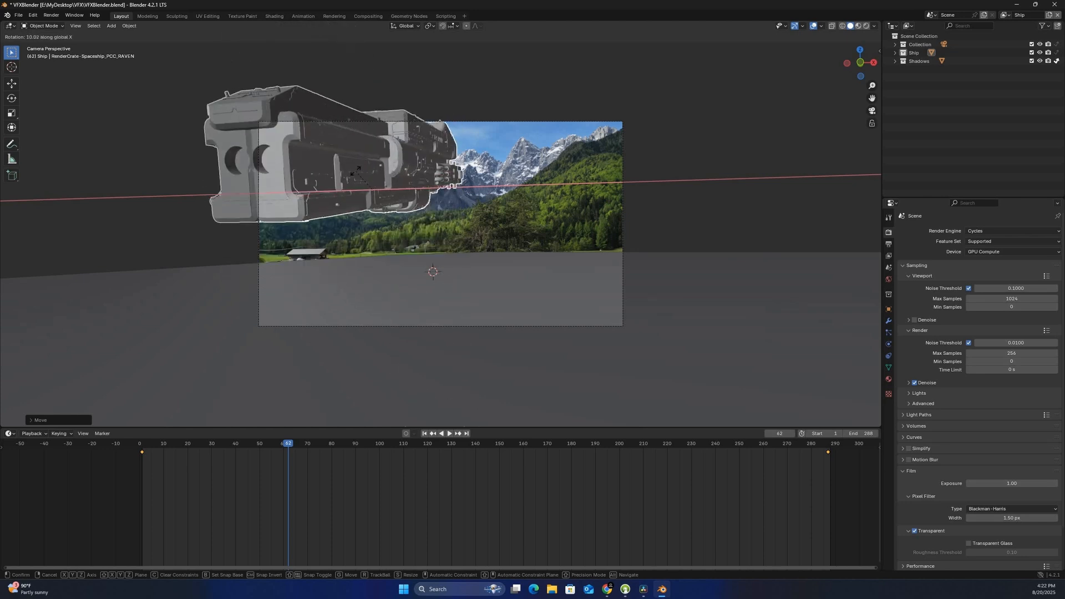
key("y")
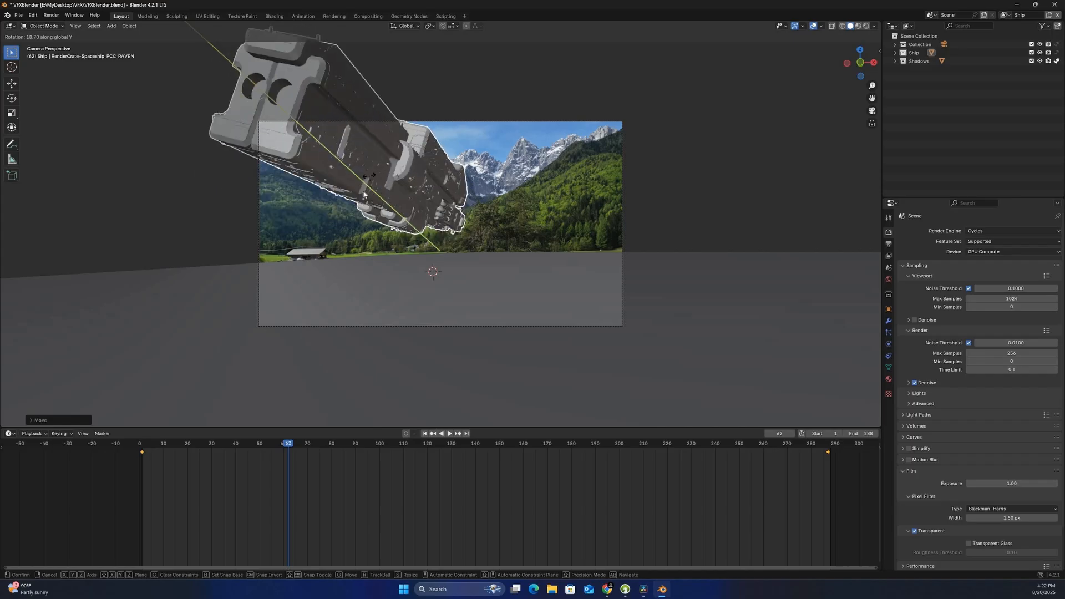
key("Escape")
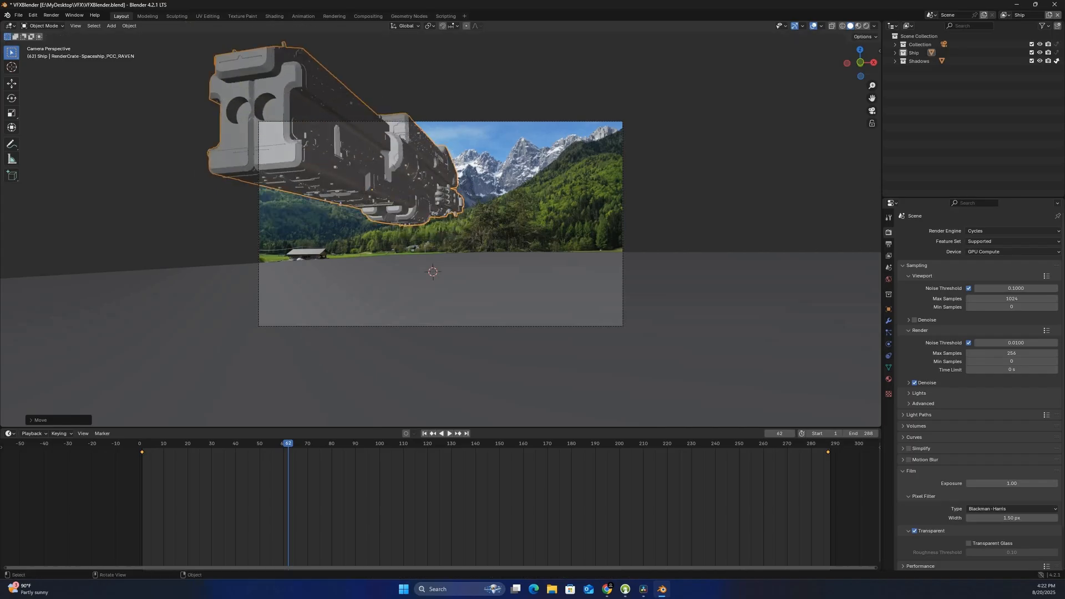
key("r")
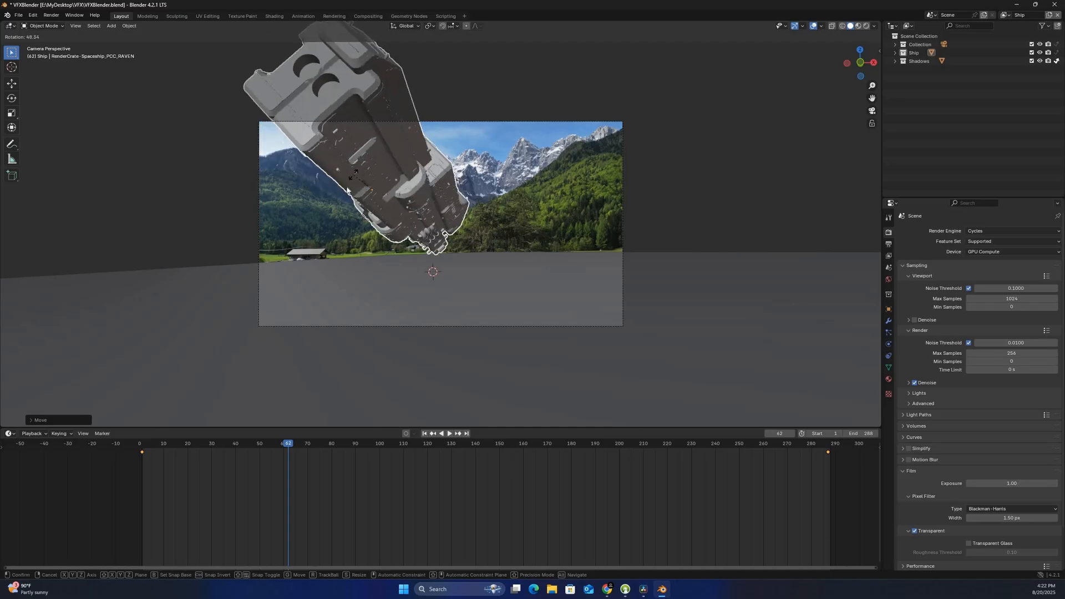
left_click(346, 187)
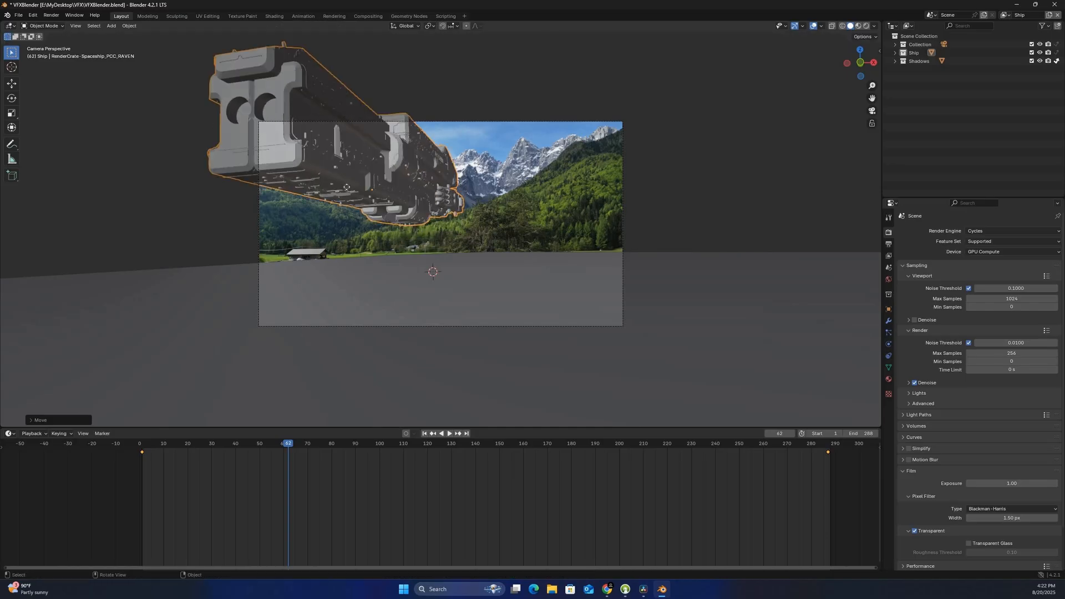
Try moving the spaceship separately along the global X and Y axes at frame 62
key("g")
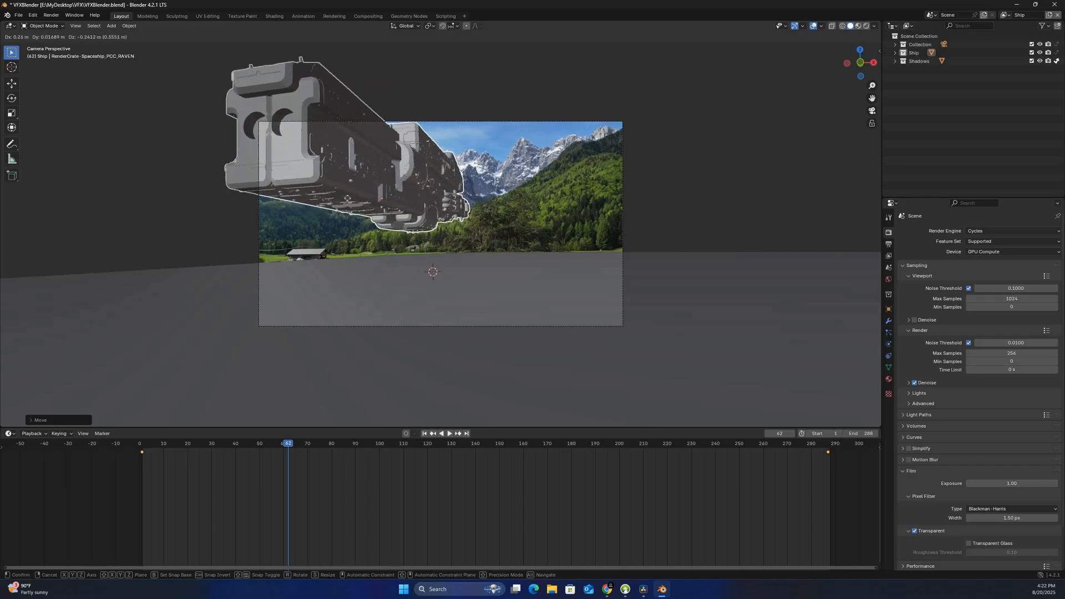
key("x")
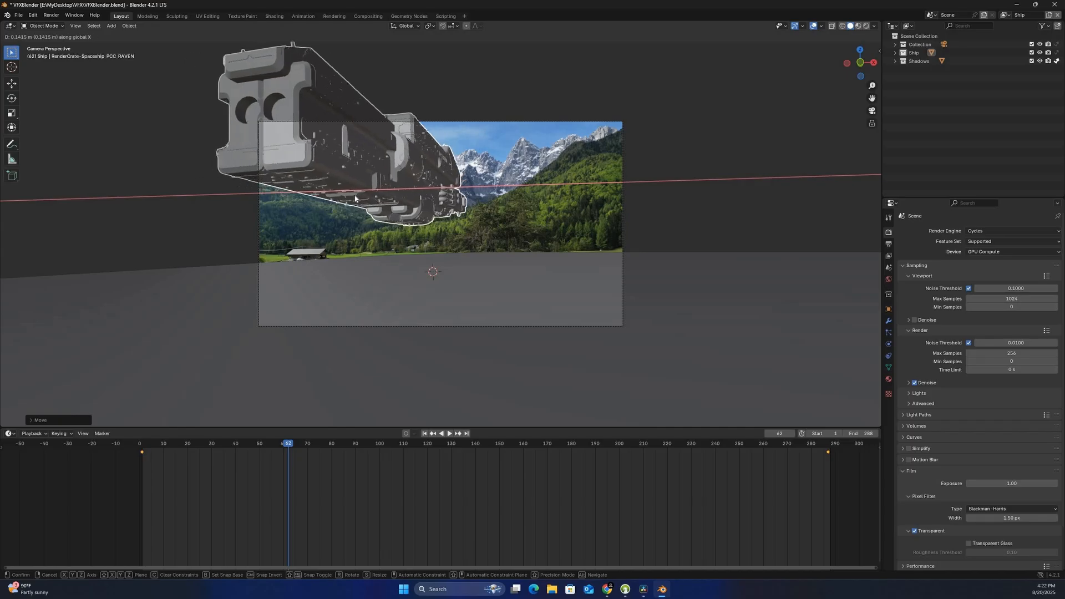
left_click(354, 196)
key("g")
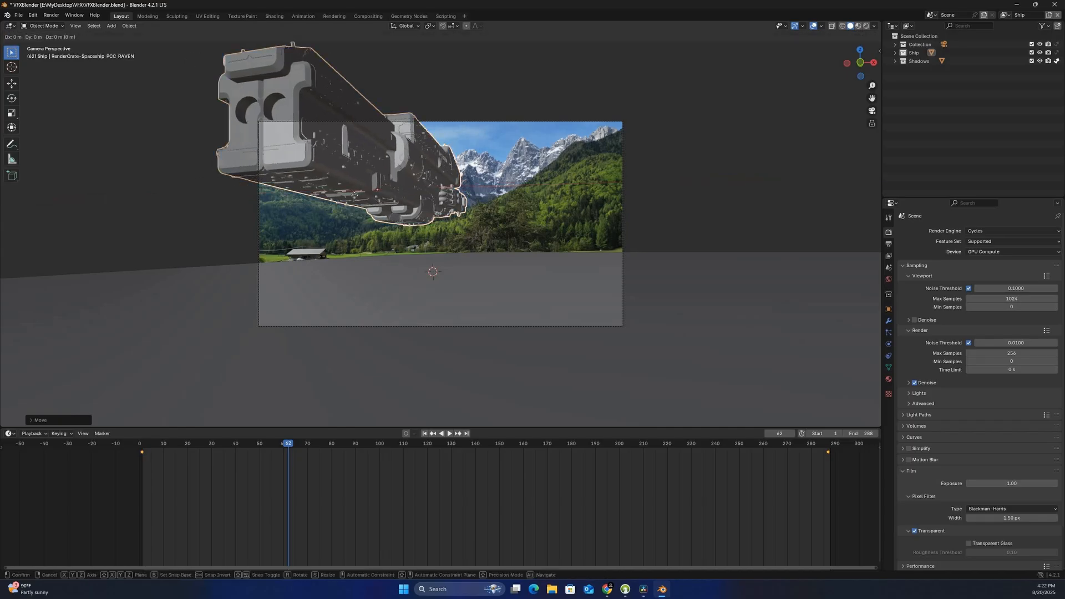
key("y")
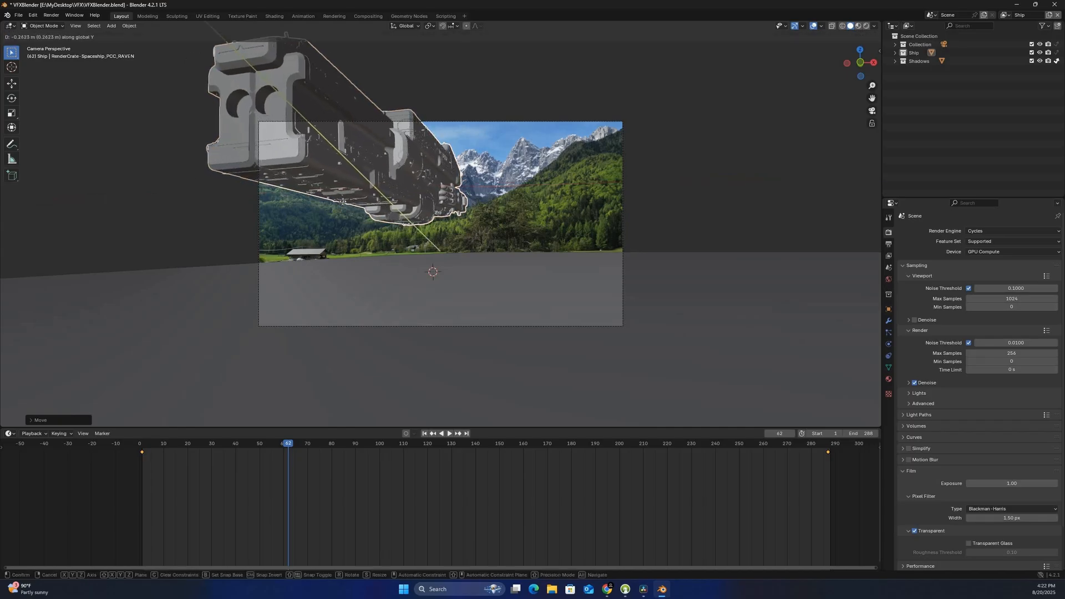
right_click(356, 214)
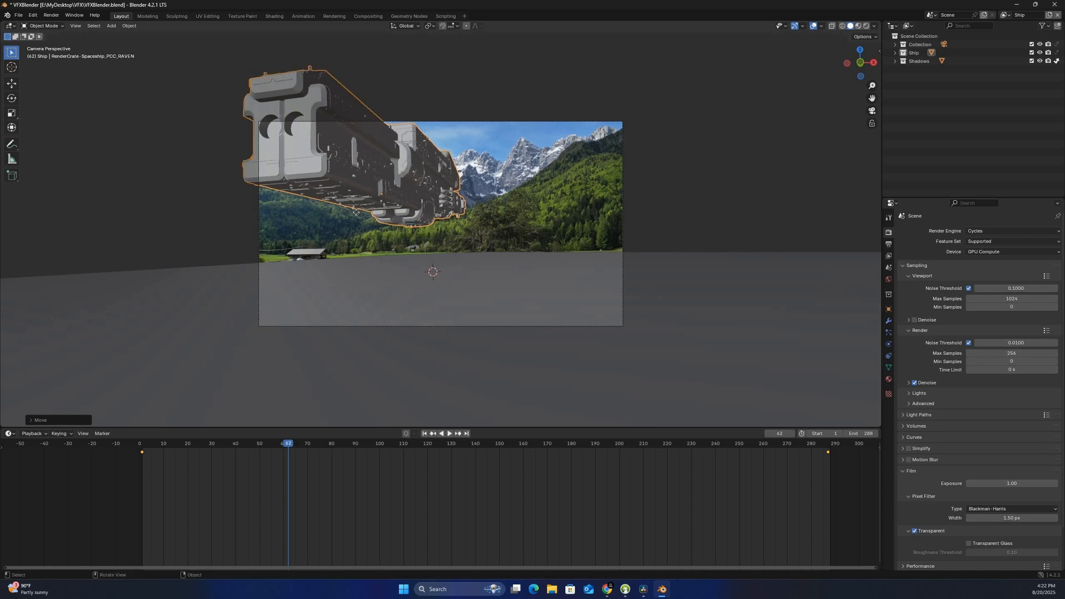
Try moving the spaceship vertically along the Z axis and scaling it uniformly at frame 62
key("g")
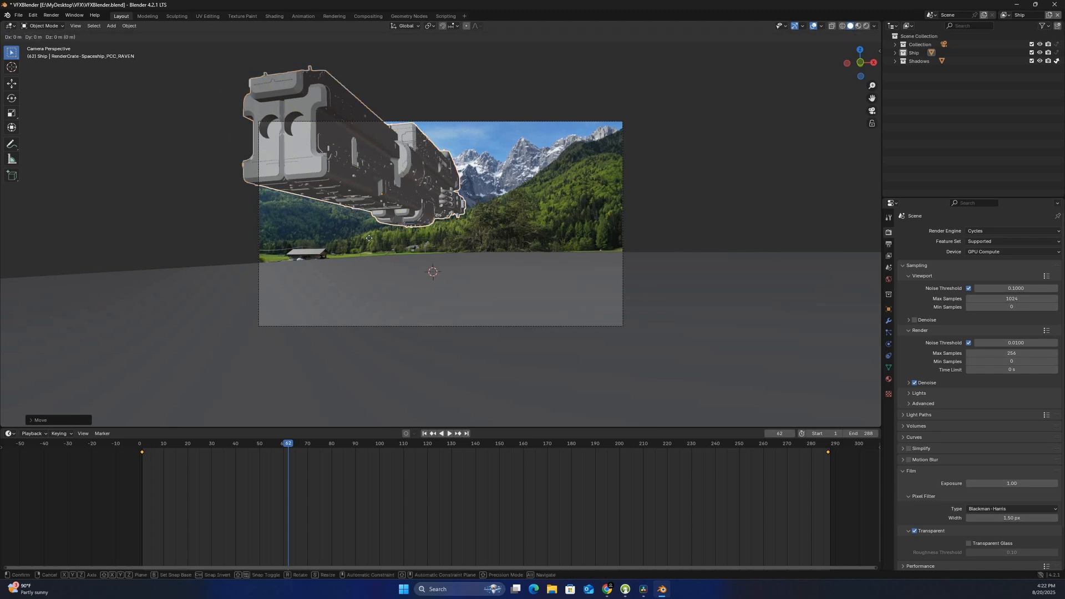
key("z")
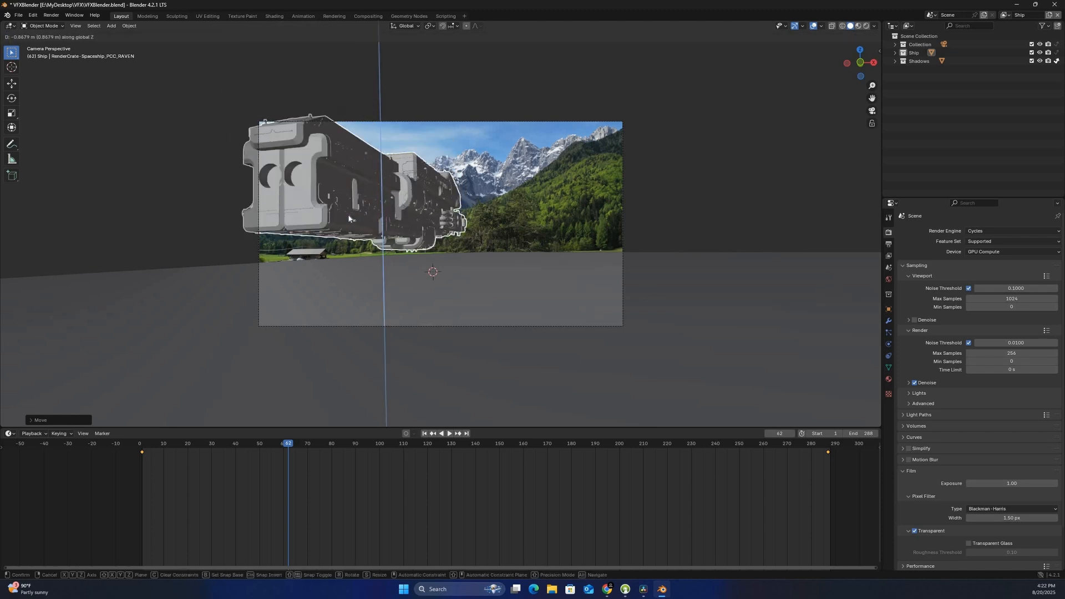
left_click(340, 290)
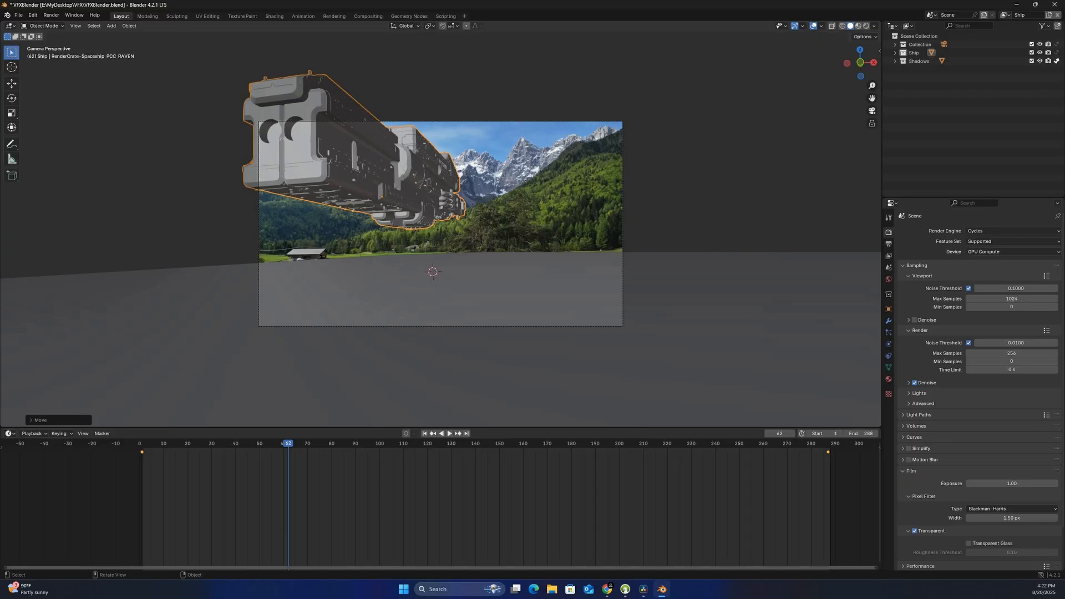
key("s")
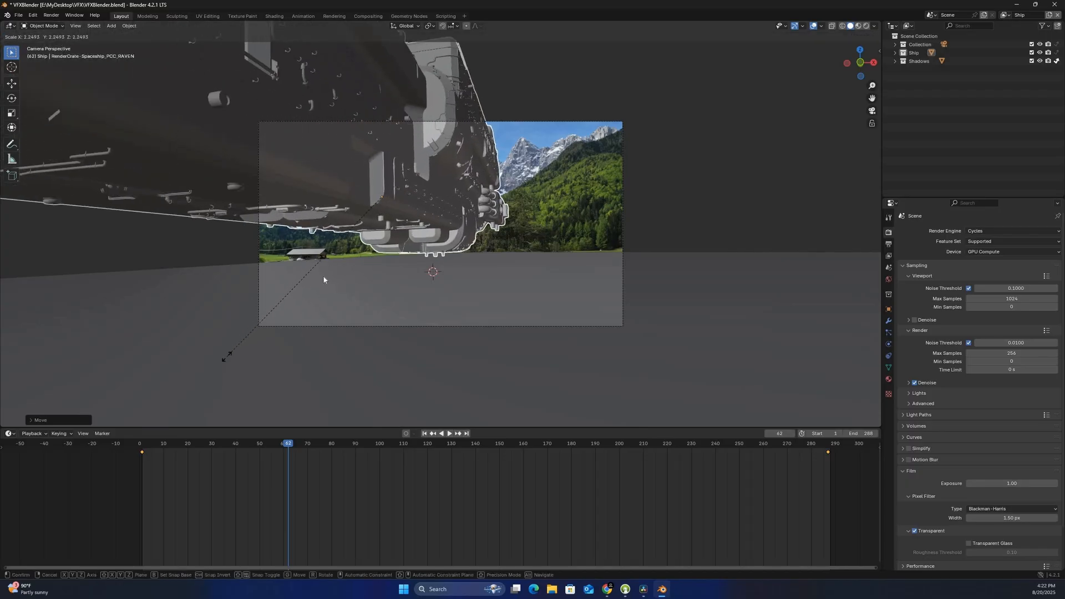
left_click(361, 288)
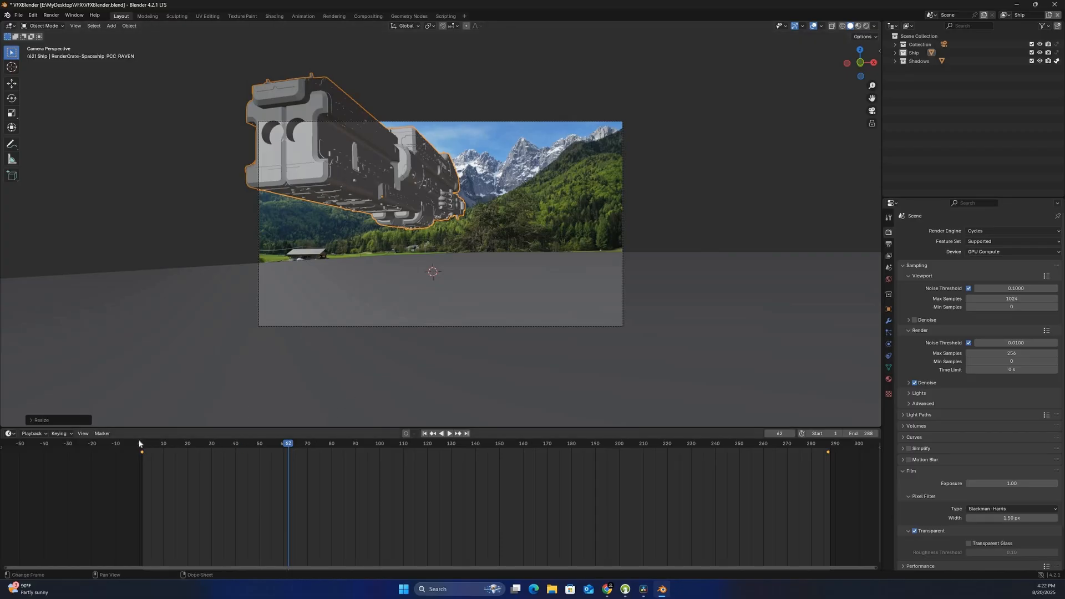
Play back the spaceship's descent from the start of the timeline through the camera view
left_click_drag(160, 442, 150, 444)
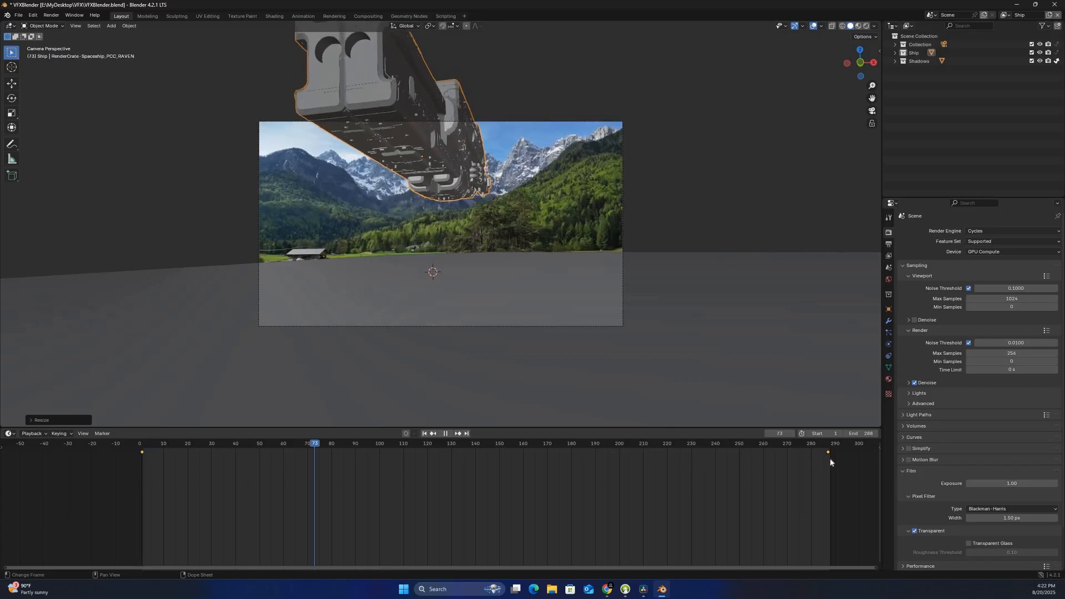
left_click(537, 452)
key("space")
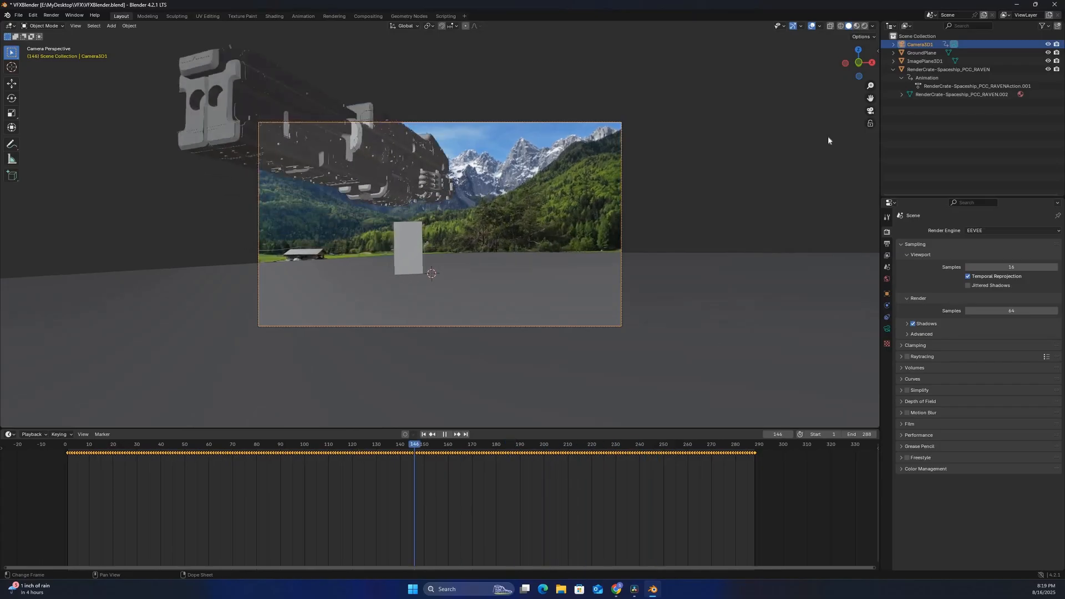
key("space")
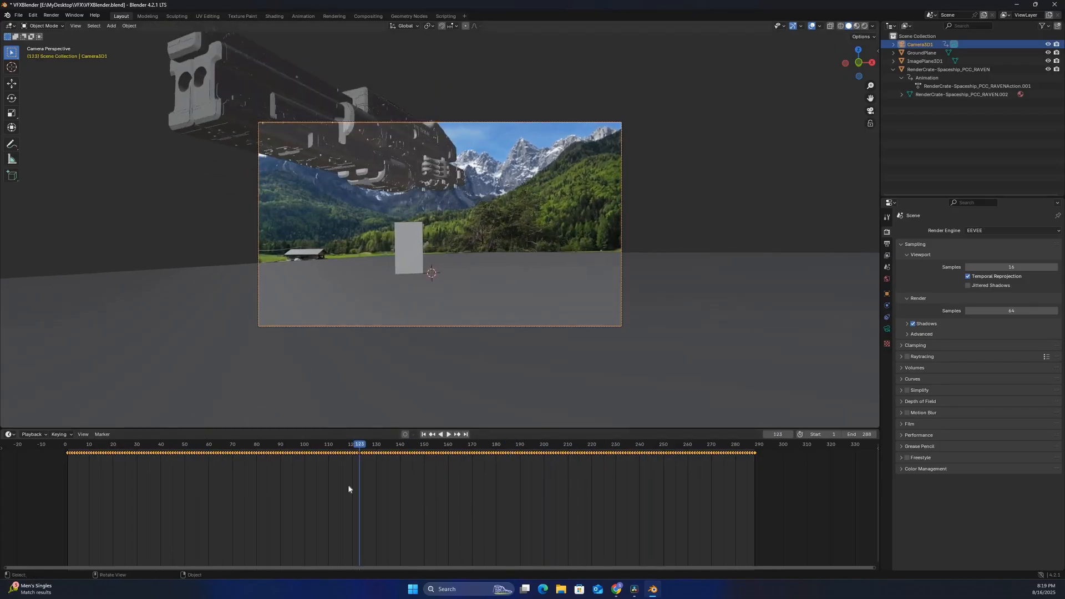
Switch the viewport to wireframe and play the animation to check the spaceship against the full footage
key("shift+z")
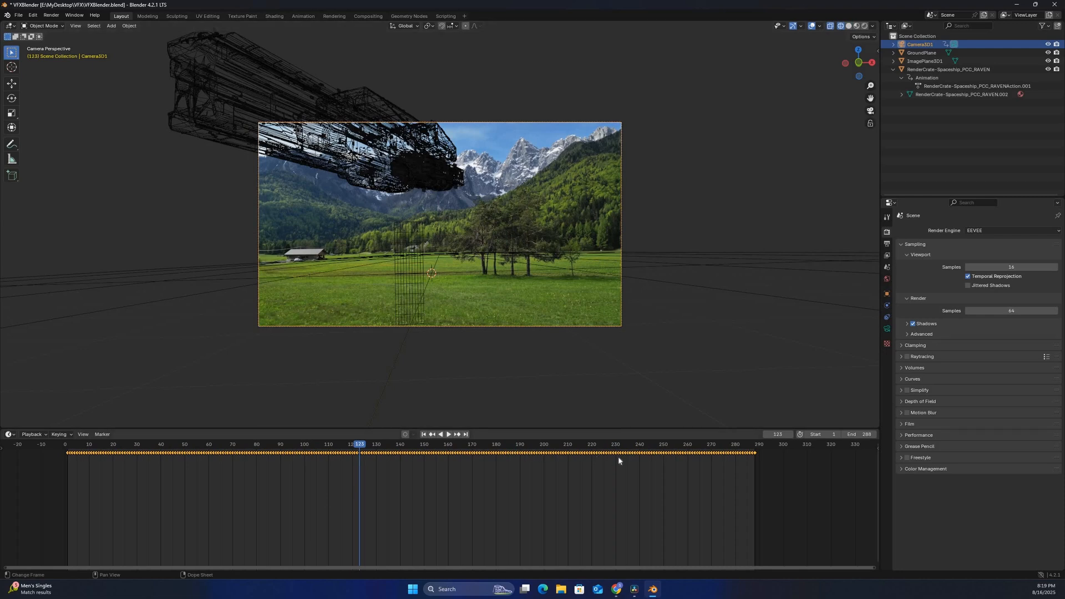
key("space")
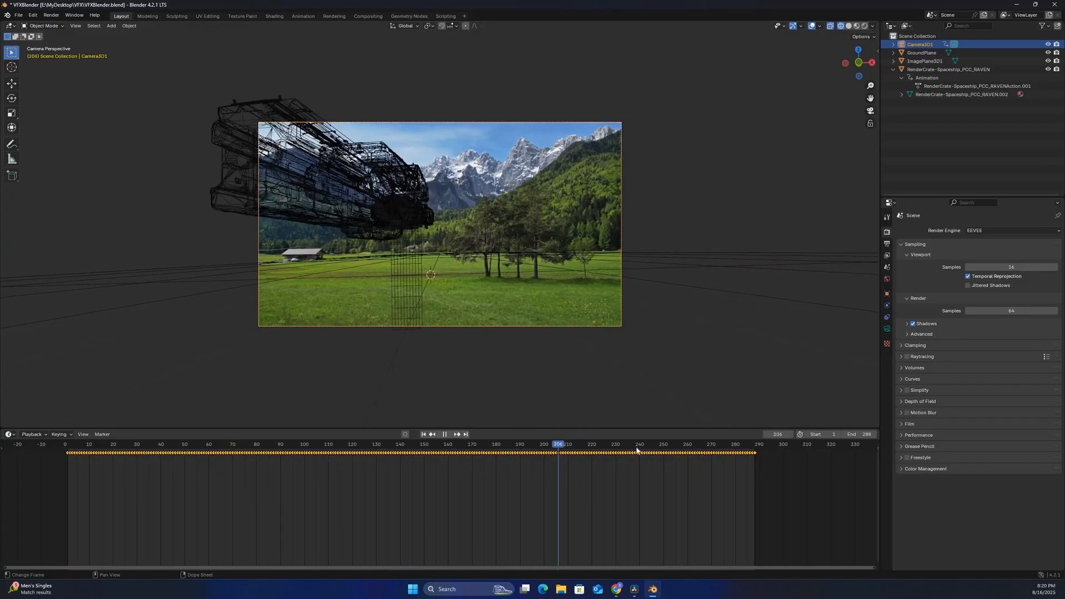
key("space")
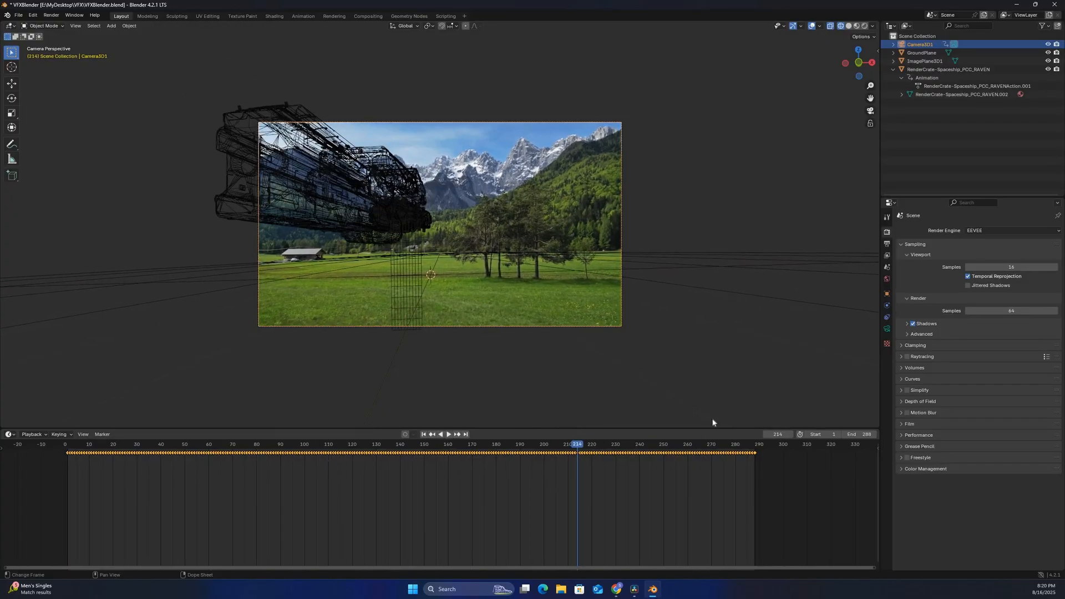
Try lowering the opacity of the camera's background image sequence and undo the change
left_click(886, 329)
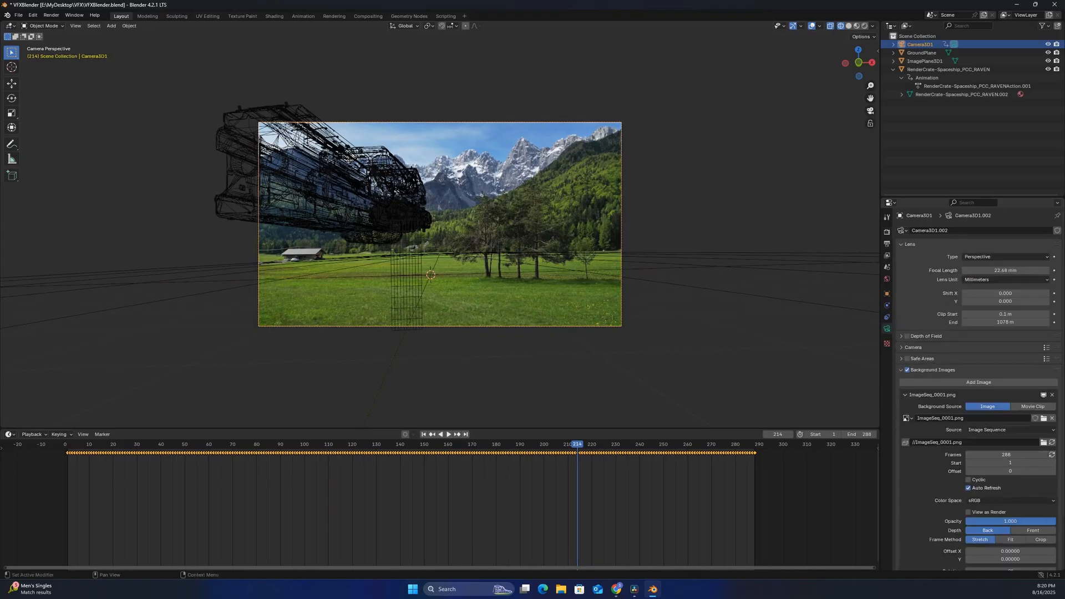
left_click_drag(1052, 522, 994, 522)
key("ctrl+z")
Set the render engine to Cycles and its device to GPU Compute
left_click(887, 232)
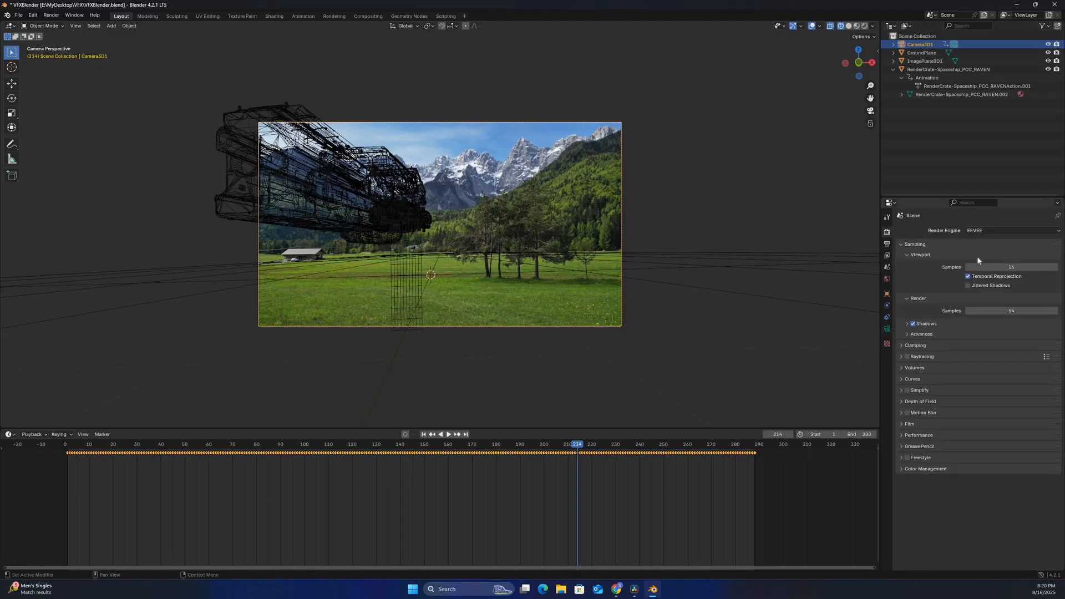
left_click(993, 230)
left_click(995, 258)
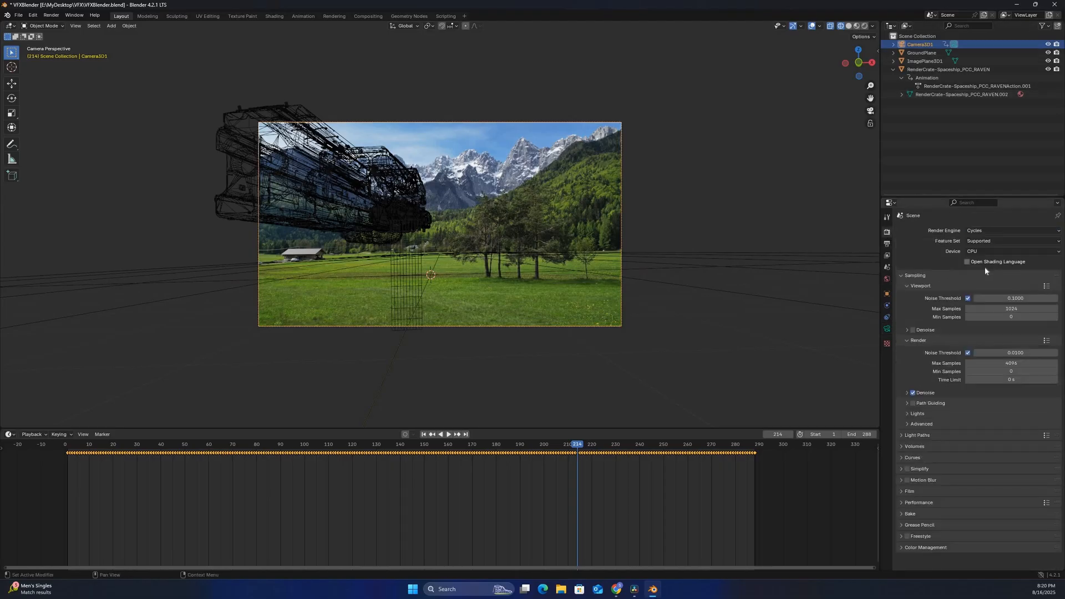
left_click(993, 252)
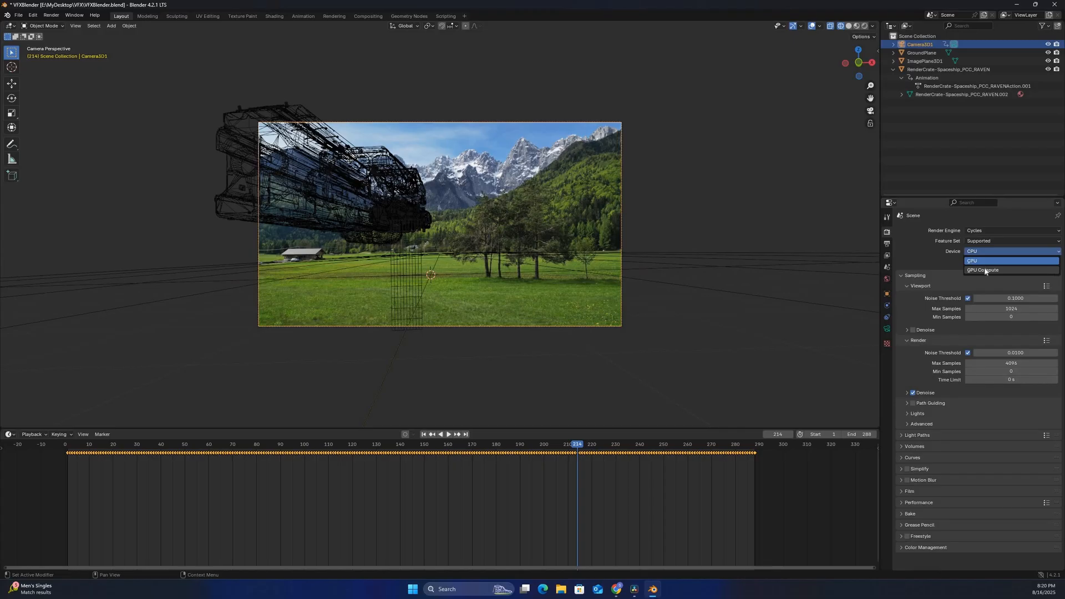
left_click(985, 271)
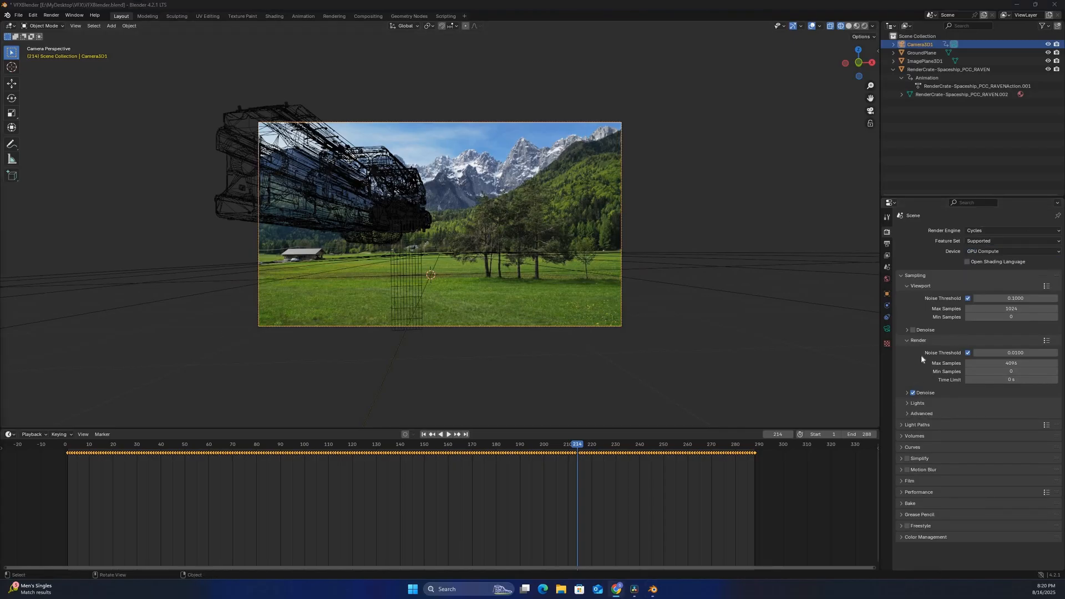
left_click(993, 252)
left_click(981, 271)
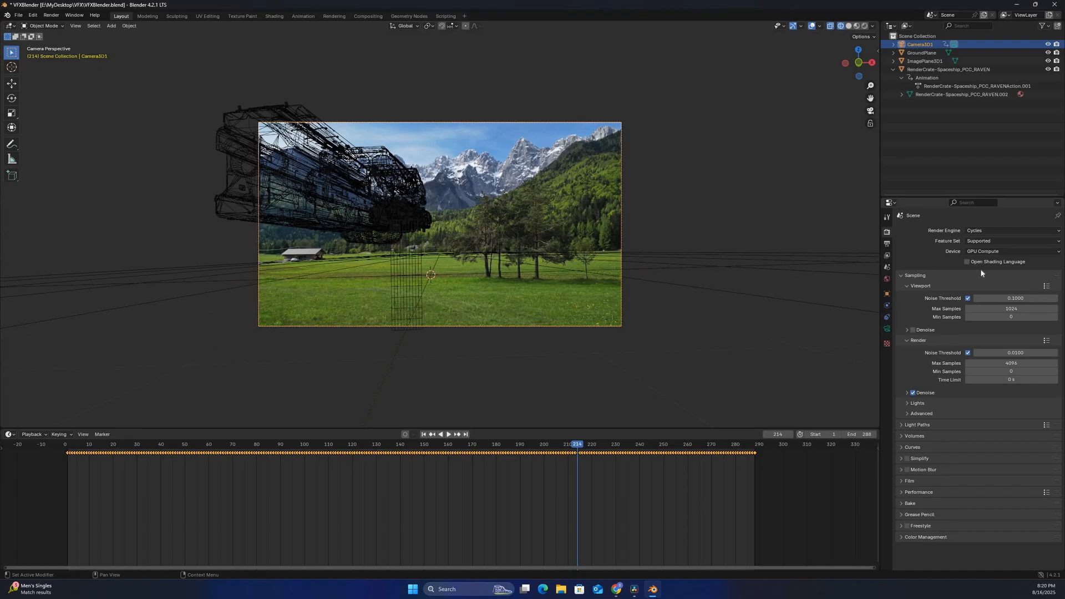
Switch the viewport to rendered shading with a transparent film background, and save the file
left_click(864, 27)
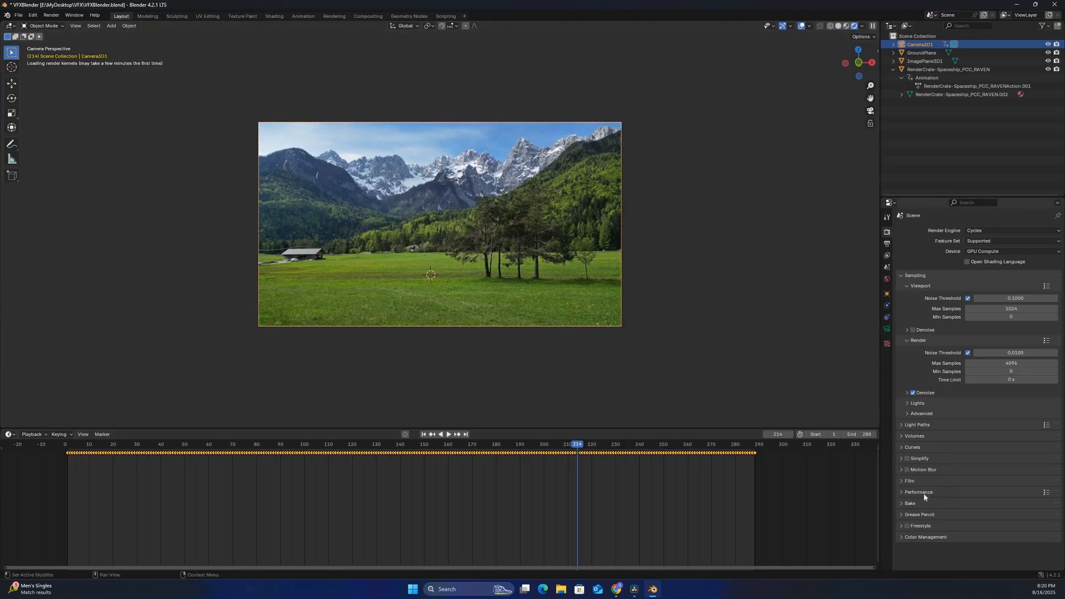
left_click(910, 481)
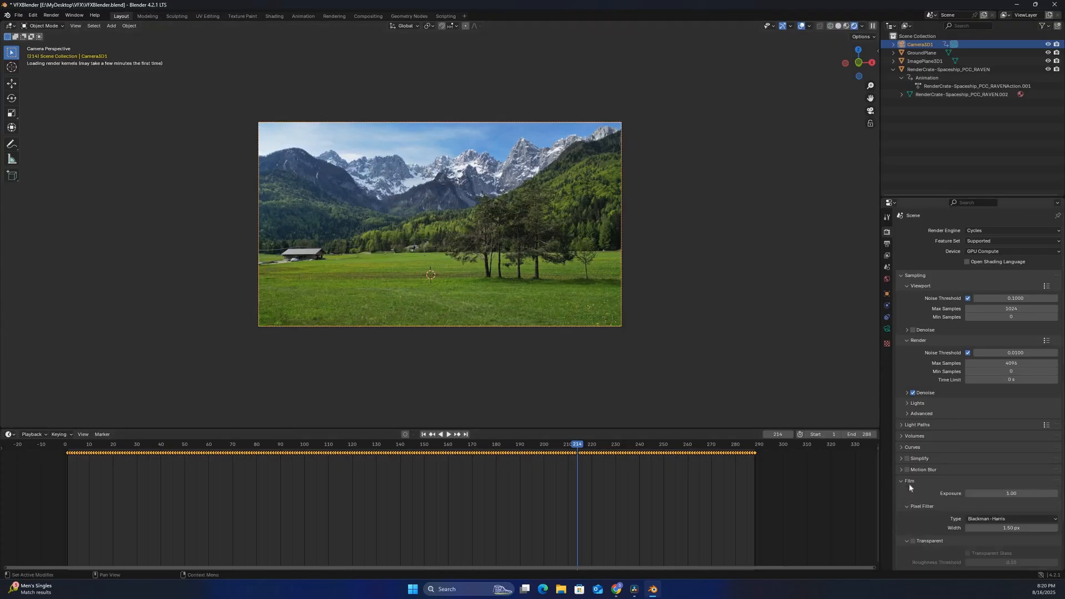
left_click(913, 541)
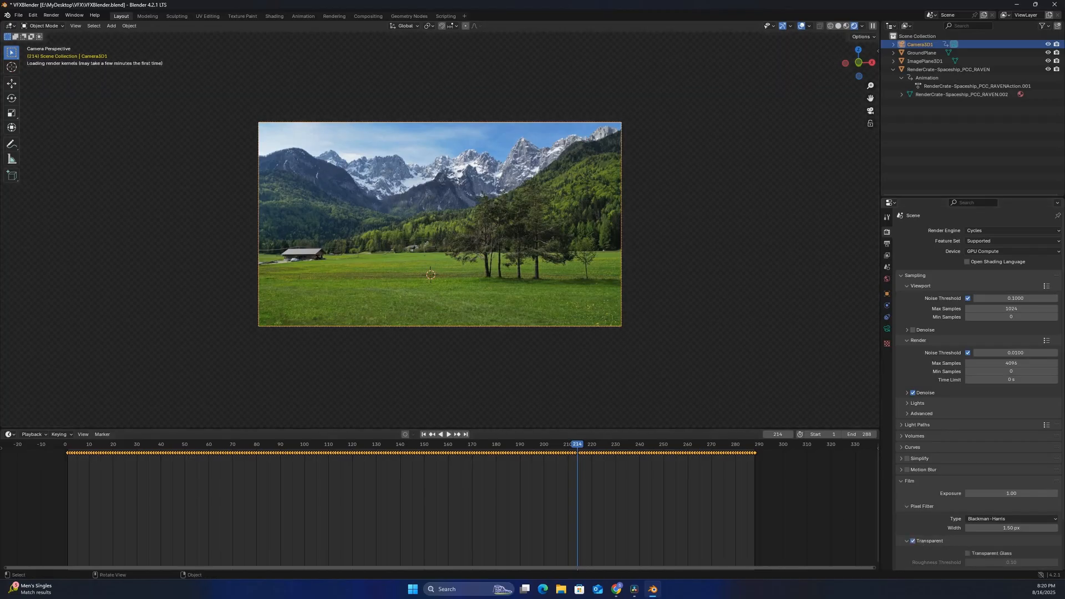
key("ctrl+s")
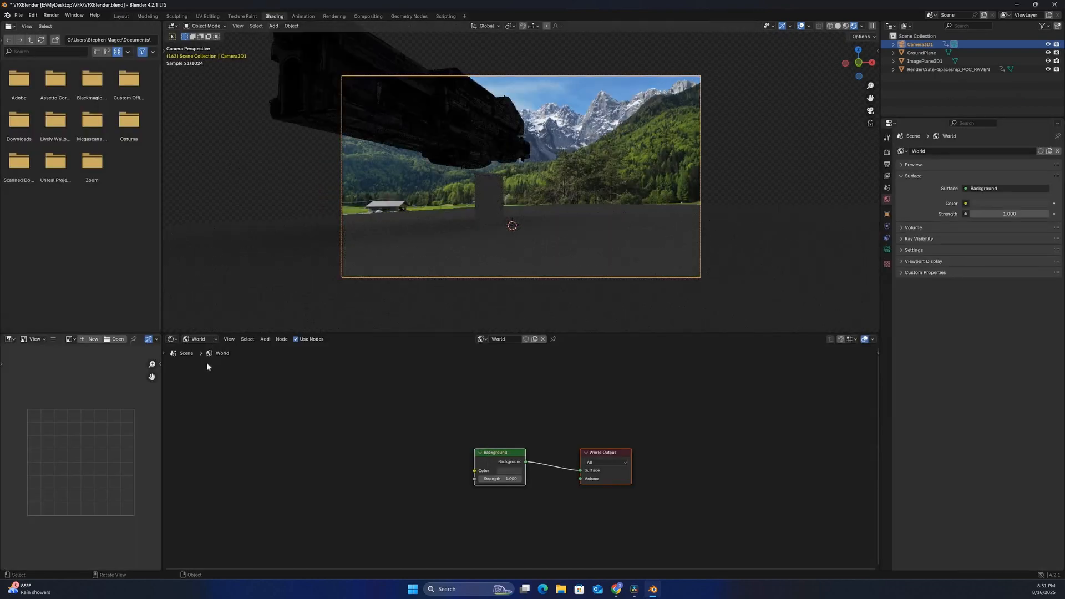
Switch the shader editor to the Object shader type and back to the World node tree
left_click(213, 340)
left_click(203, 360)
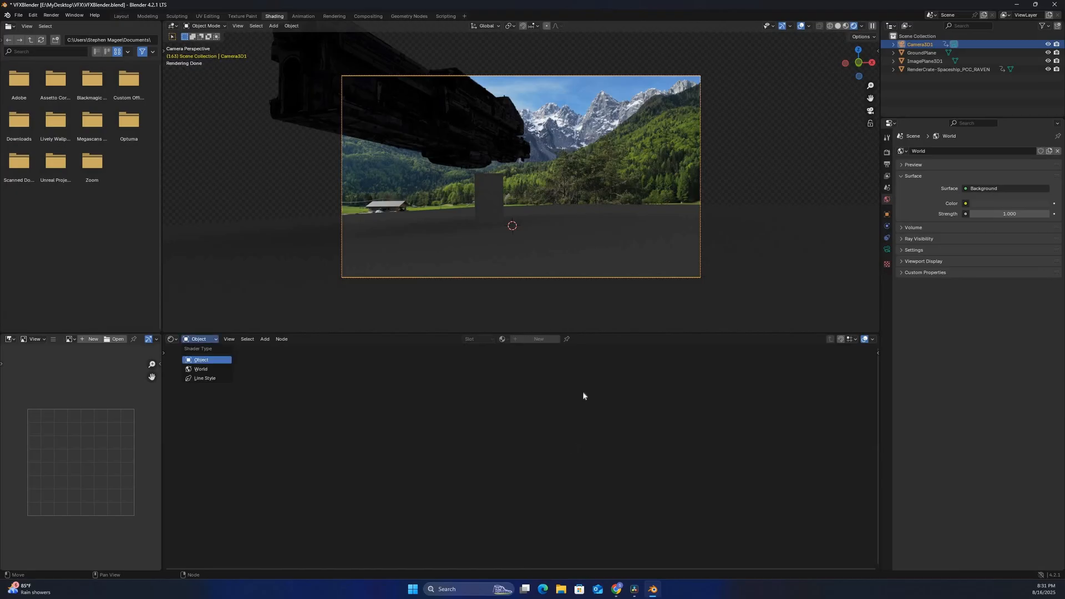
left_click(201, 369)
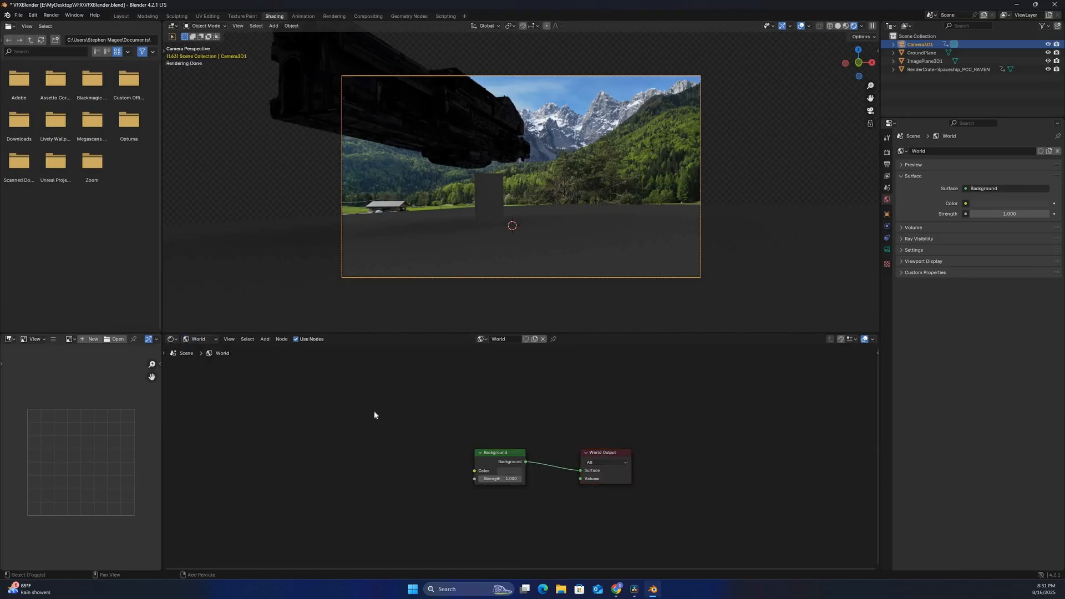
Add a Sky Texture node to the world shader and connect its color output to the Background node's color
key("shift+a")
left_click(398, 413)
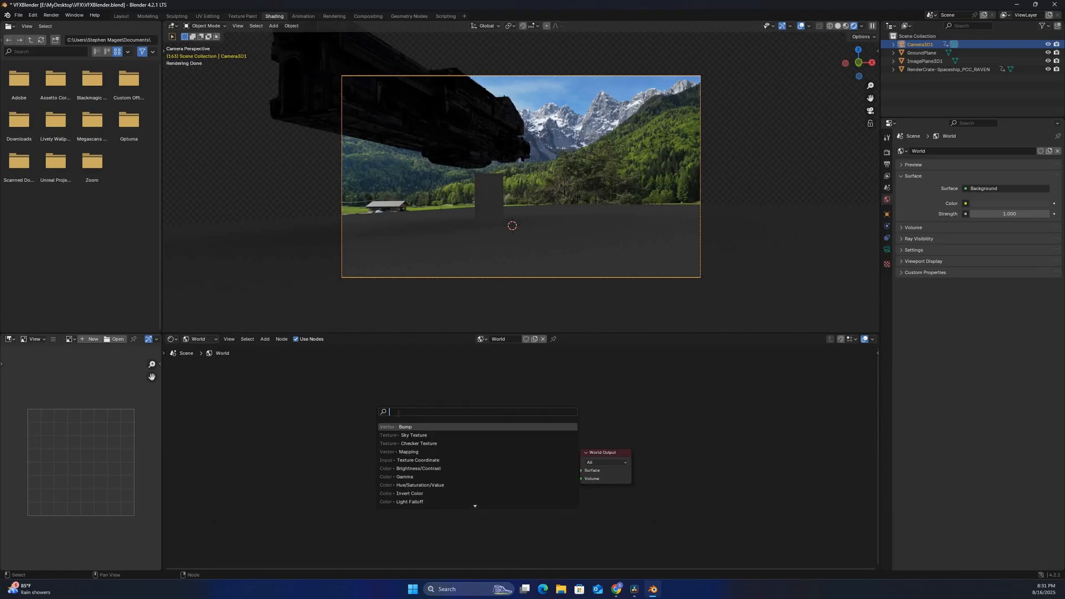
type("sk")
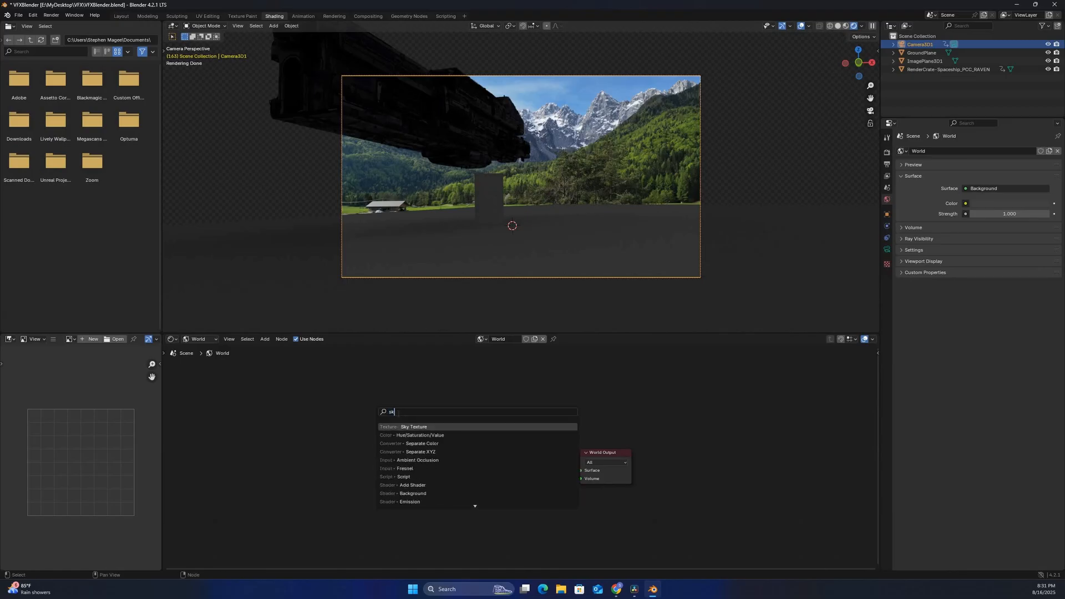
type("y")
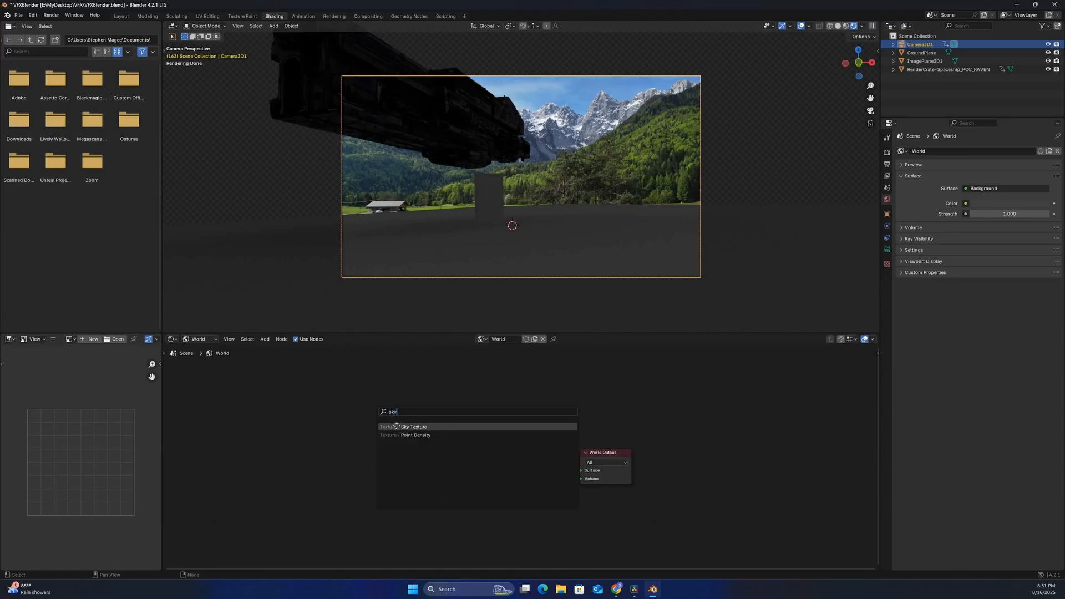
key("Return")
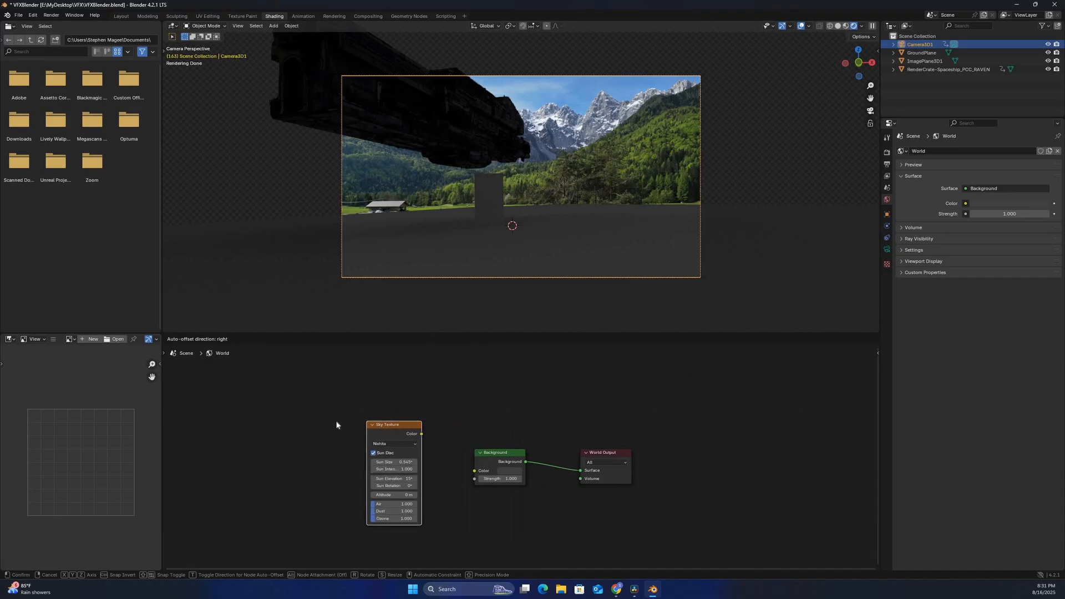
left_click(426, 440)
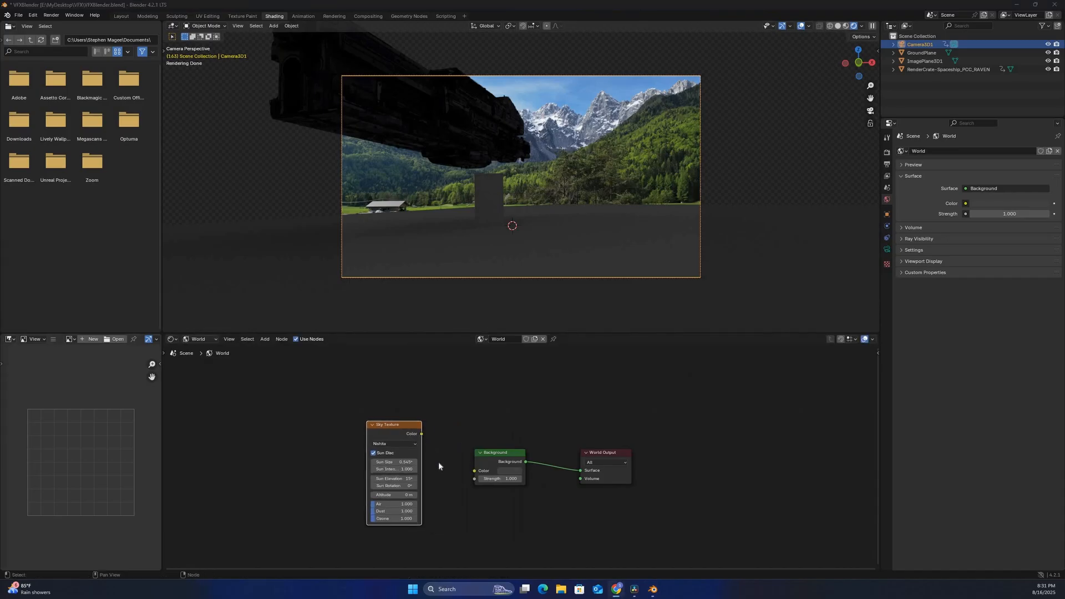
left_click_drag(473, 470, 451, 432)
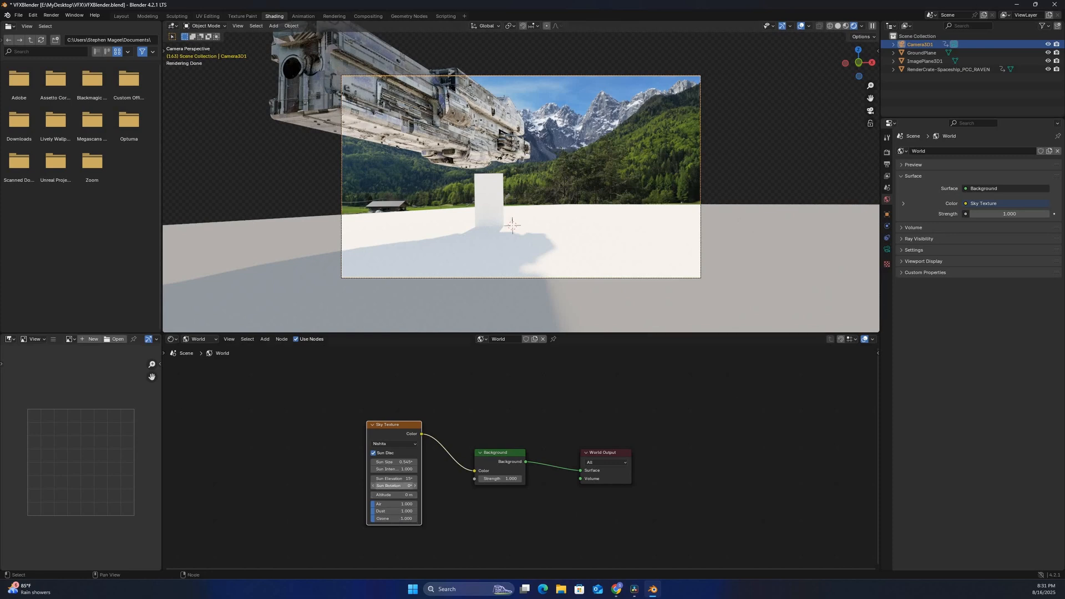
Change the Sky Texture's sun rotation and play the animation to check how the spaceship's shadow moves across the ground plane
mouse_move(388, 485)
left_mouse_down()
mouse_move(423, 485)
mouse_move(388, 487)
mouse_move(405, 486)
left_mouse_up()
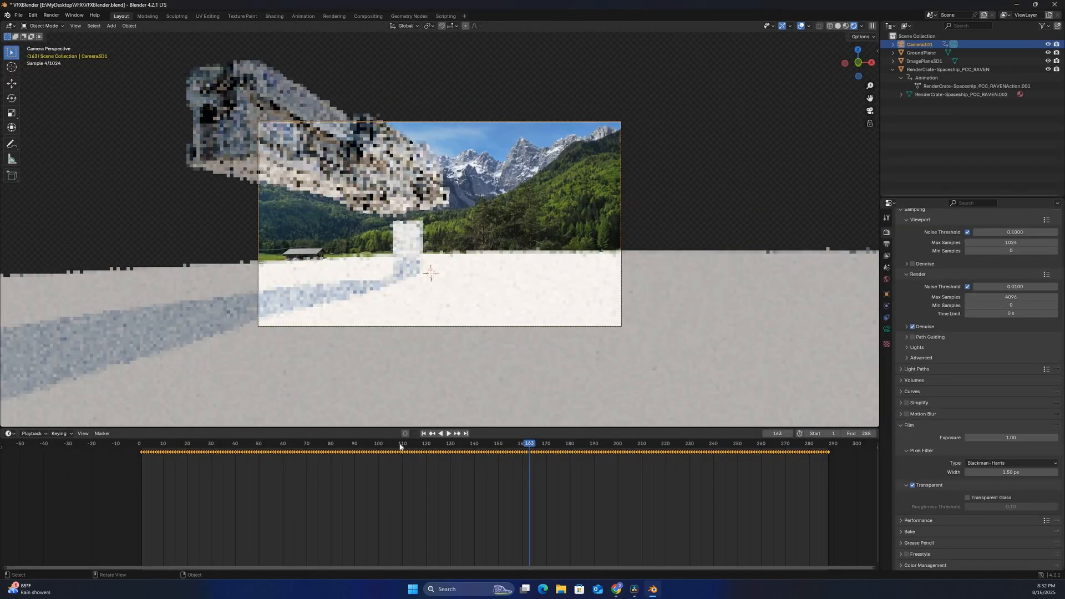
left_click(273, 444)
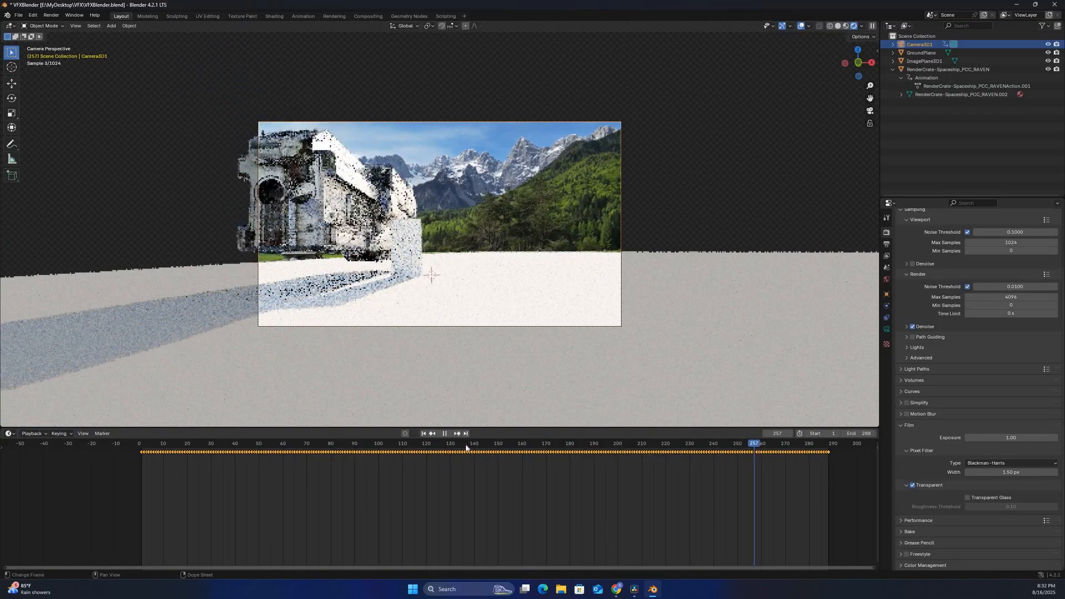
mouse_move(410, 438)
left_mouse_down()
mouse_move(475, 444)
mouse_move(373, 444)
mouse_move(400, 441)
left_mouse_up()
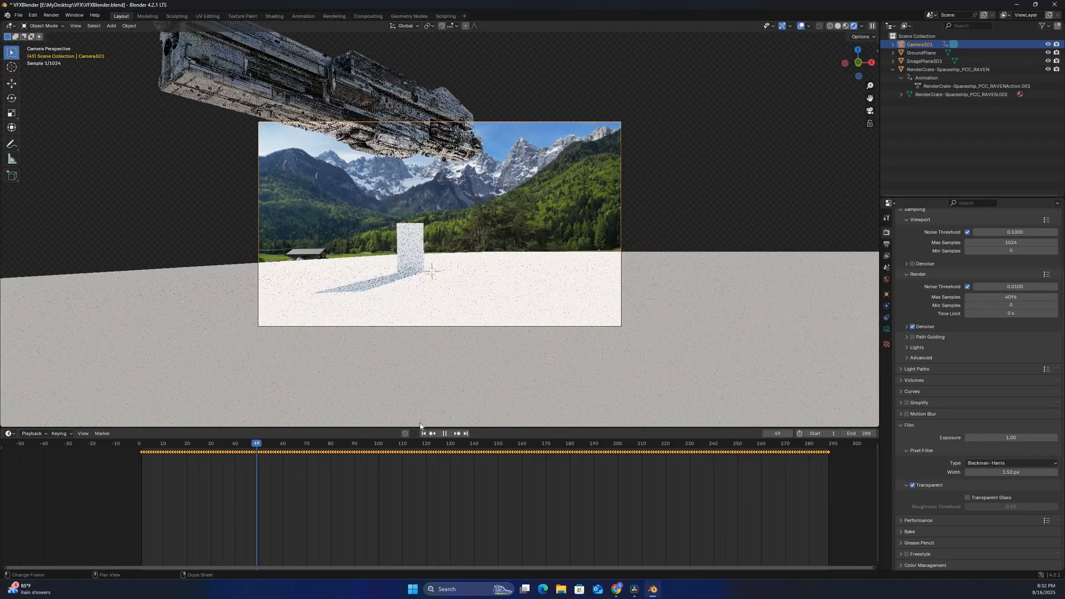
key("space")
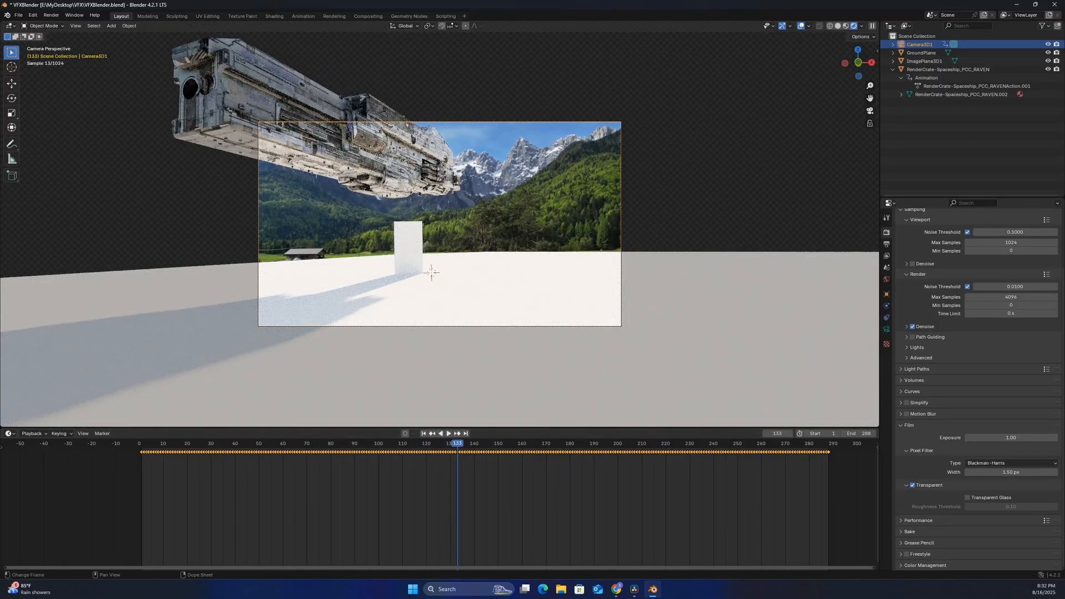
Switch to File Explorer and open ImageSeq_0055.png from the VFX folder on the desktop
key("super+e")
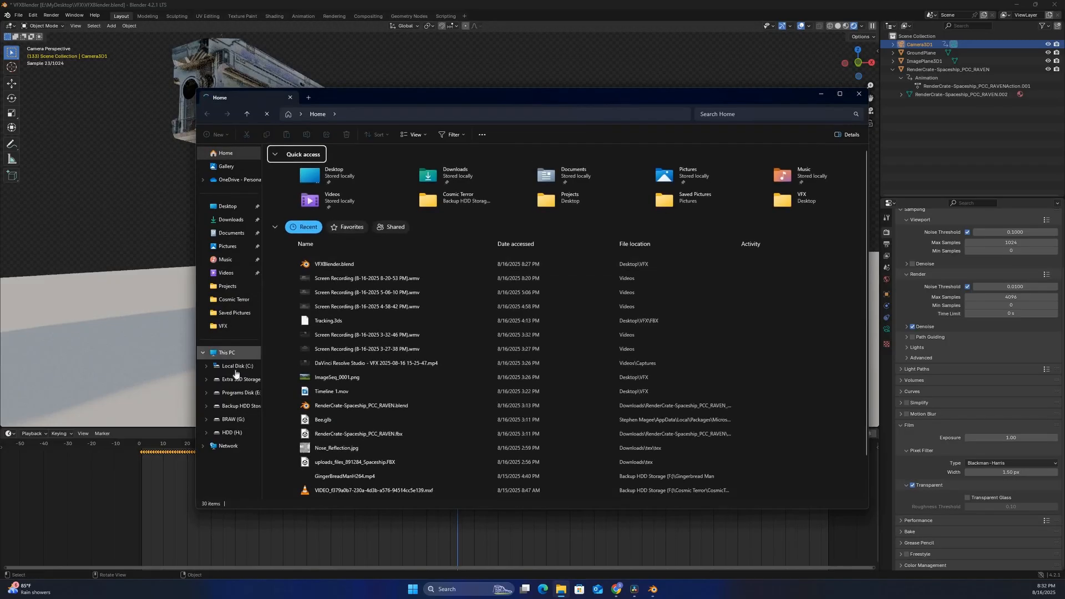
left_click(224, 445)
left_click(219, 210)
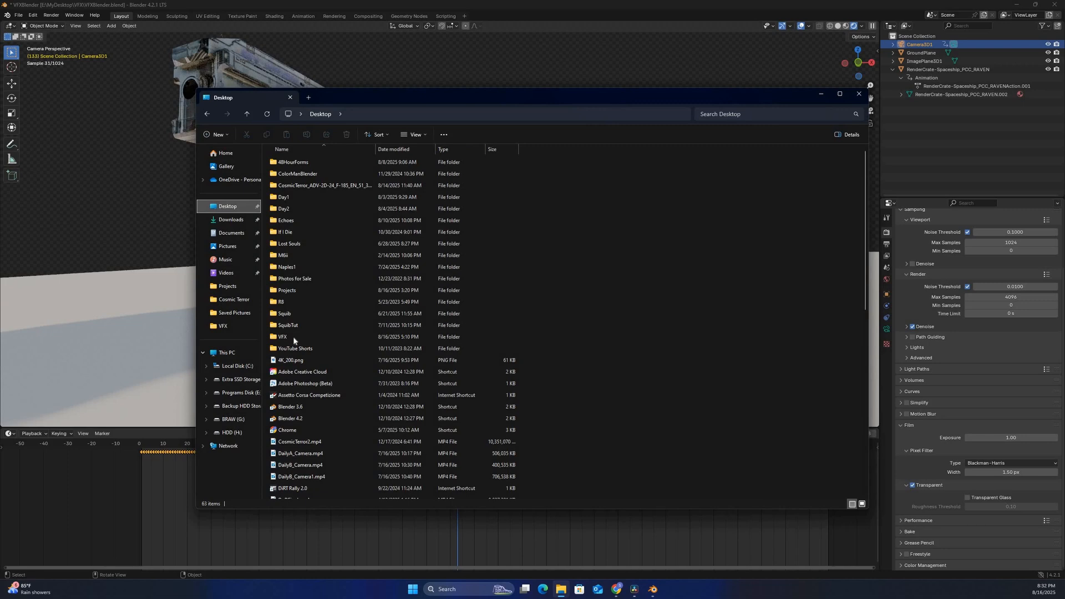
left_click(294, 338)
key("Return")
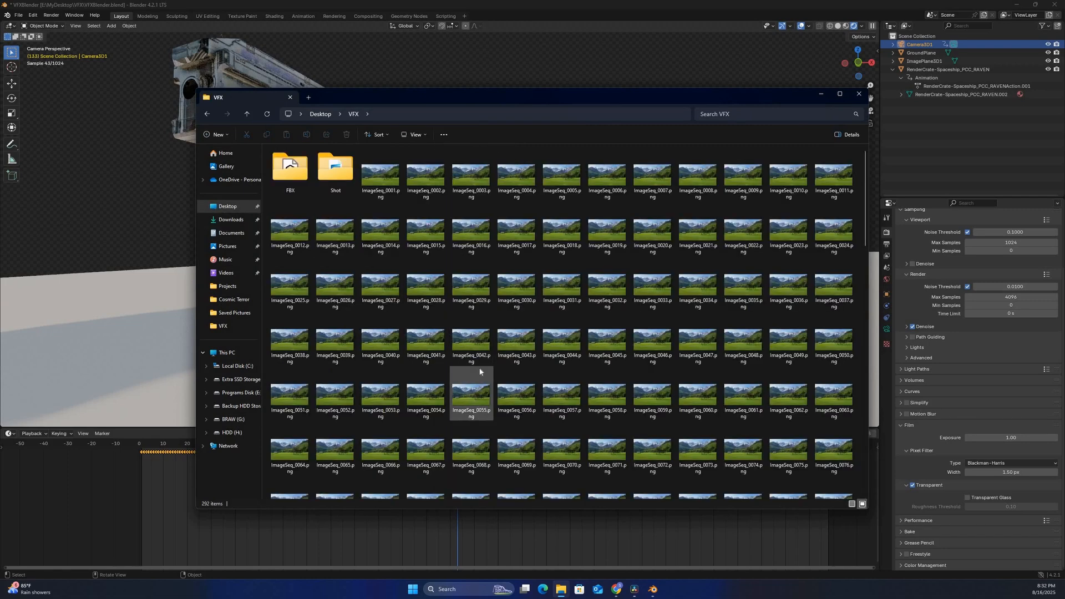
double_click(472, 393)
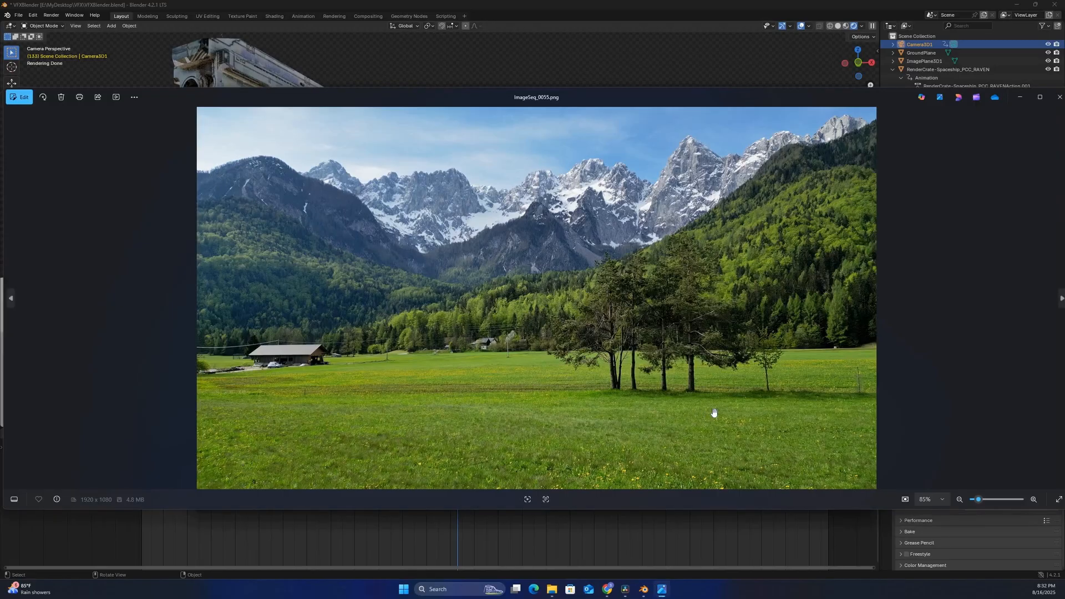
Examine the shadows beneath the trees in the footage frame up close, and close the image
scroll(854, 382, "up", 5)
scroll(614, 386, "up", 4)
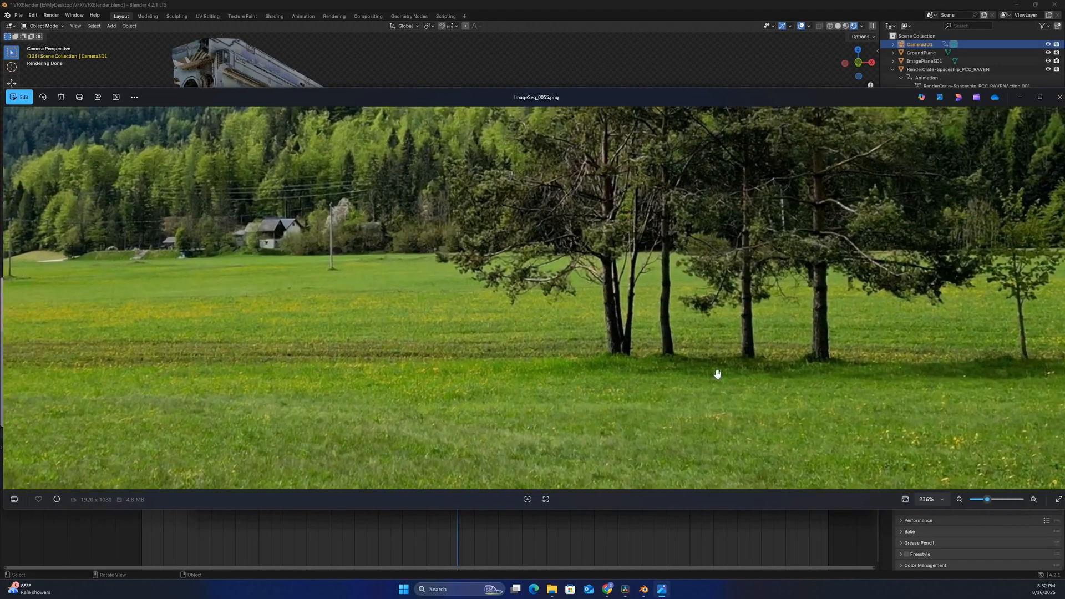
left_click_drag(827, 383, 751, 418)
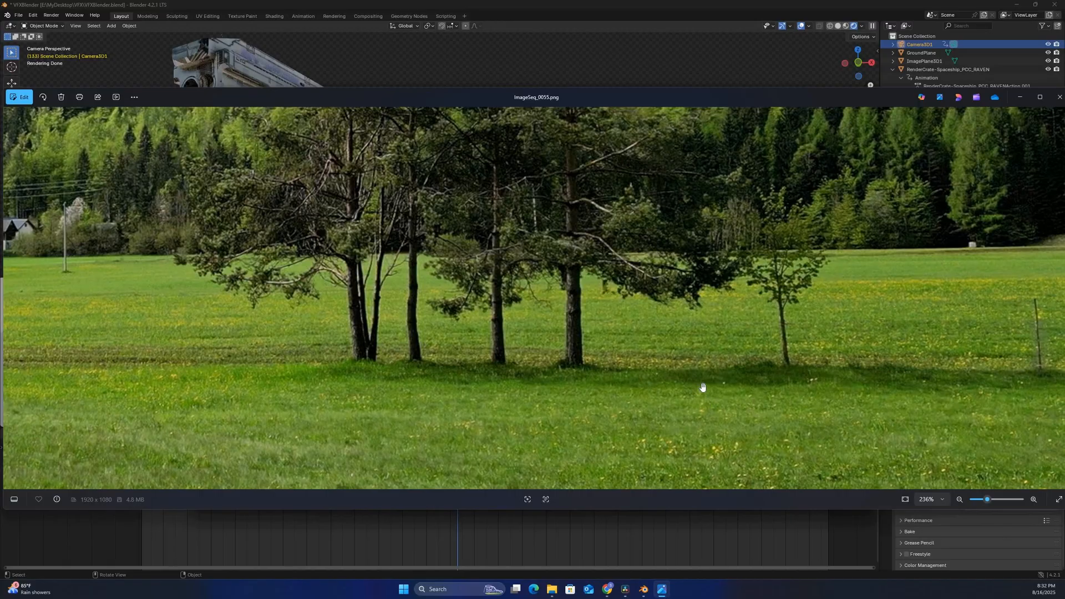
left_click_drag(726, 346, 714, 368)
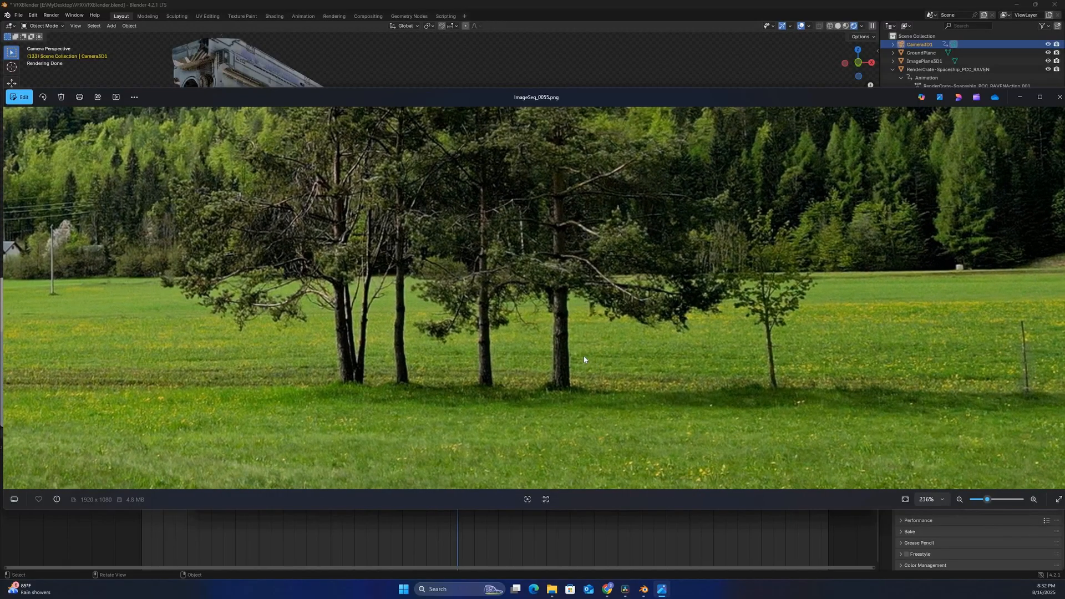
scroll(443, 438, "down", 8)
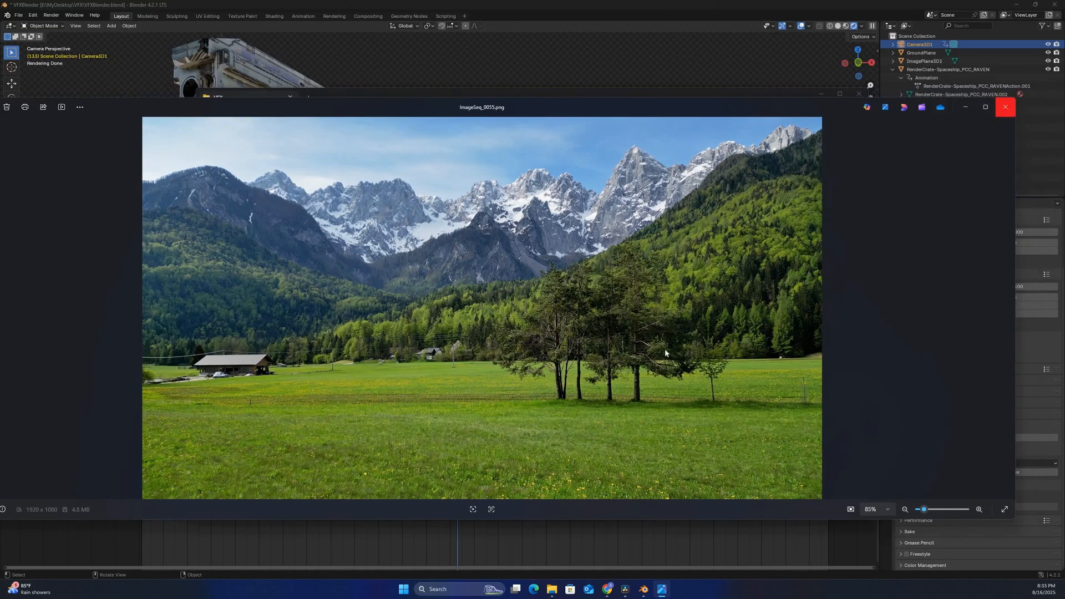
left_click(1005, 103)
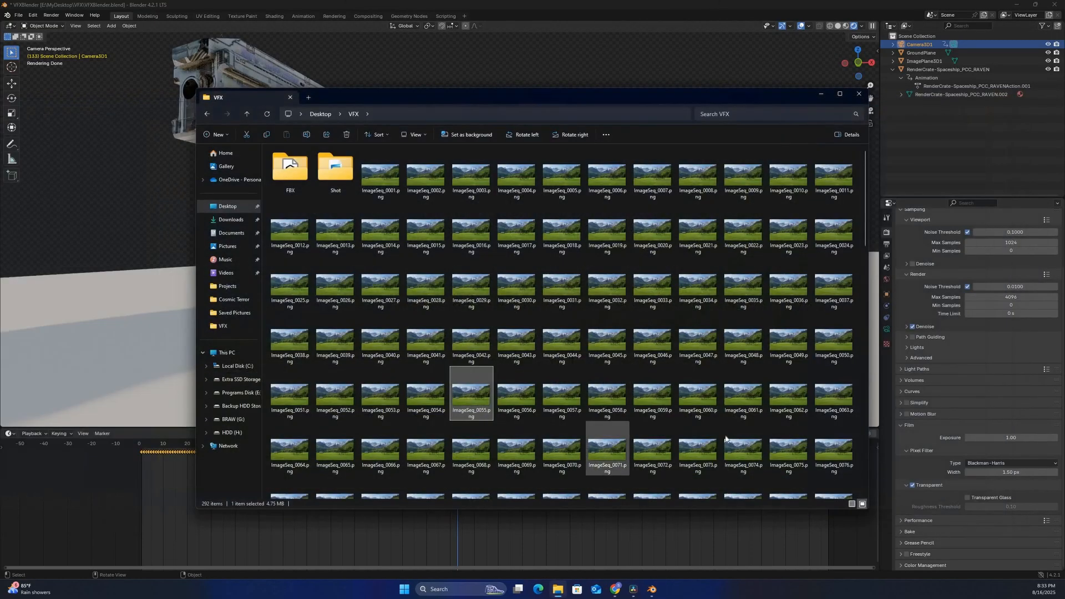
View ImageSeq_0278.png for comparison with the earlier frame, and close the image and the folder window
scroll(561, 420, "down", 15)
double_click(560, 417)
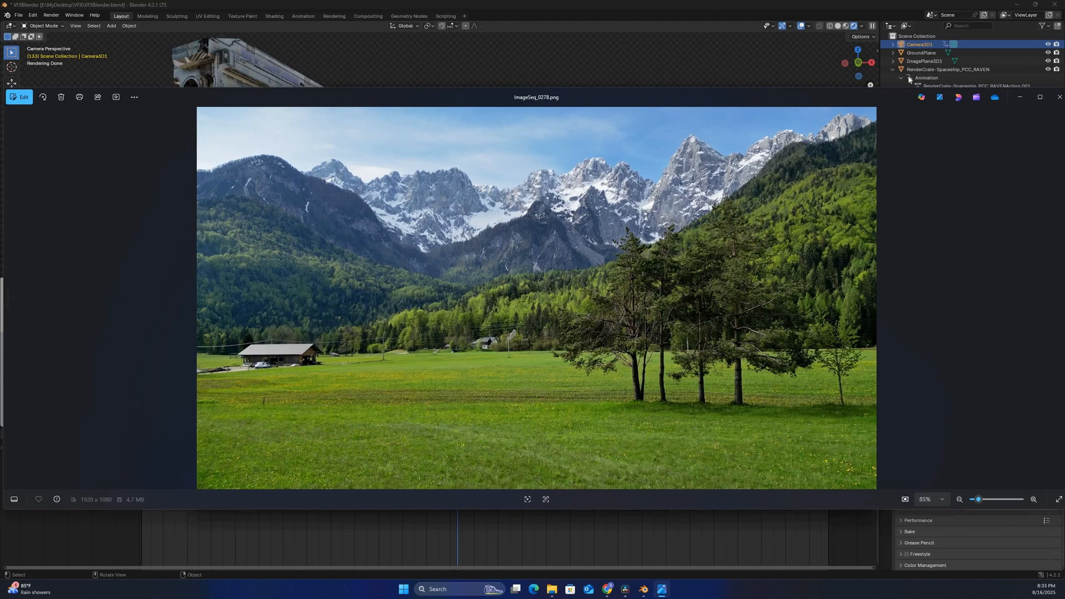
left_click(1058, 98)
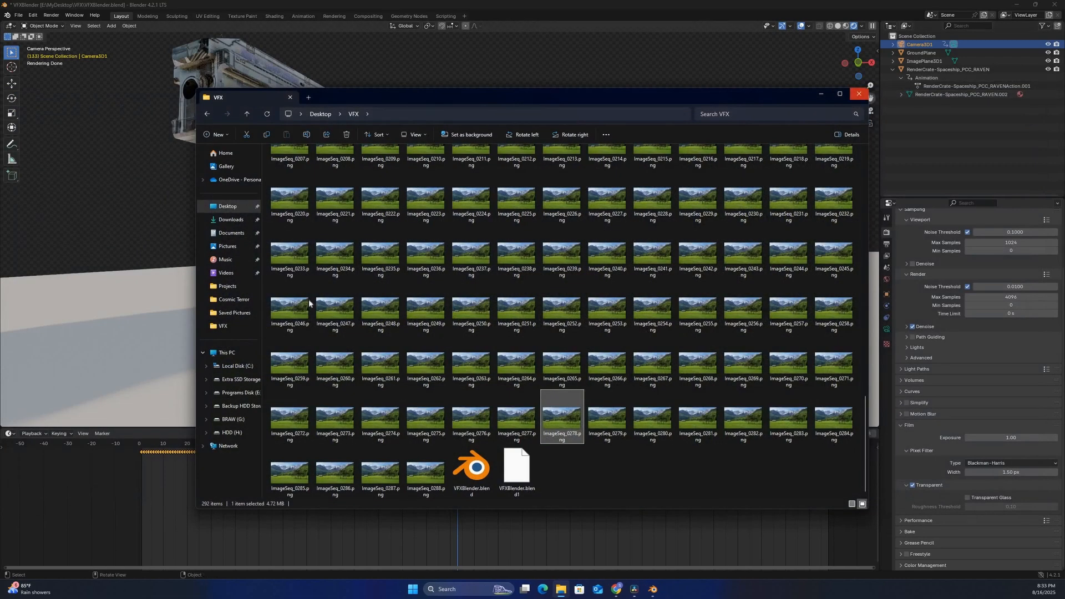
left_click(859, 94)
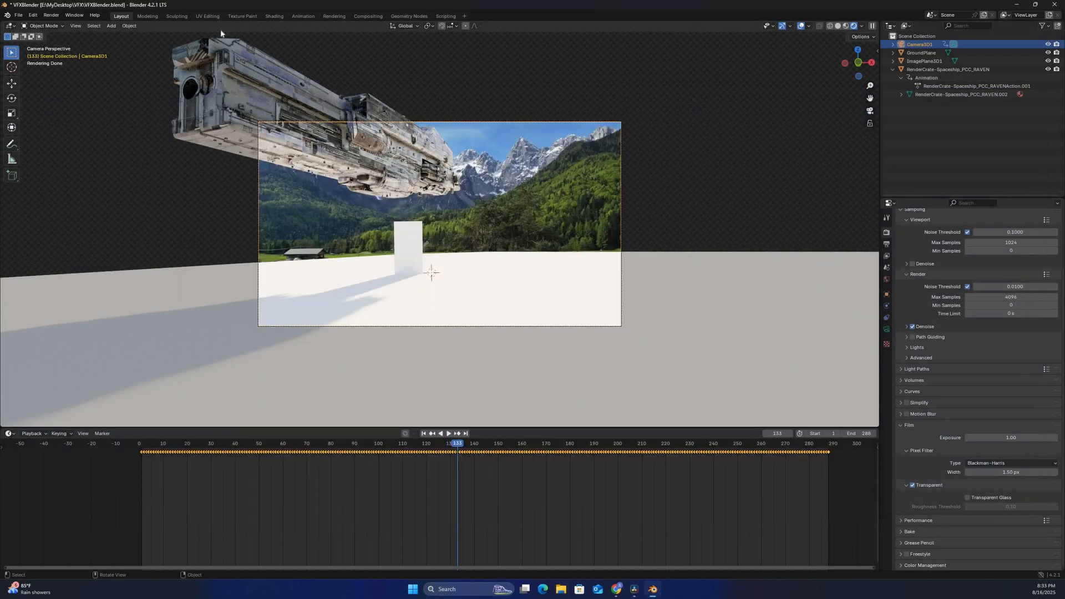
Fine-tune the Sky Texture's sun rotation with a playback check, and set the sun elevation to 90°
left_click(274, 16)
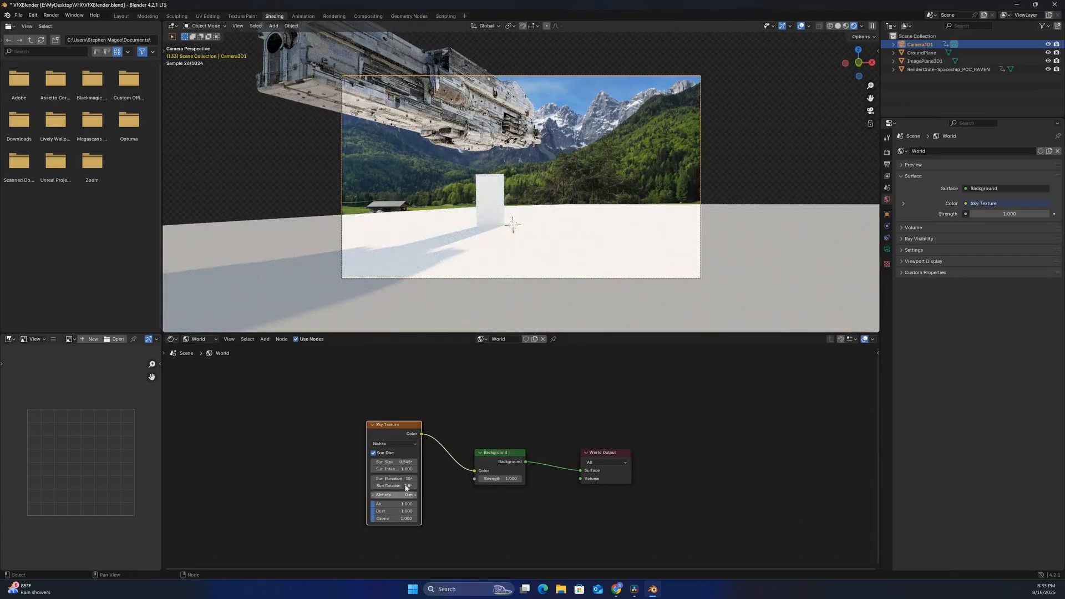
mouse_move(419, 485)
left_mouse_down()
mouse_move(441, 483)
mouse_move(378, 481)
mouse_move(415, 481)
left_mouse_up()
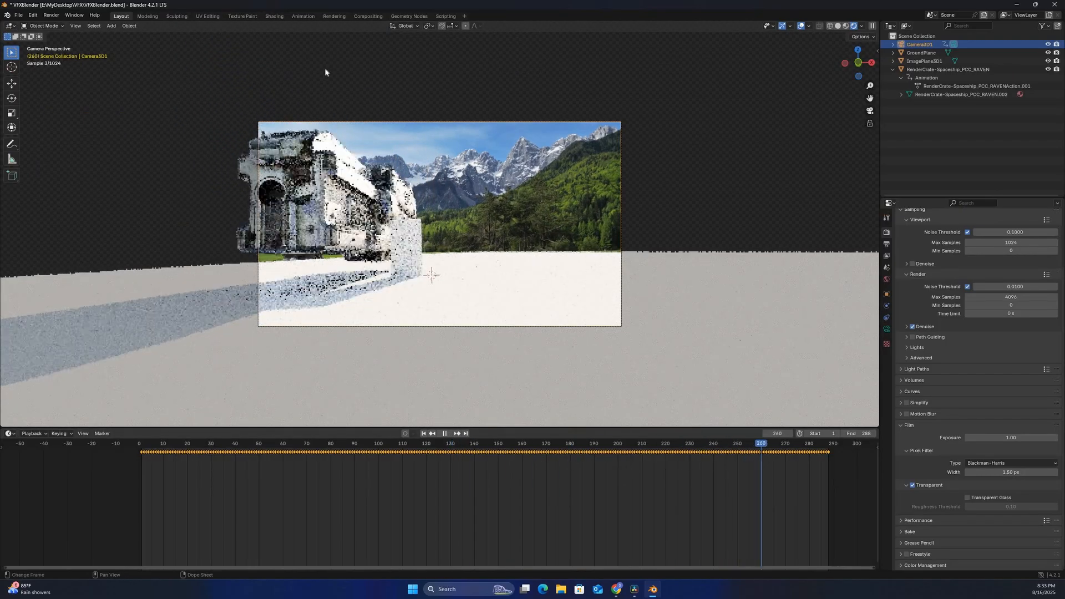
key("space")
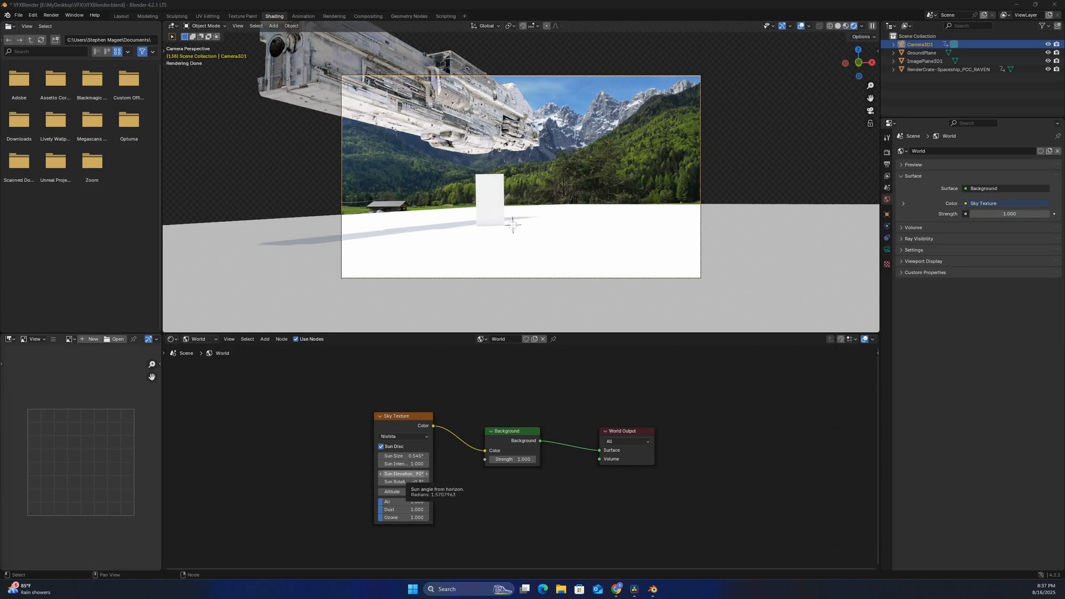
left_click_drag(402, 474, 383, 474)
left_click_drag(403, 474, 410, 473)
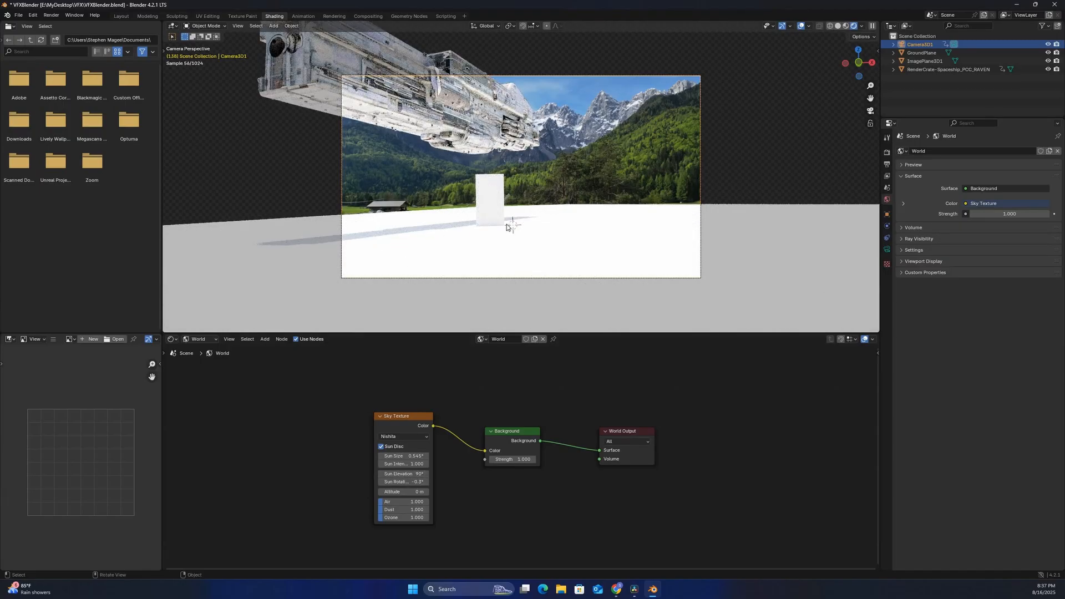
Delete the ImagePlane3D1 object in solid shading and return the viewport to rendered shading
left_click(838, 26)
left_click(495, 195)
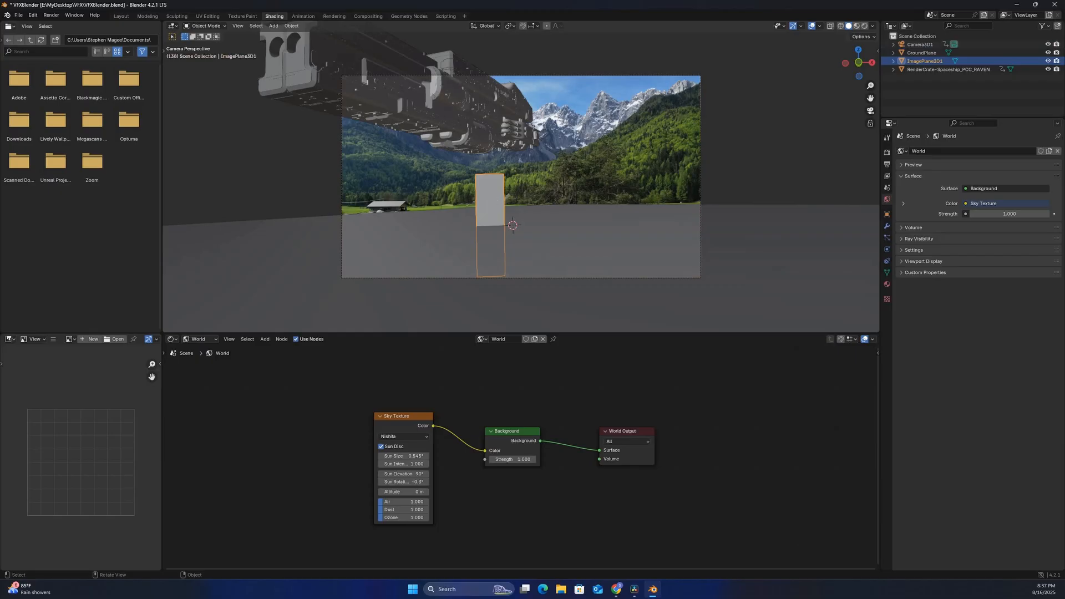
key("Delete")
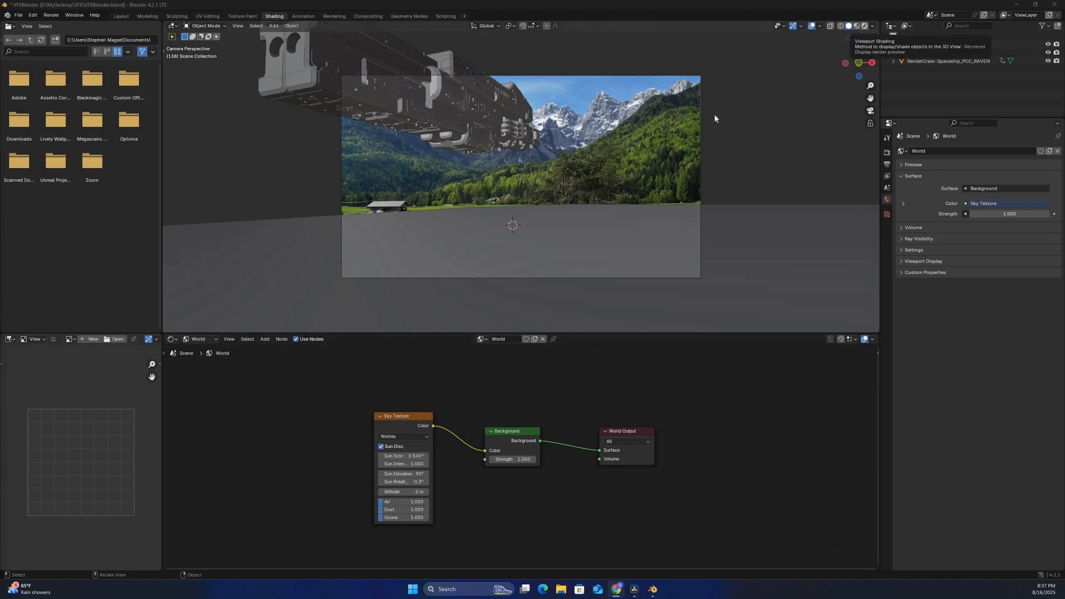
left_click(864, 27)
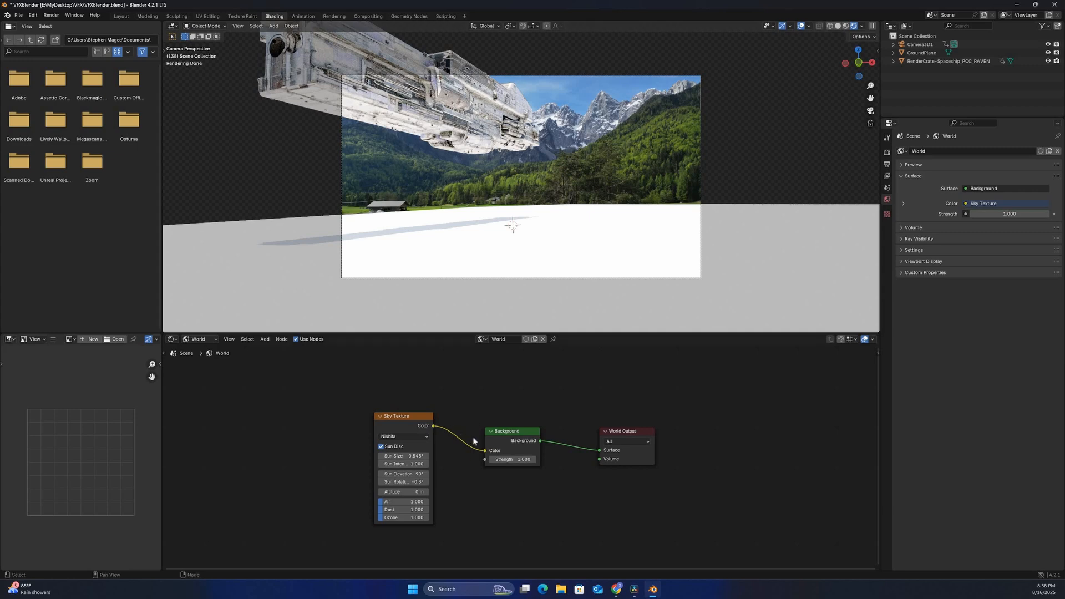
Set the world Background node's strength to 0.1
left_click(523, 459)
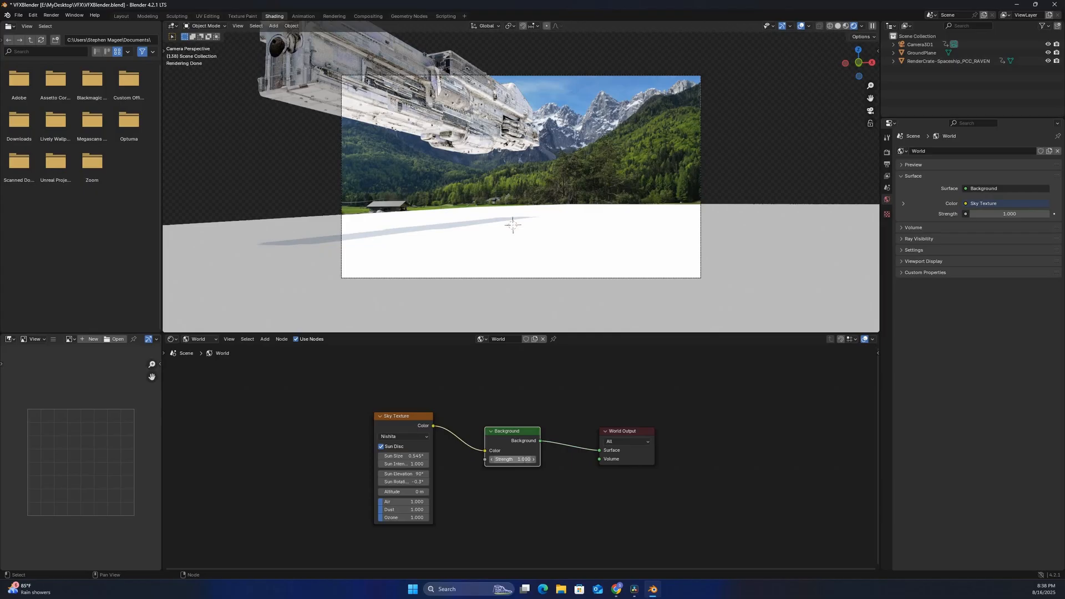
left_click(523, 459)
type("0.1")
key("Return")
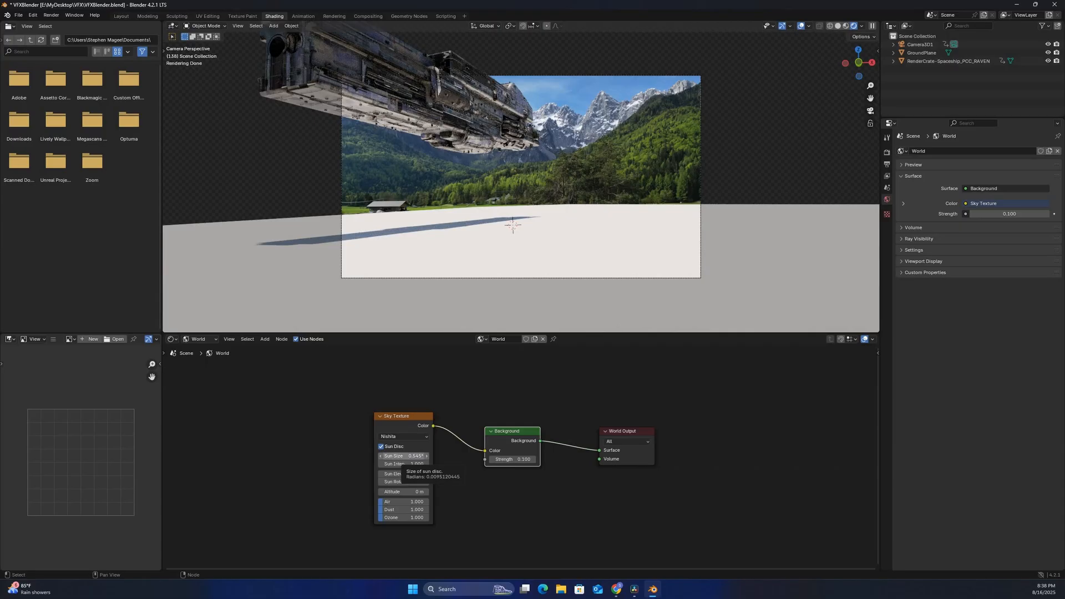
Try out sun disc sizes on the Sky Texture and set the sun size to 5°
key("BackSpace")
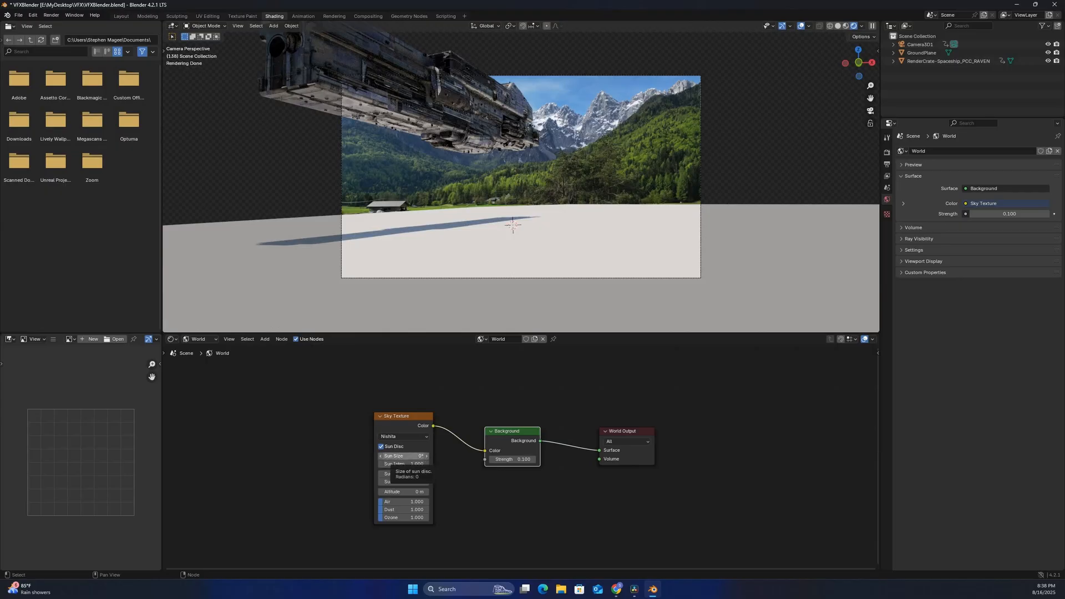
left_click_drag(395, 456, 401, 457)
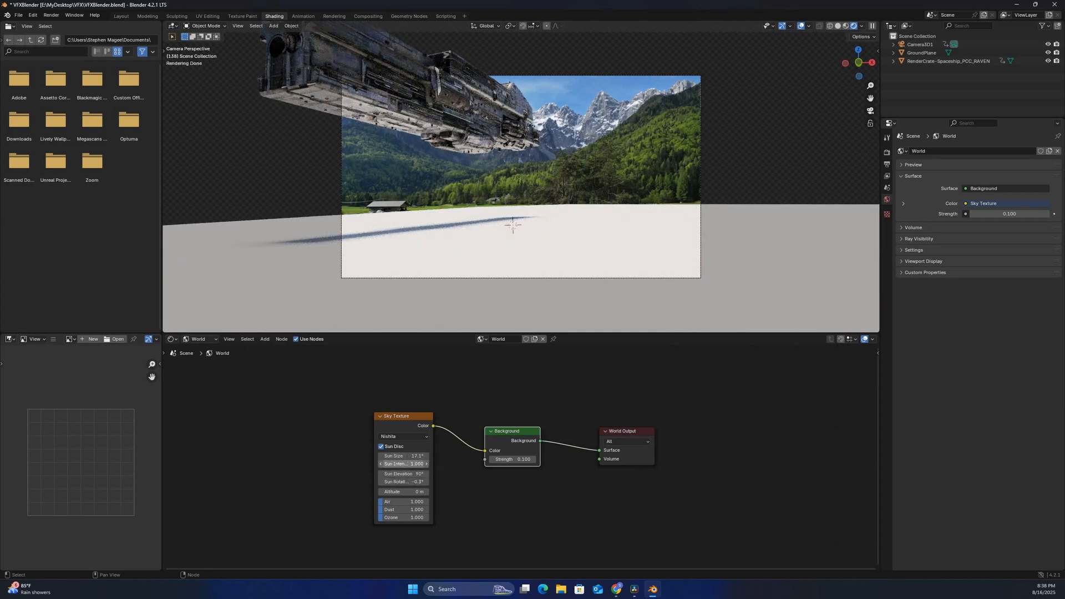
left_click(402, 456)
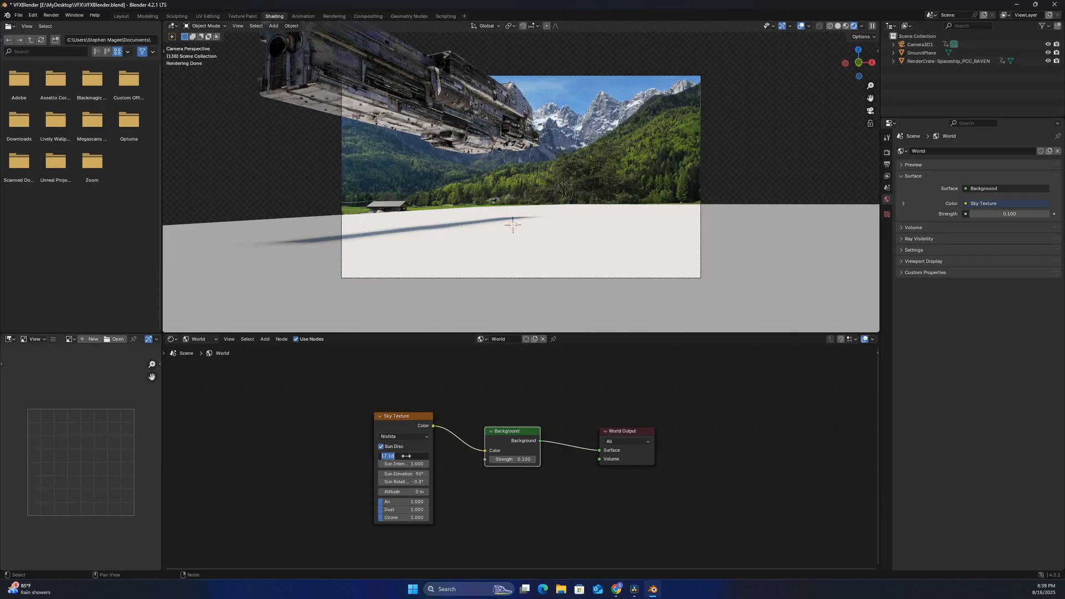
type("5")
key("Return")
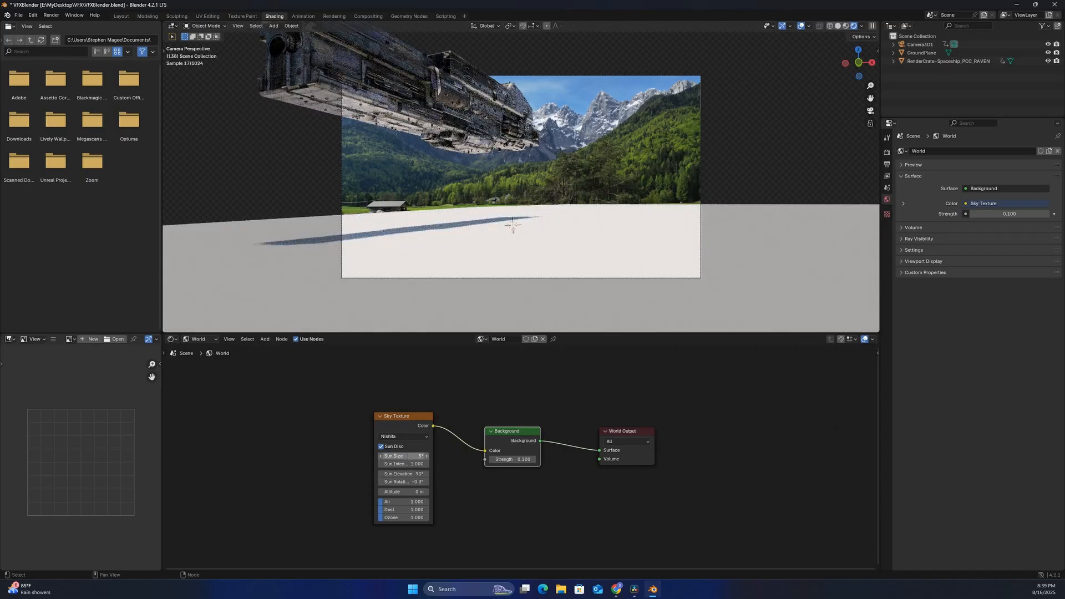
Set the Sky Texture's sun size to 10°, try its Air value at 0, and settle Air at about 0.92
left_click(402, 456)
type("10")
key("Return")
left_click(462, 490)
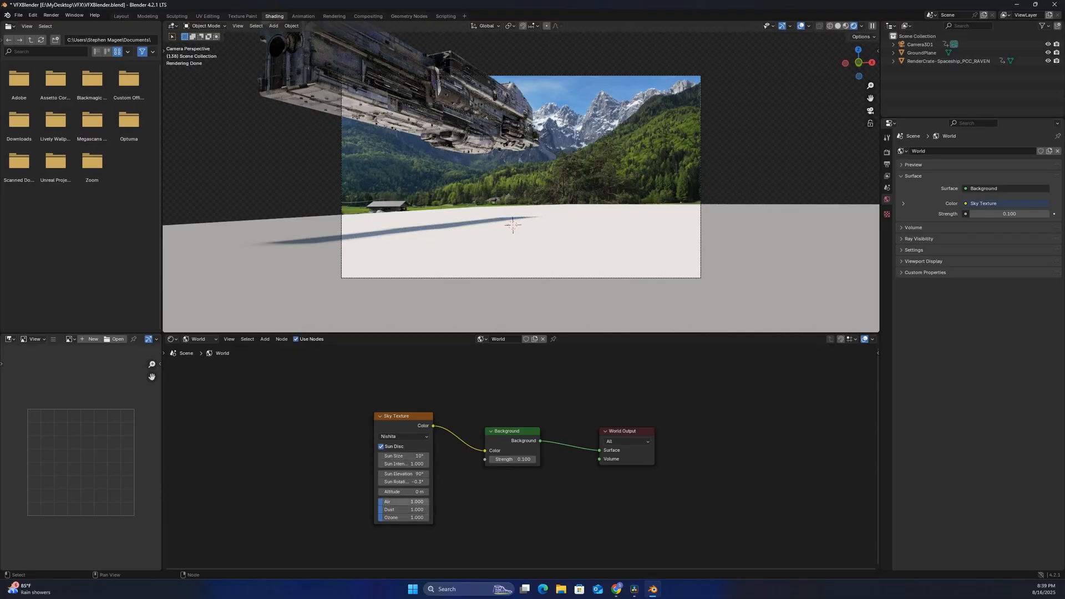
left_click_drag(399, 501, 377, 501)
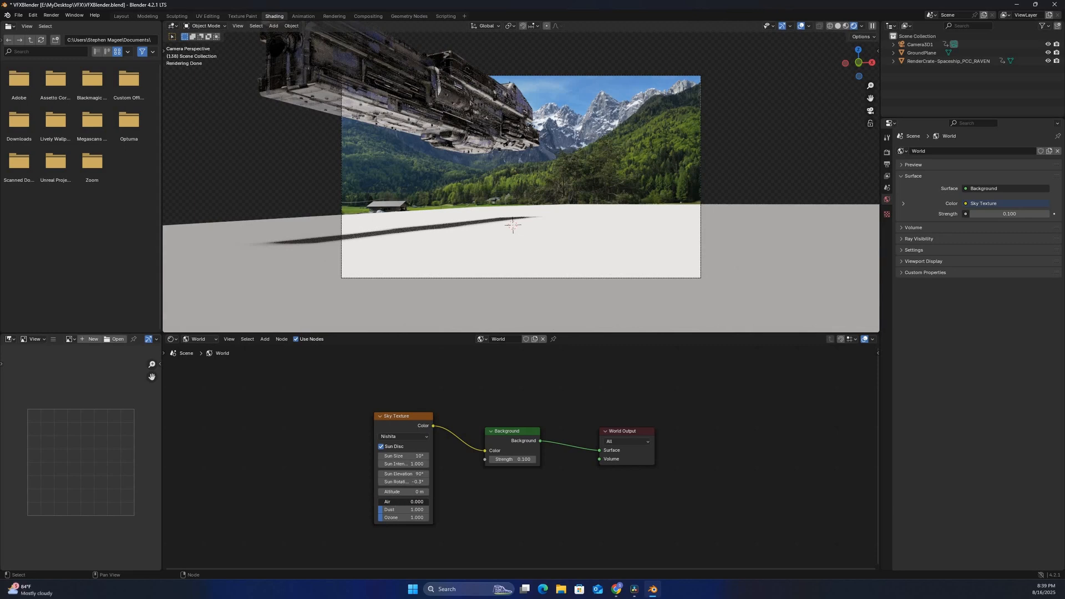
left_click_drag(396, 502, 395, 501)
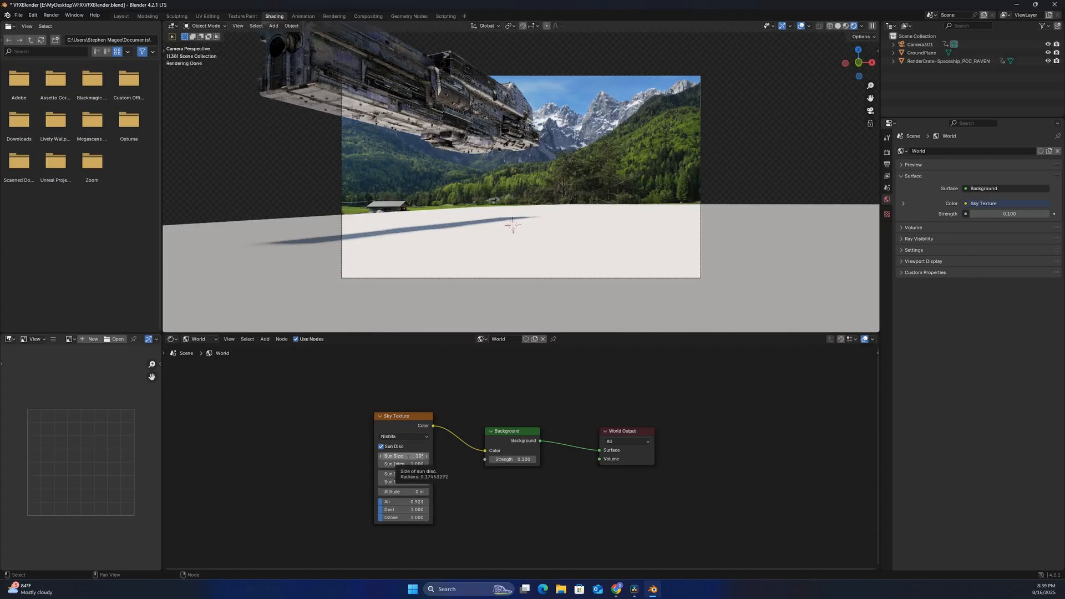
Try a sun size of 20° on the Sky Texture
left_click(408, 456)
type("20")
key("Return")
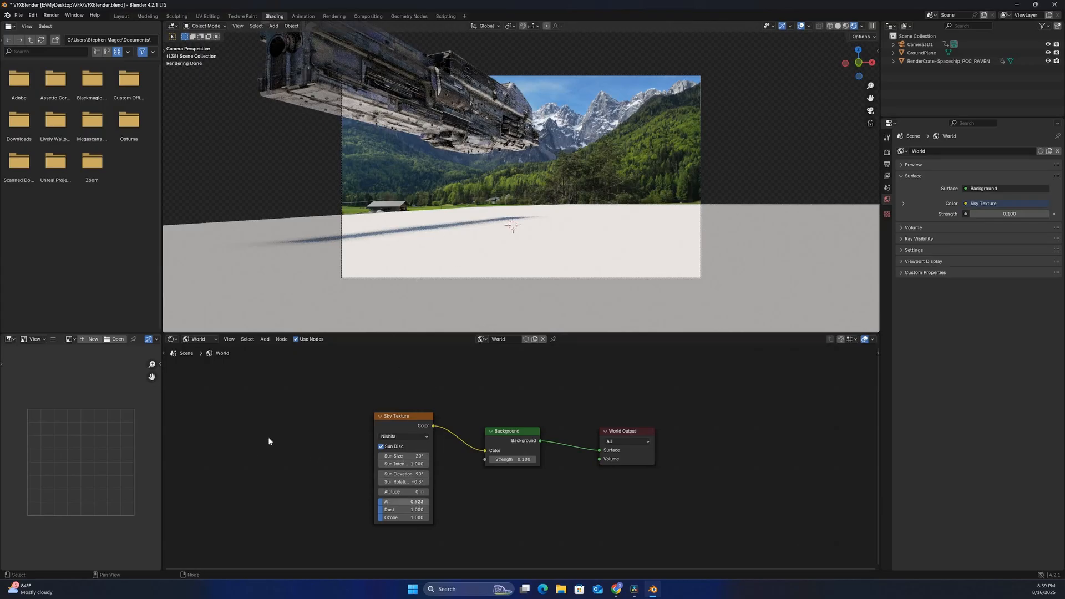
Make the GroundPlane object a shadow catcher in its visibility settings
left_click(735, 291)
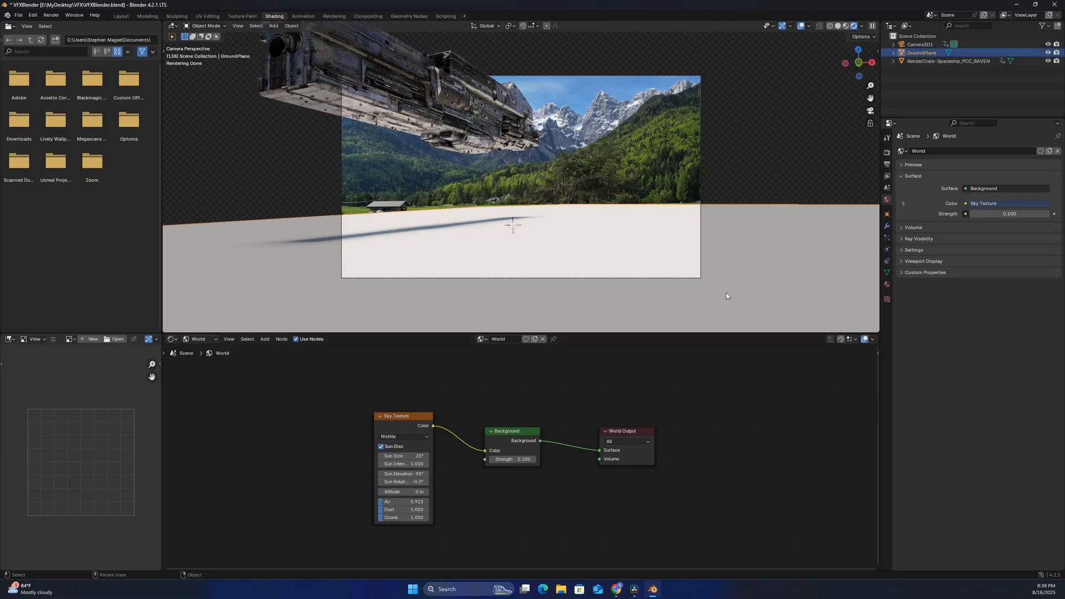
left_click(887, 215)
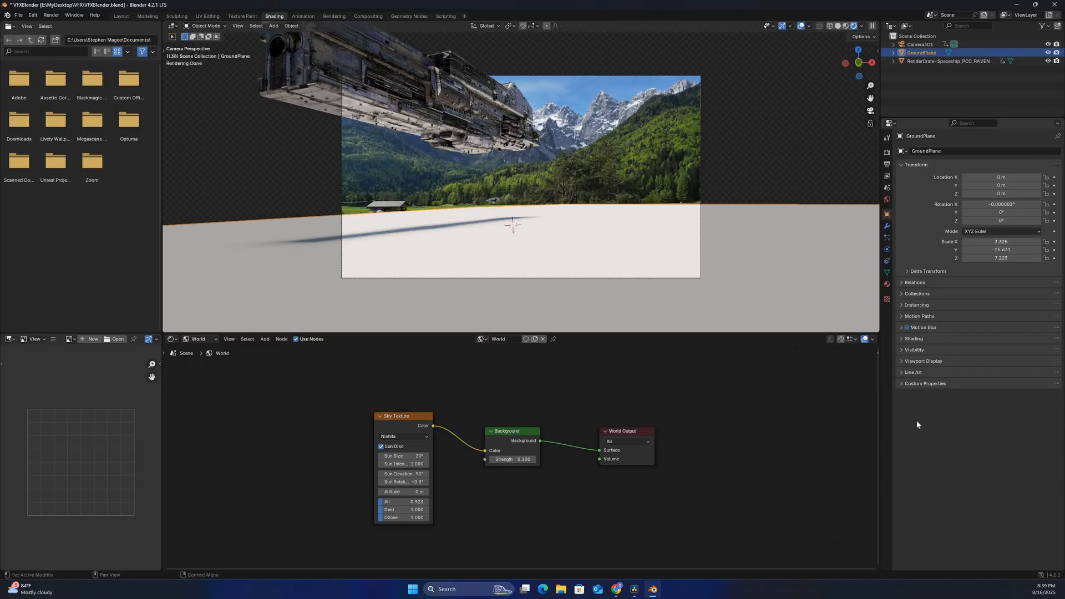
left_click(914, 350)
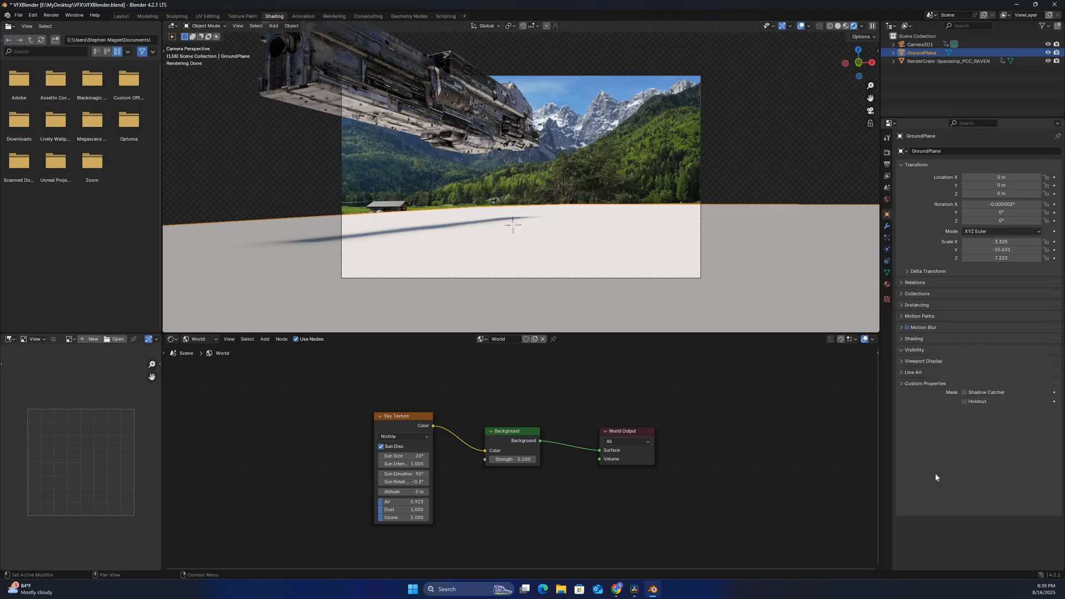
left_click(965, 393)
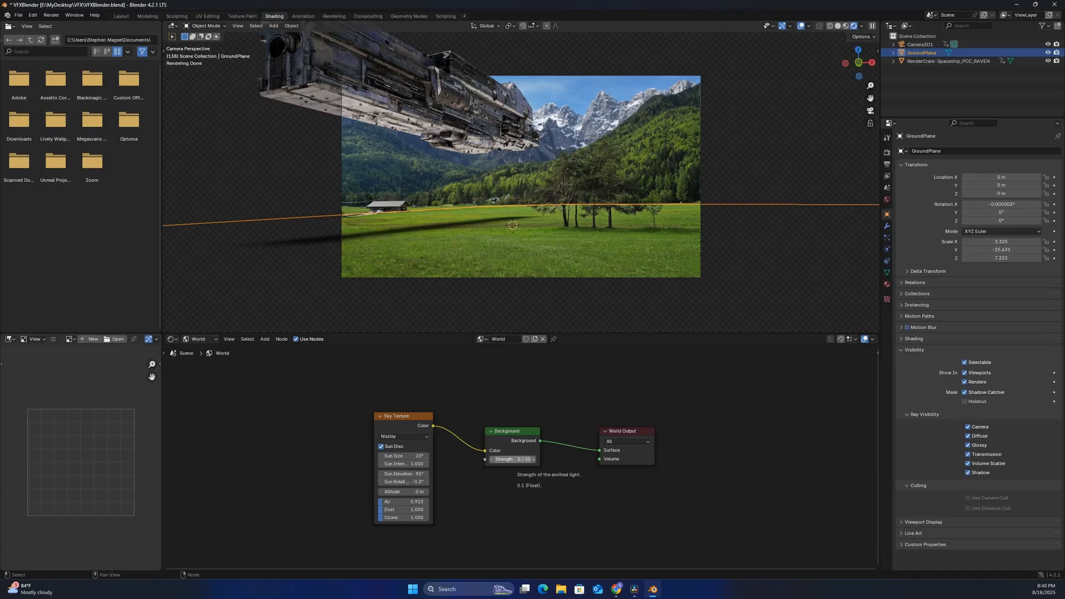
Set the world Background strength to 0.05 and the Sky Texture's sun size to 25°
left_click(524, 459)
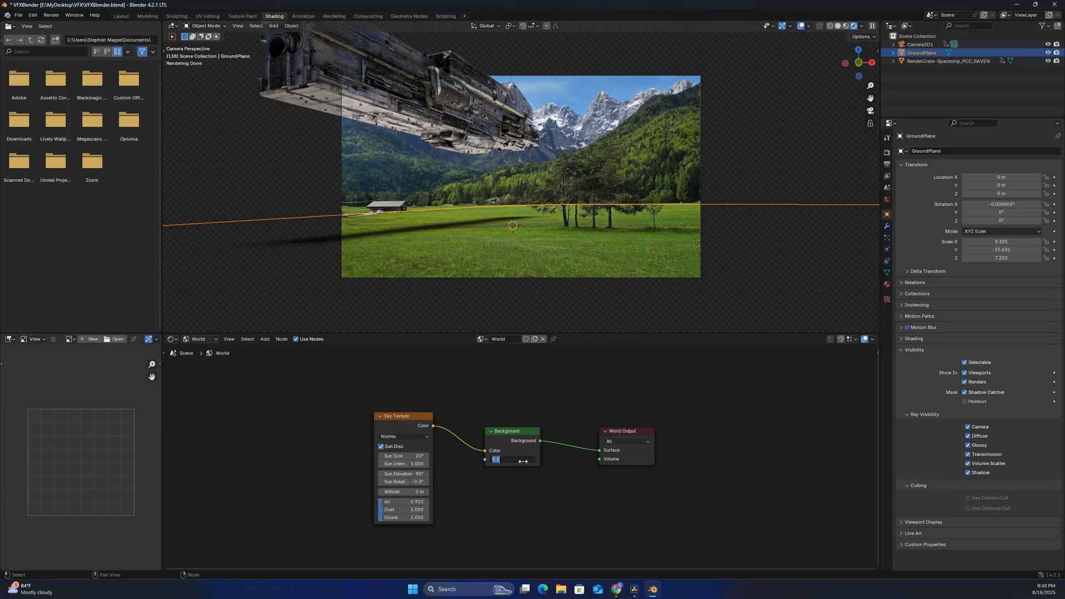
type("0.05")
key("Return")
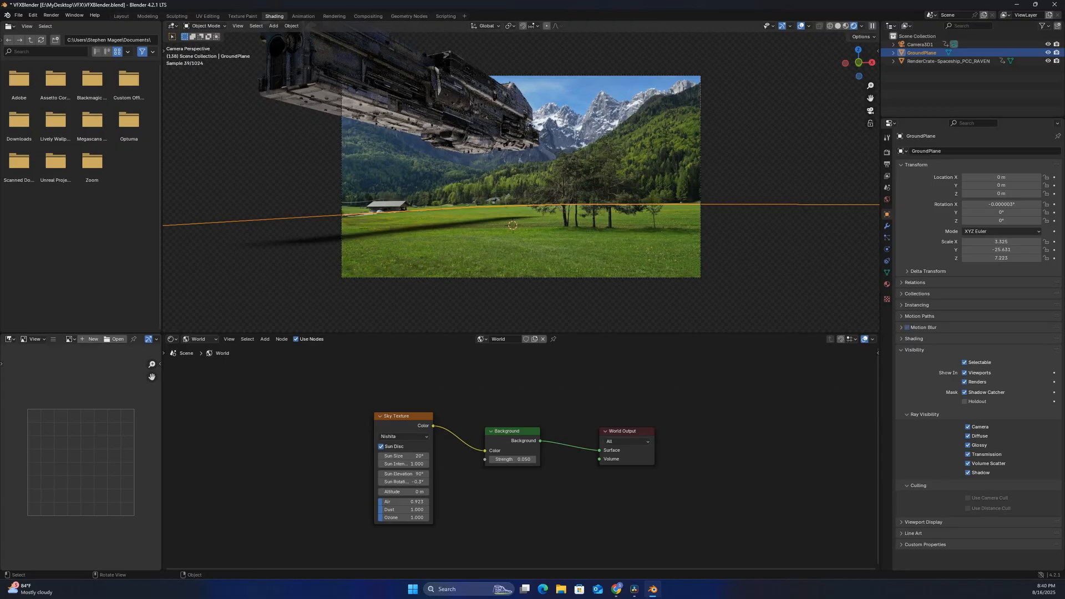
left_click(404, 456)
type("25")
key("Return")
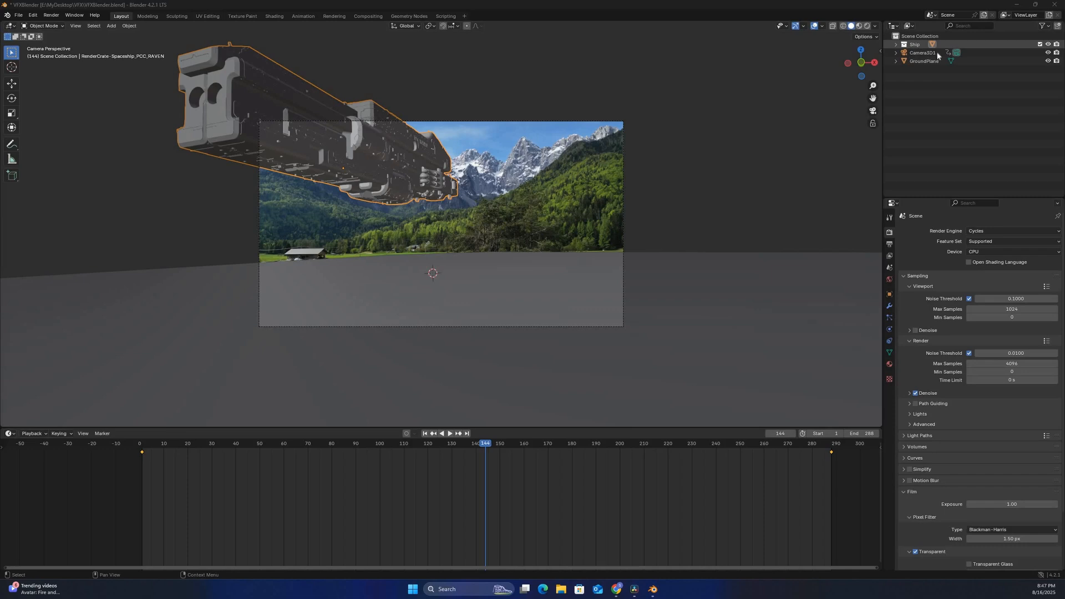
Rename the GroundPlane object as Shadows
key("period")
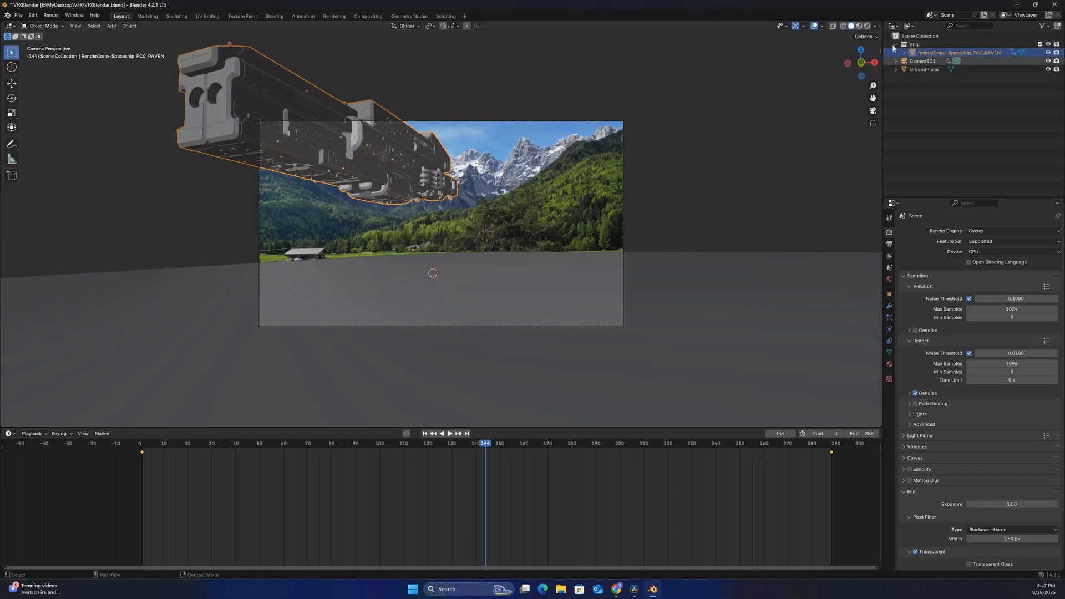
left_click(910, 45)
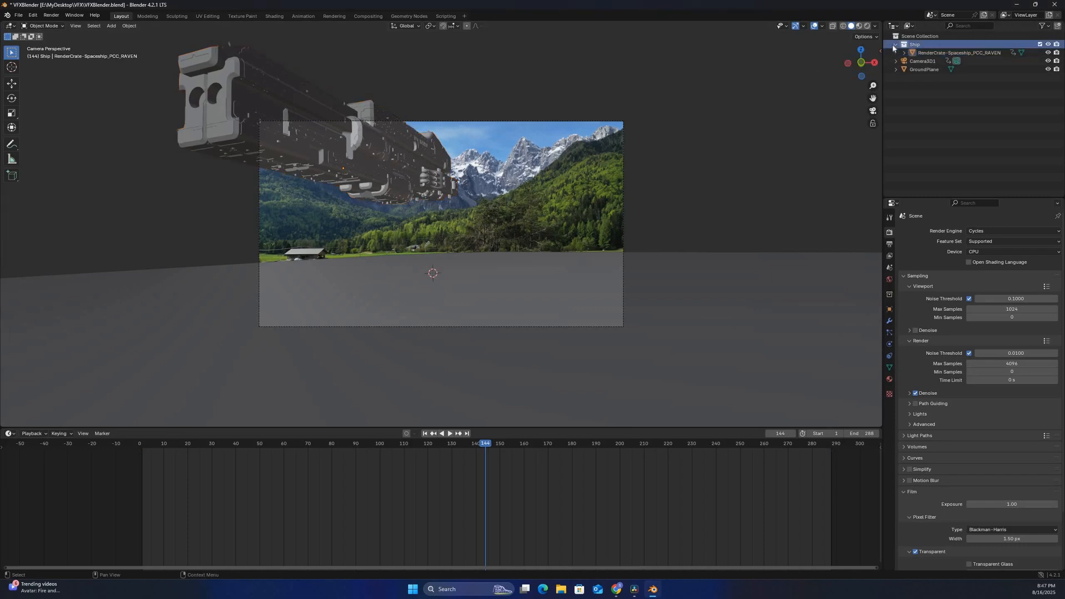
left_click(921, 72)
right_click(921, 73)
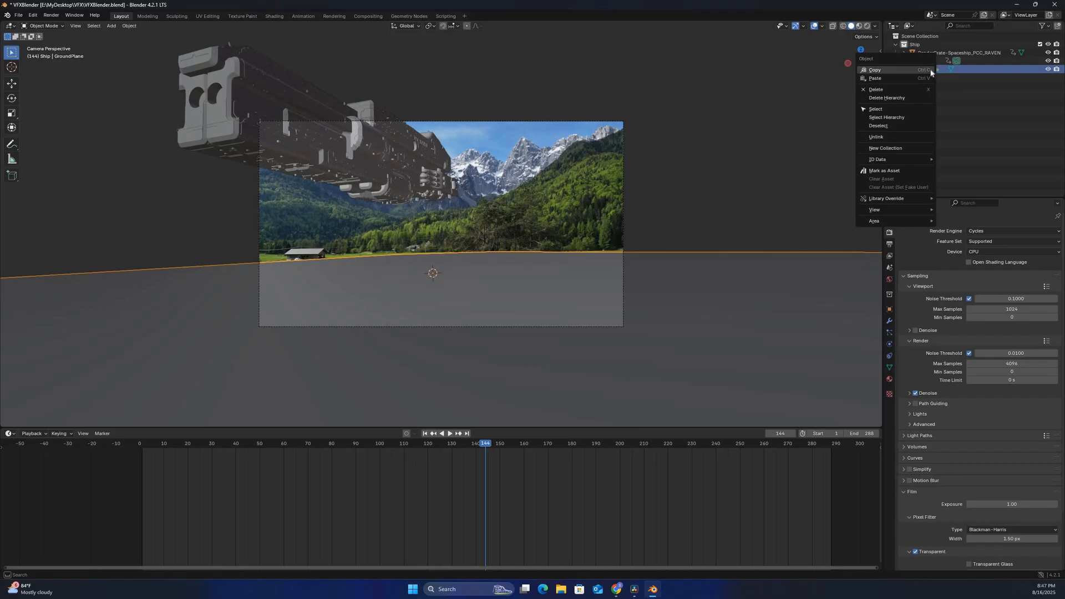
double_click(924, 69)
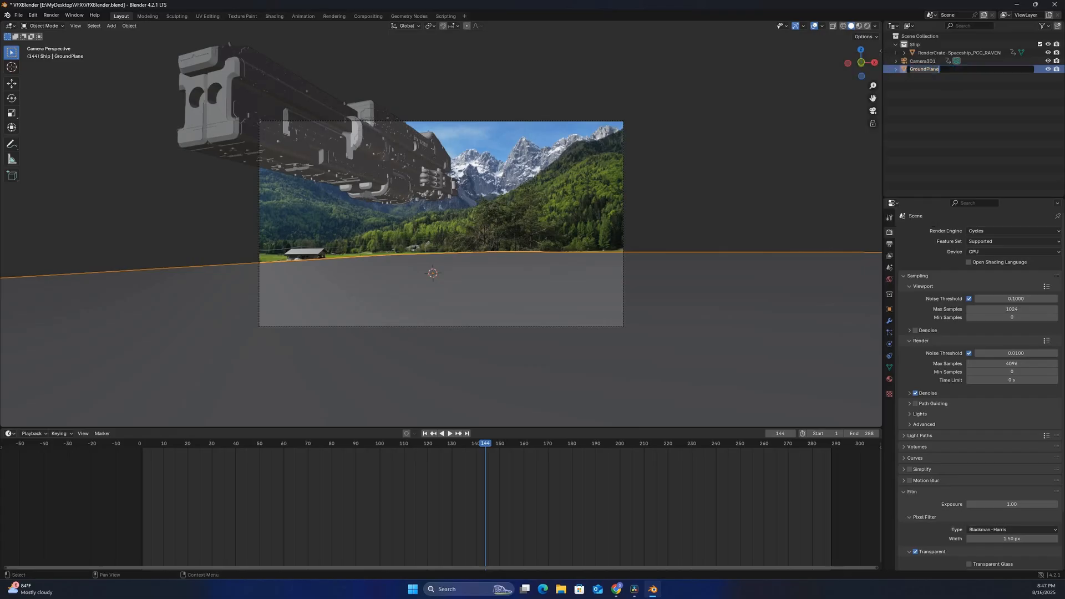
type("Shadows")
key("Return")
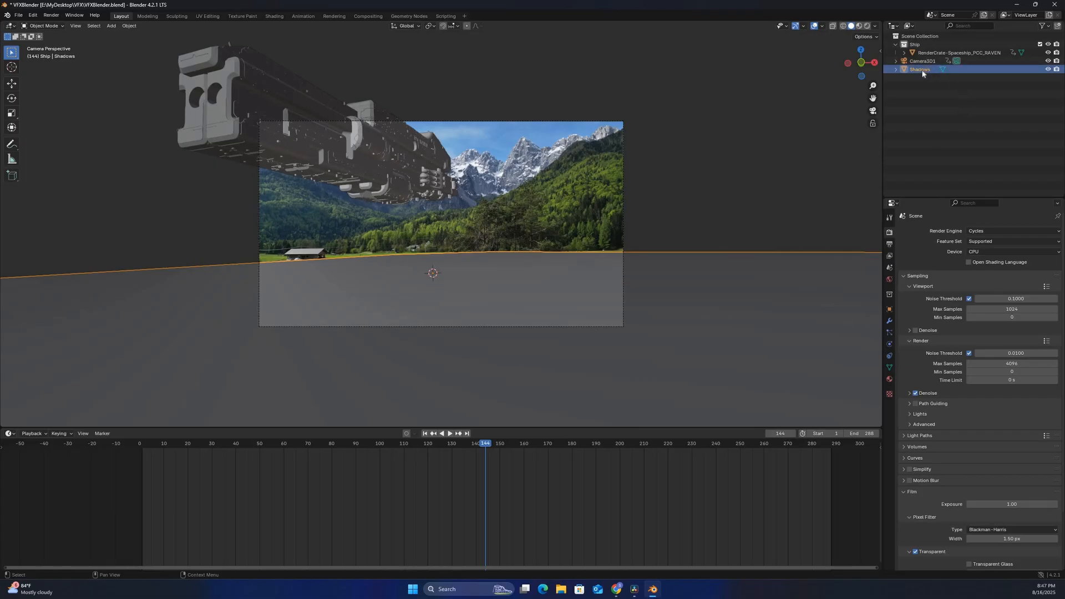
Move the Shadows plane into a new collection named Shadows
key("m")
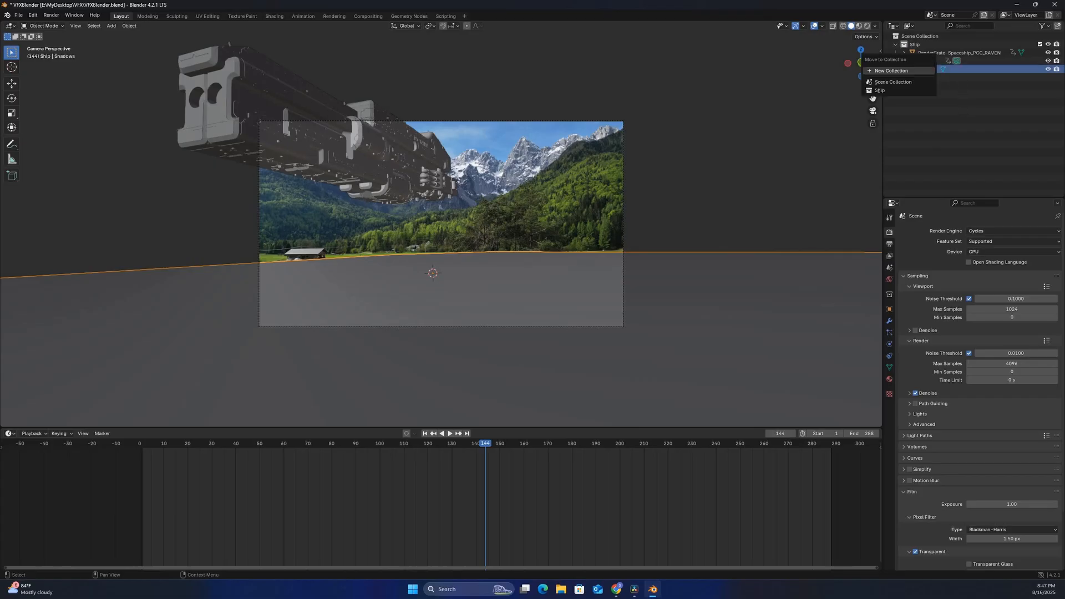
left_click(909, 71)
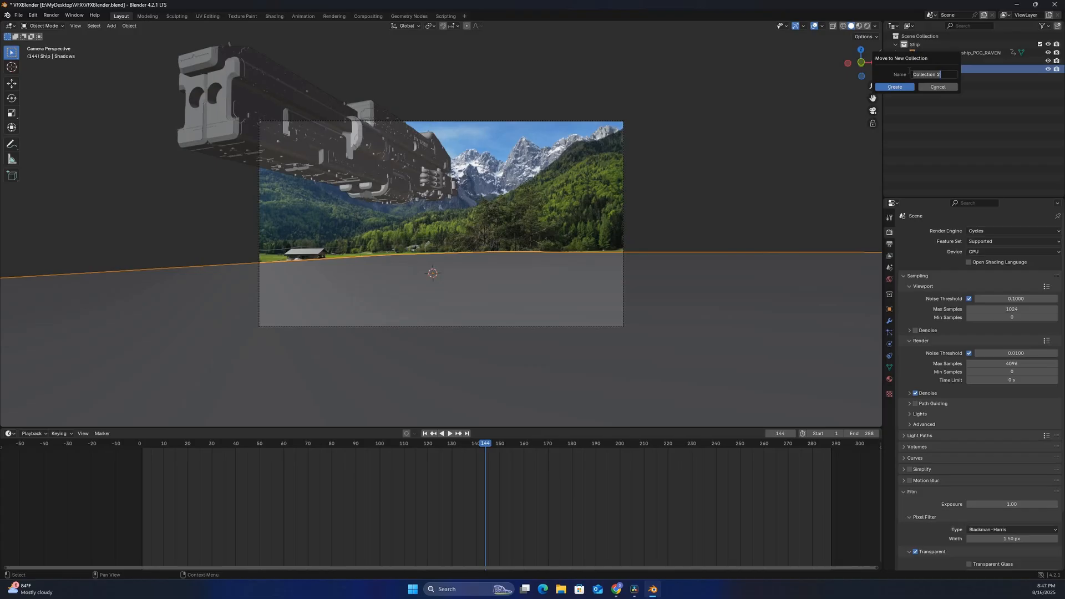
type("Shadows")
key("Return")
left_click(895, 61)
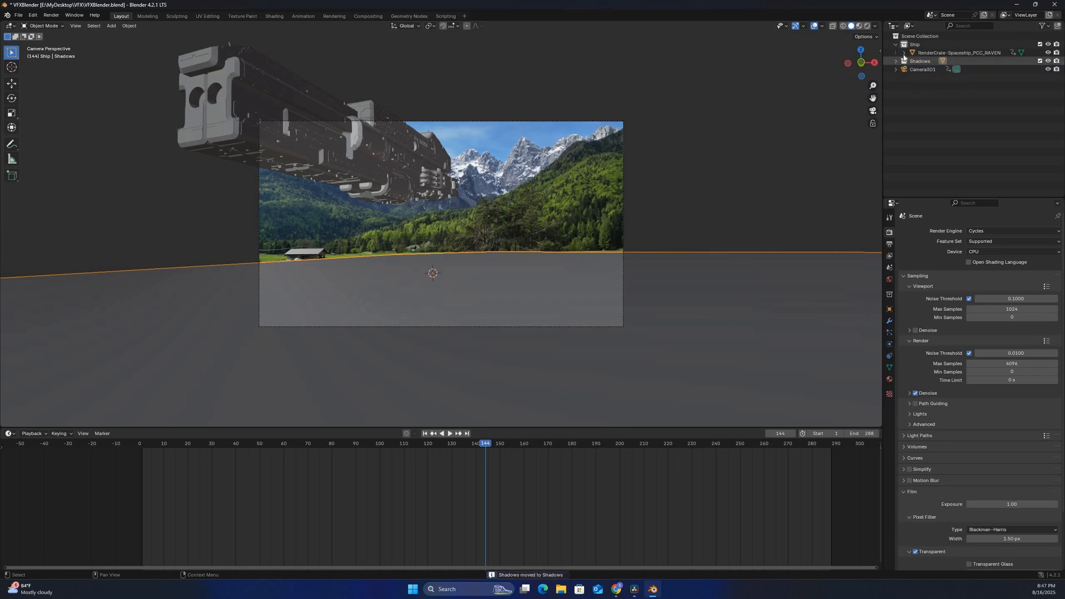
Expand the Ship and Shadows collections and check which object each one contains
left_click(895, 44)
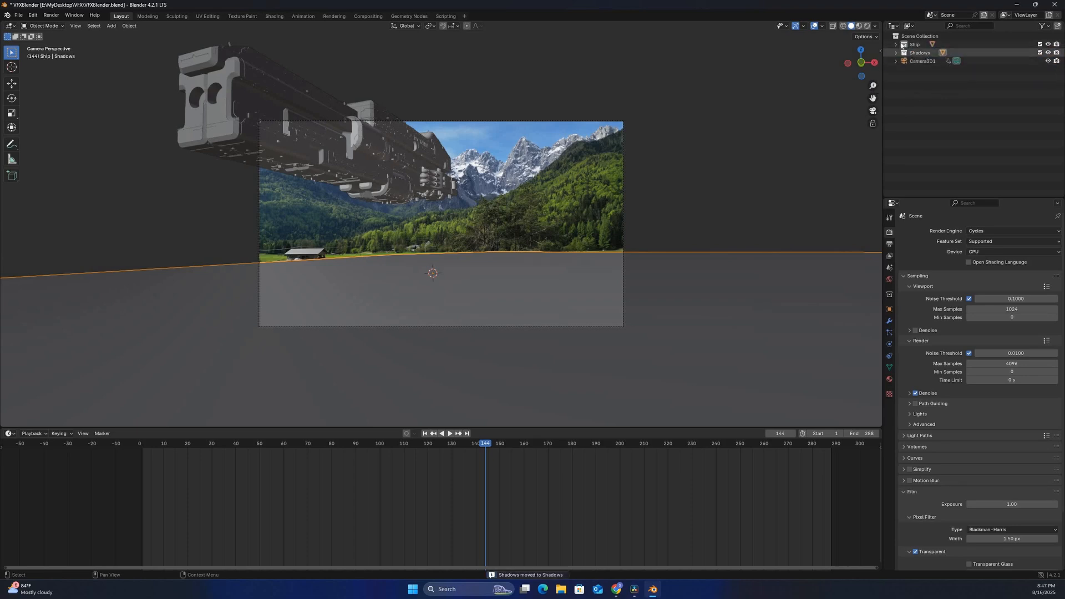
left_click(895, 53)
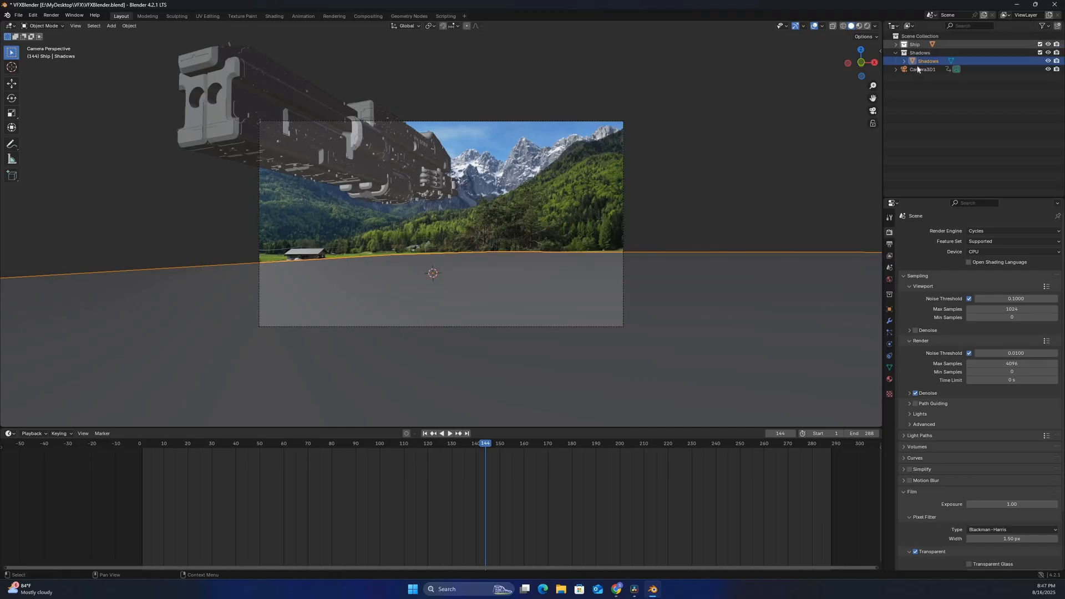
left_click(895, 44)
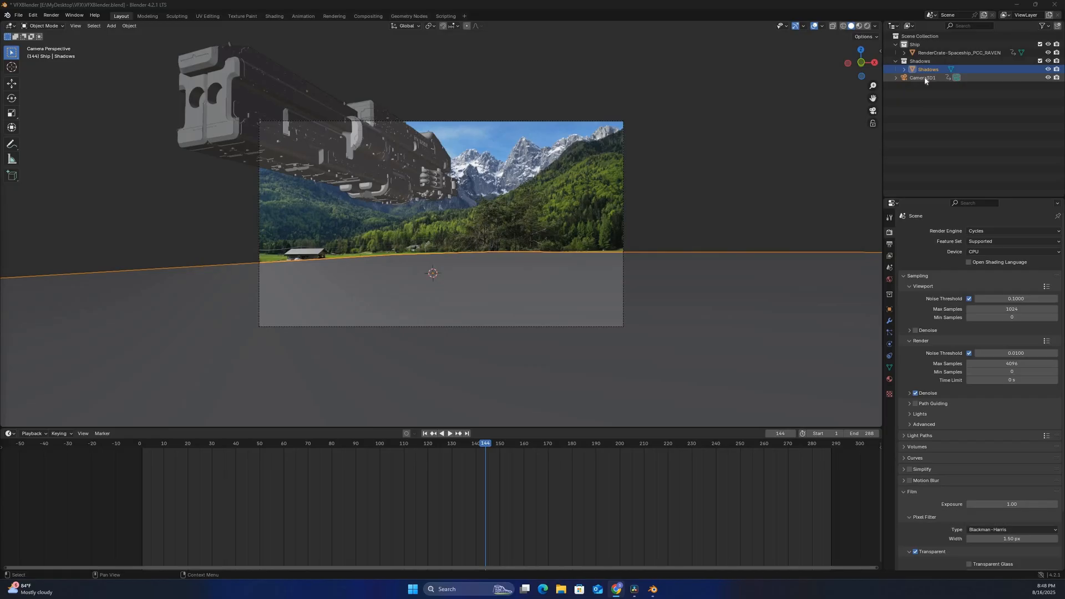
left_click(932, 54)
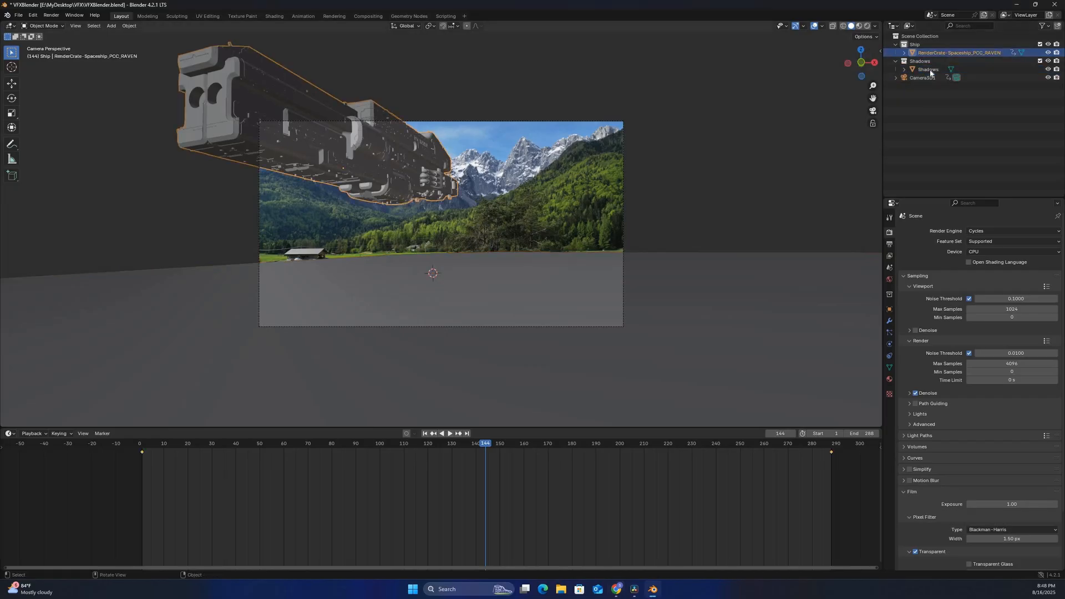
left_click(929, 70)
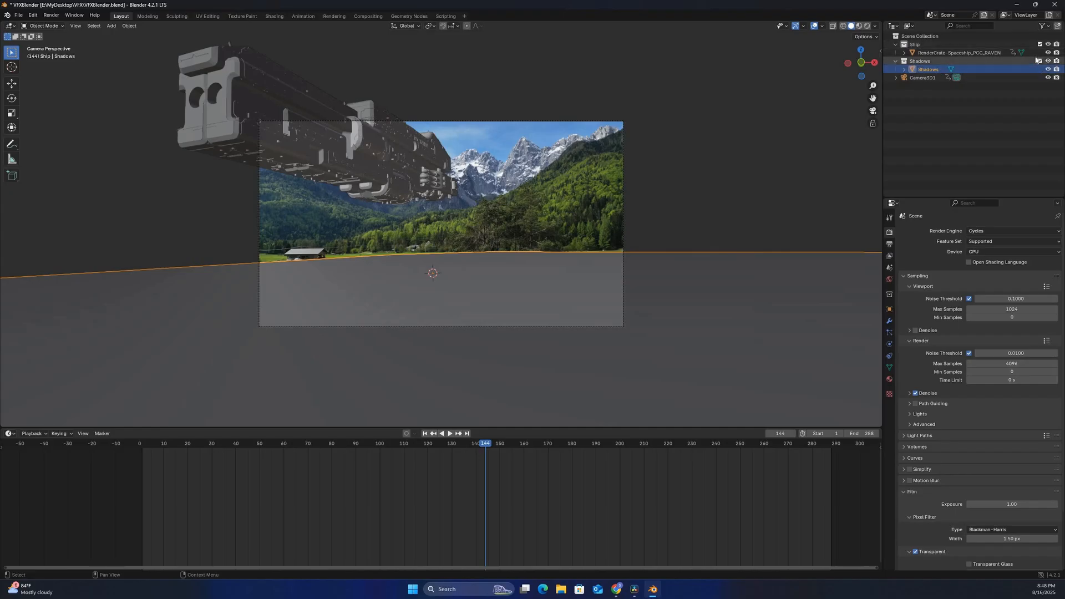
Show the Indirect Only toggle in the Outliner and enable it for the Shadows collection
left_click(1047, 28)
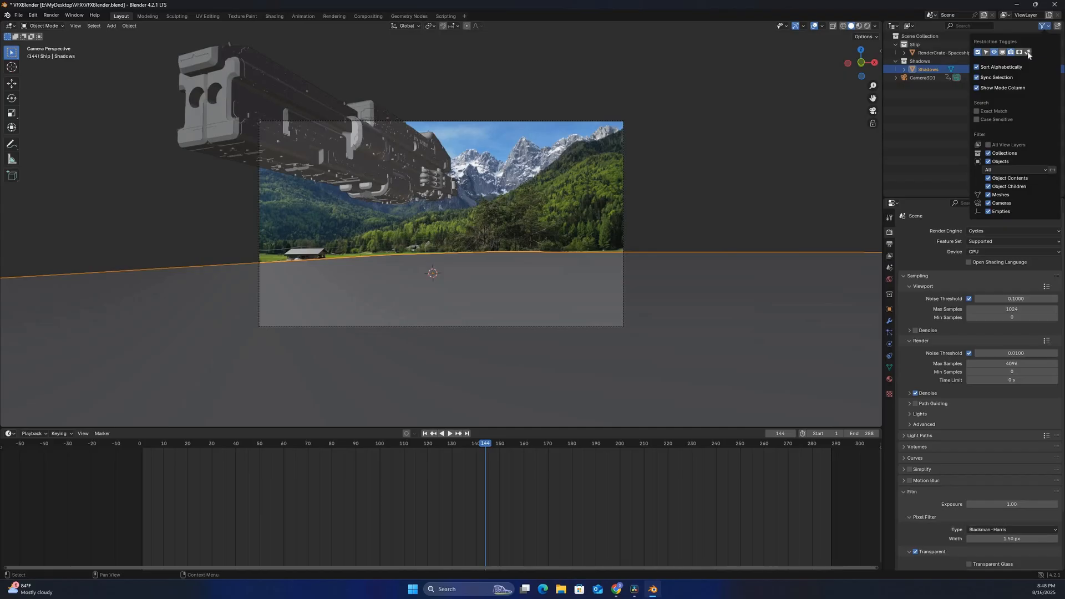
left_click(1028, 54)
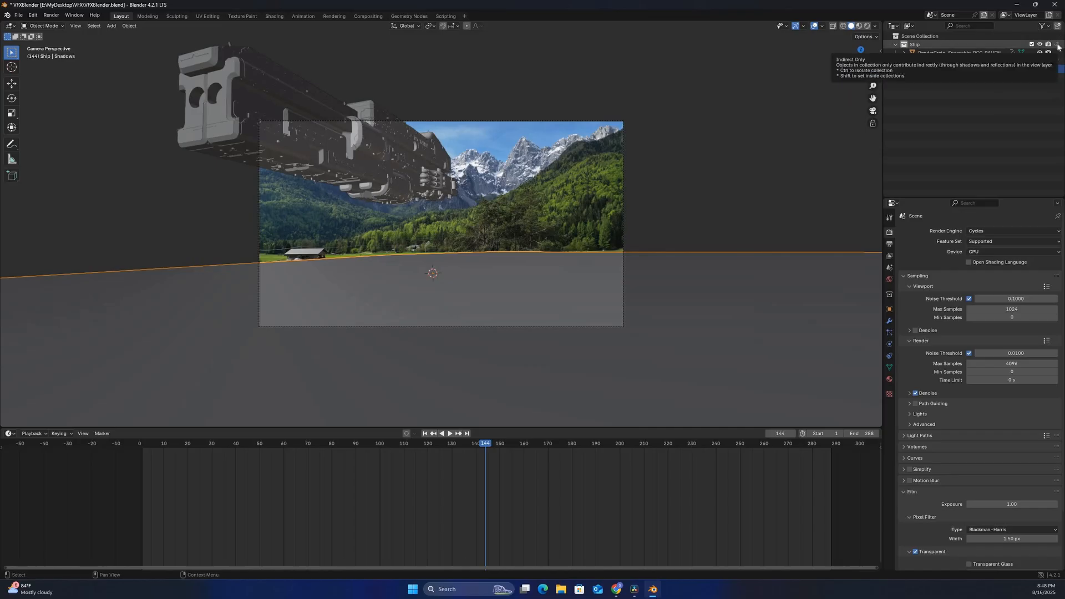
left_click(923, 46)
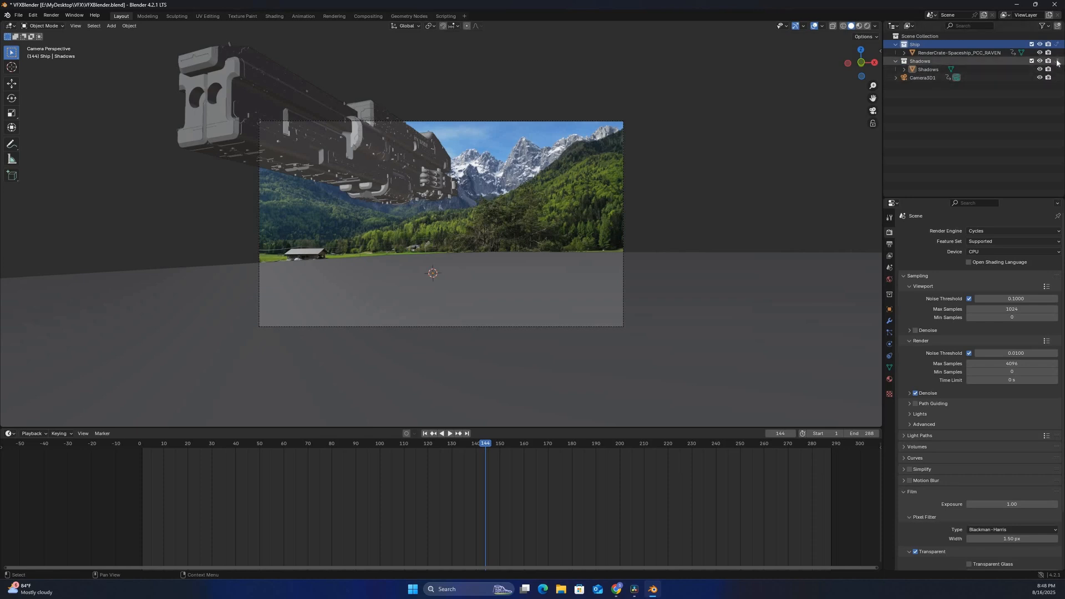
left_click(1057, 61)
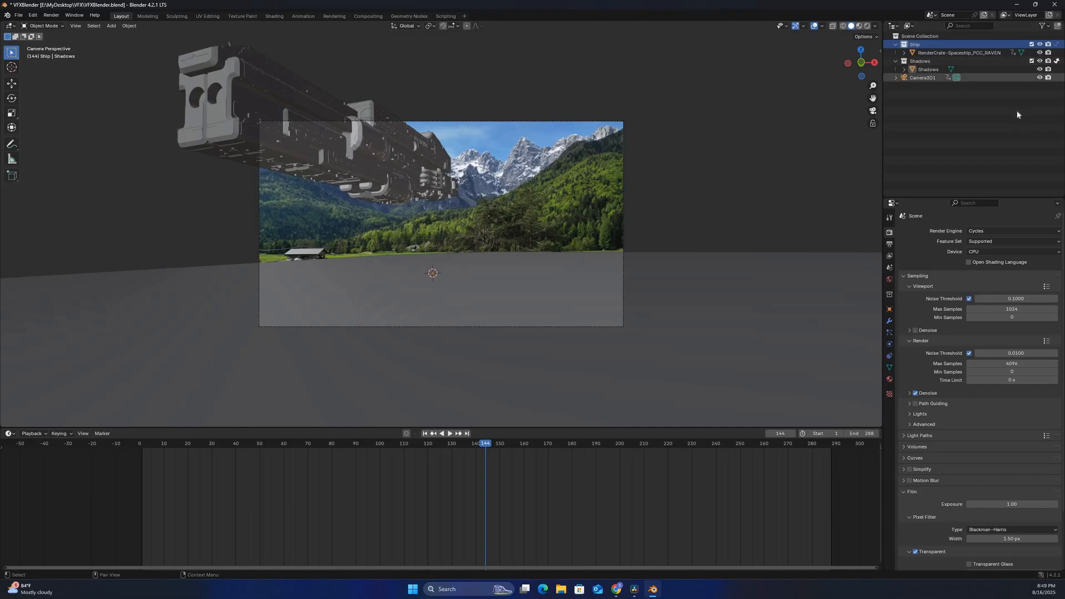
Switch the viewport to rendered shading and compare the ship's lighting with the Shadows collection excluded and included
left_click(869, 26)
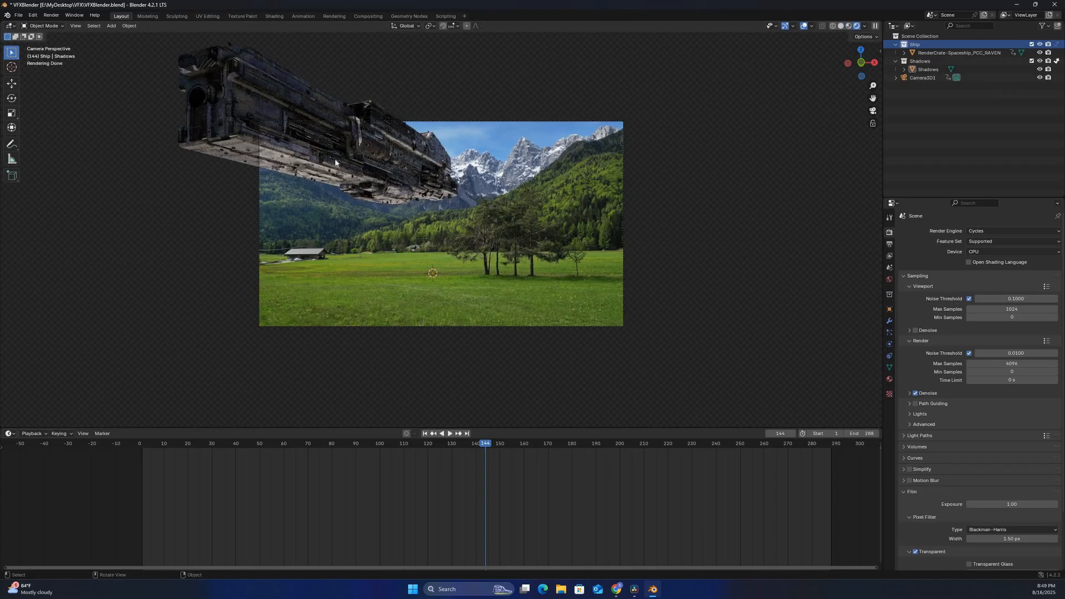
left_click(1031, 61)
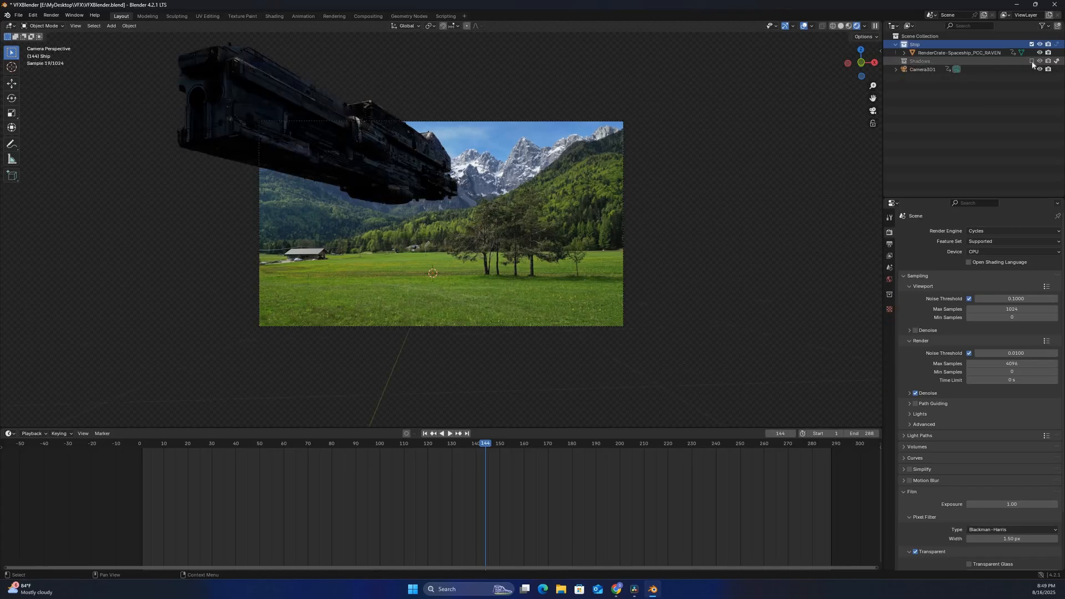
left_click(1031, 61)
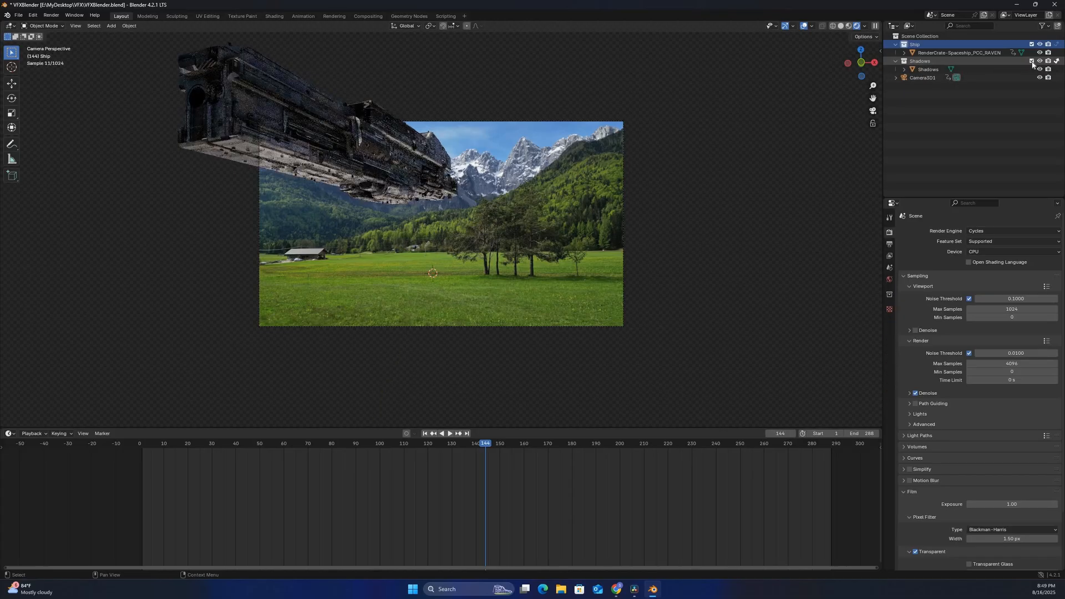
left_click(1031, 61)
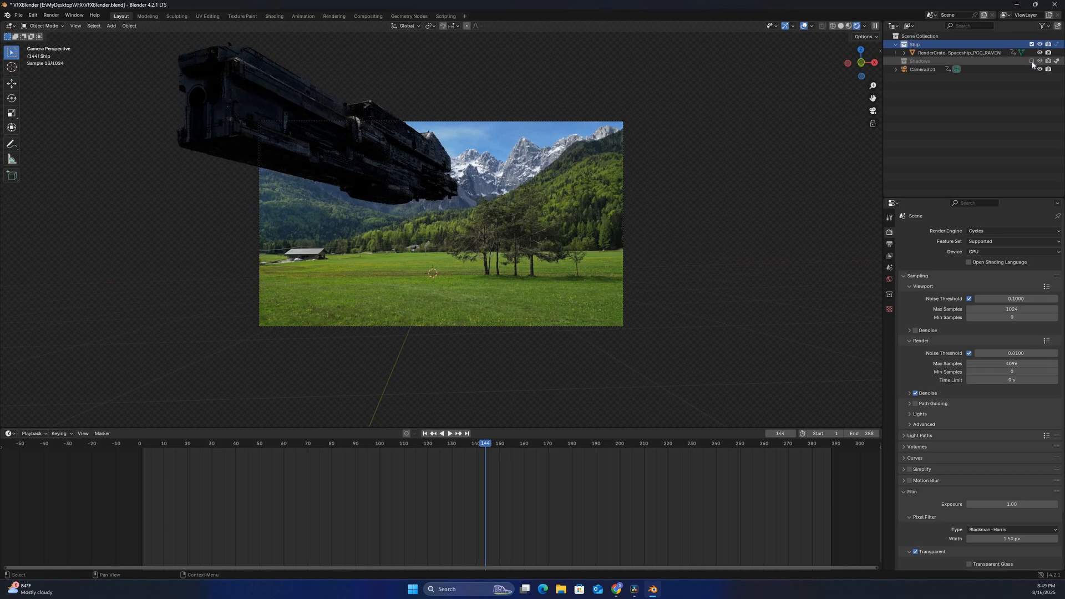
left_click(1032, 61)
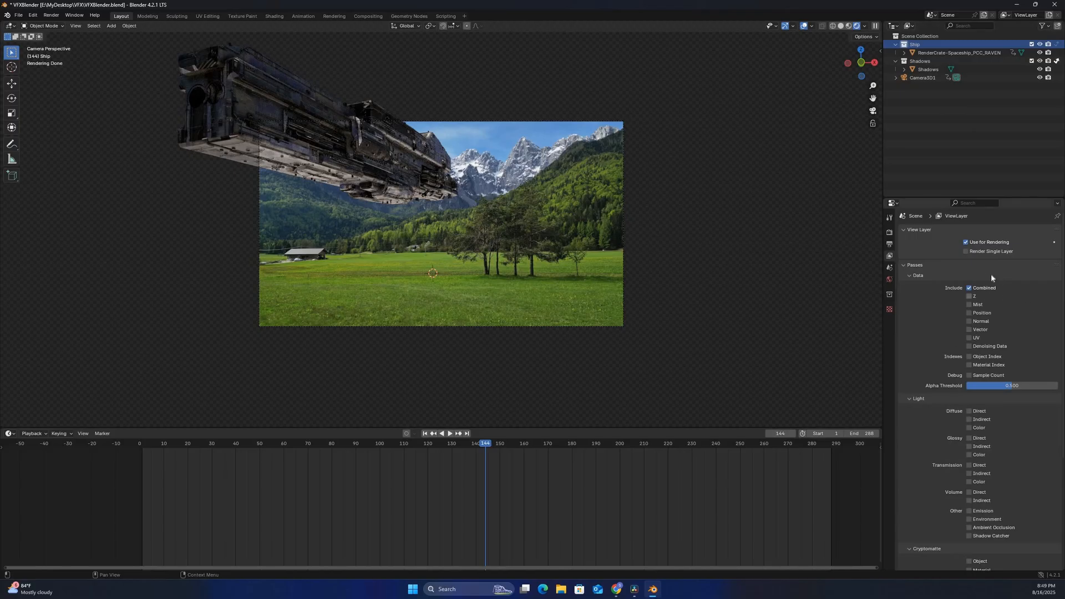
Enable the Vector and Ambient Occlusion passes for the current view layer
scroll(991, 274, "down", 1)
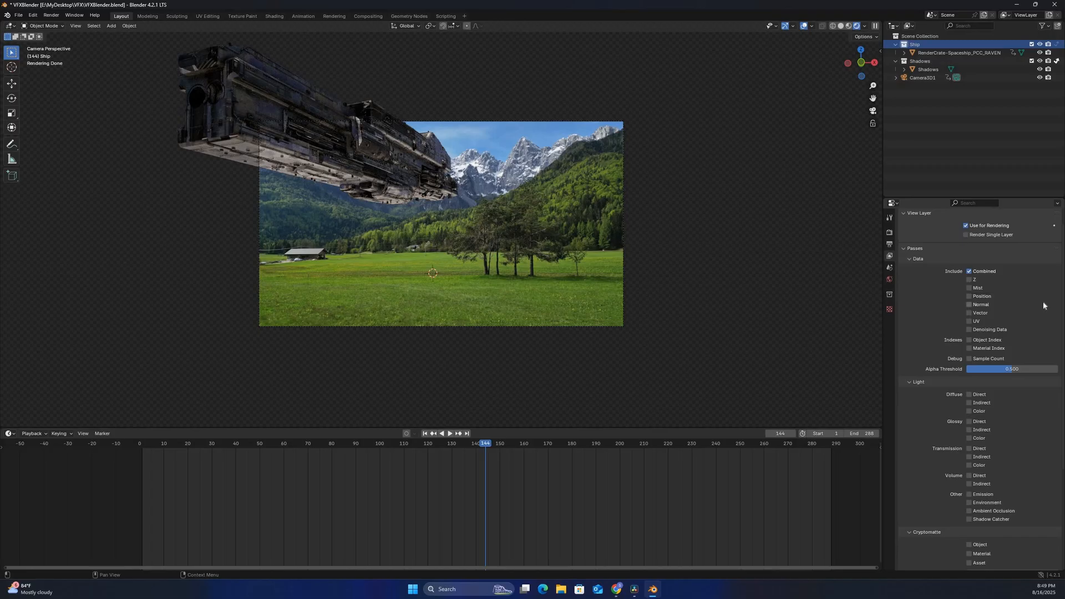
left_click(984, 316)
scroll(952, 462, "down", 3)
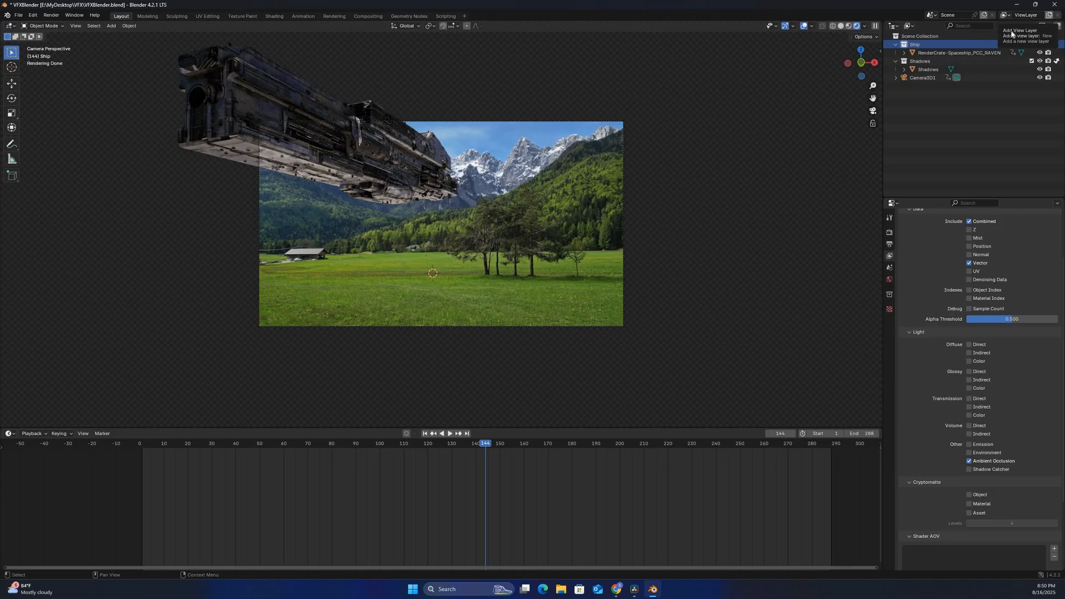
Add a new view layer, and compare the Shadows and Ship view layers by activating Shadows and returning to Ship
left_click(1049, 15)
left_click(1008, 31)
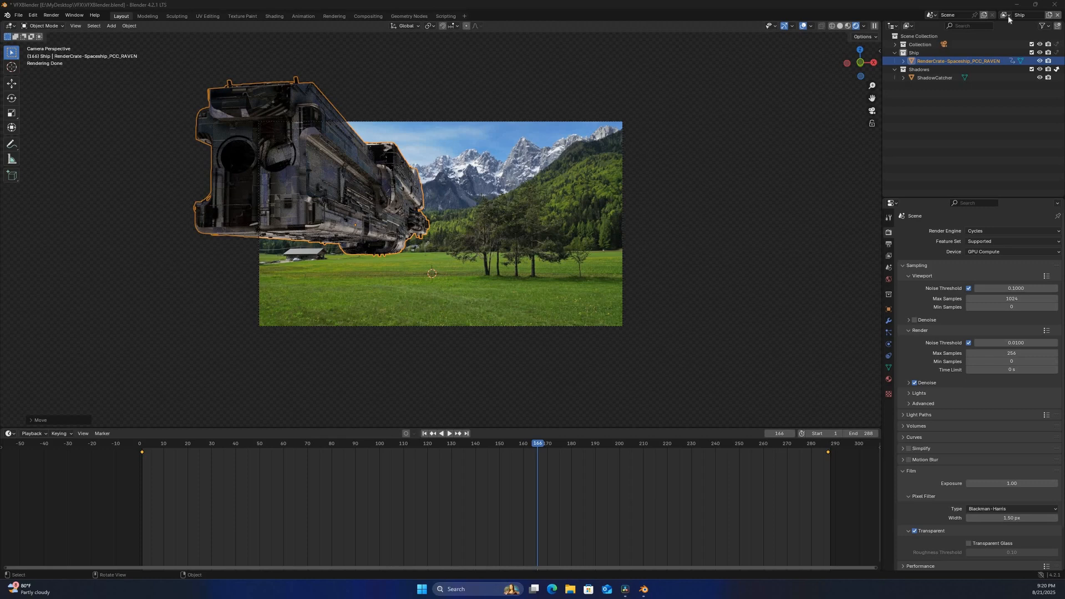
left_click(1006, 15)
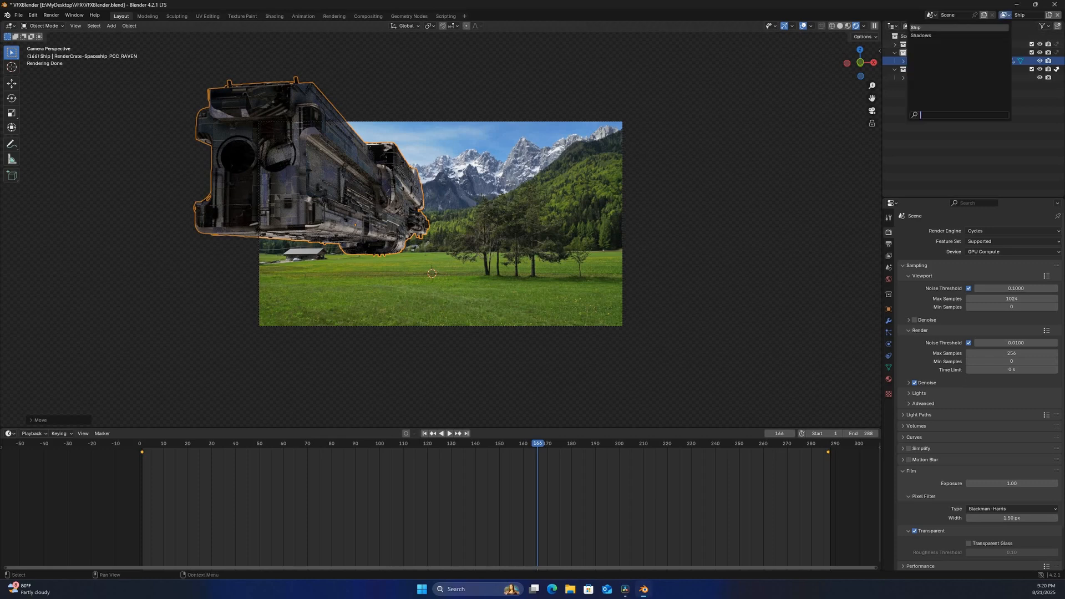
left_click(928, 36)
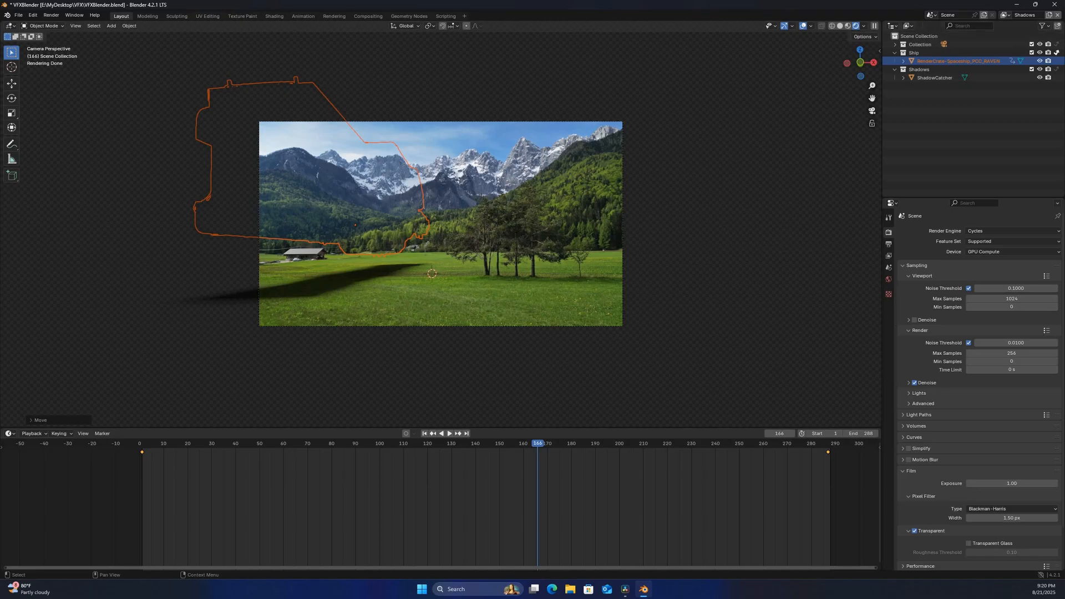
left_click(1005, 15)
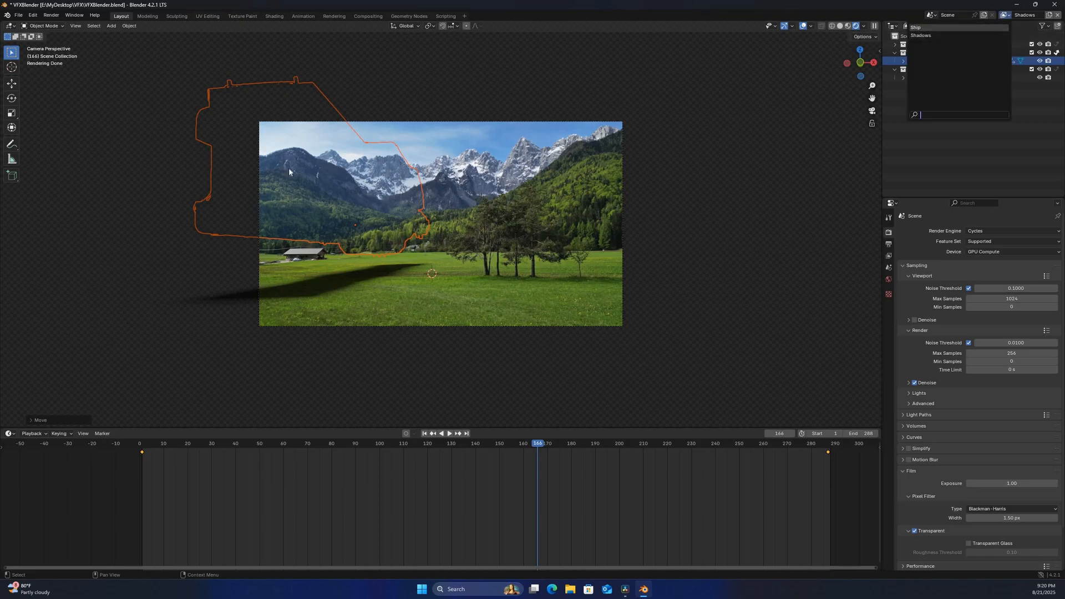
left_click(916, 27)
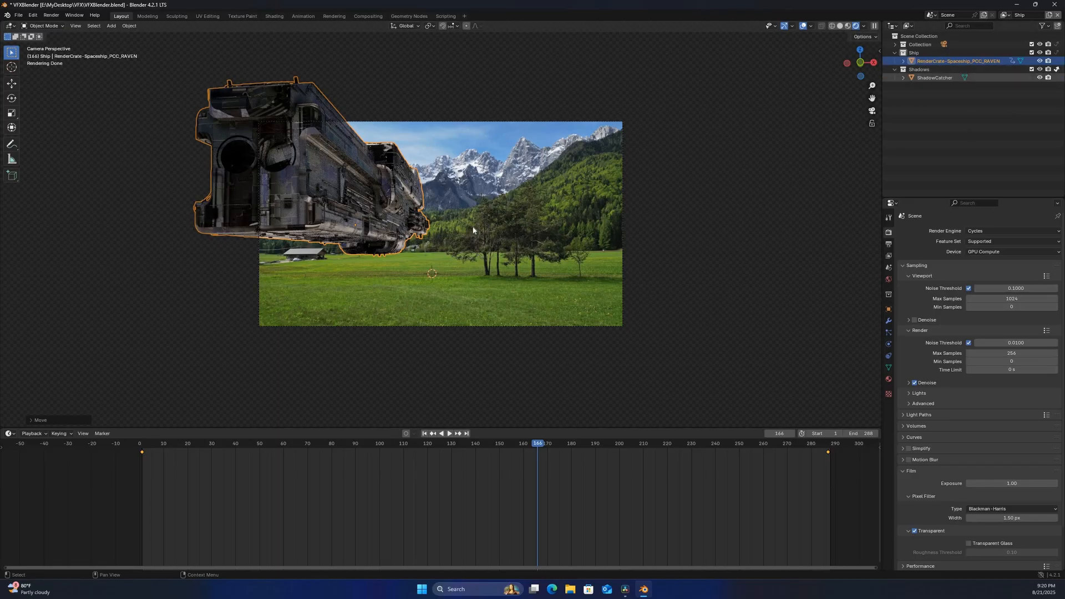
Render the current frame and examine the Ship layer's Vector, AO and Combined passes in the render result
left_click(55, 17)
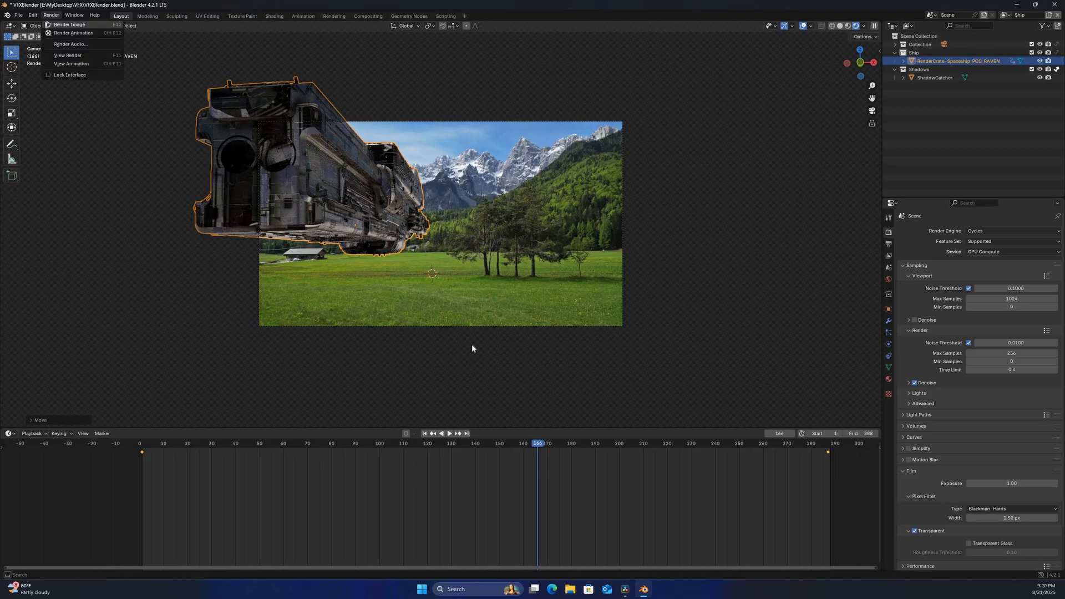
left_click(69, 25)
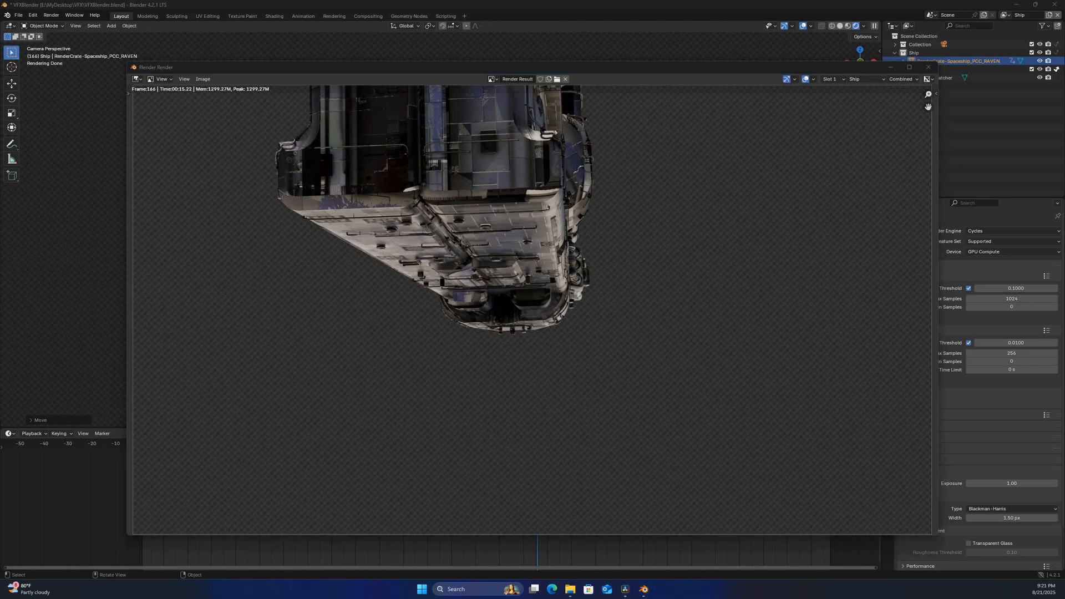
left_click(900, 79)
left_click(891, 95)
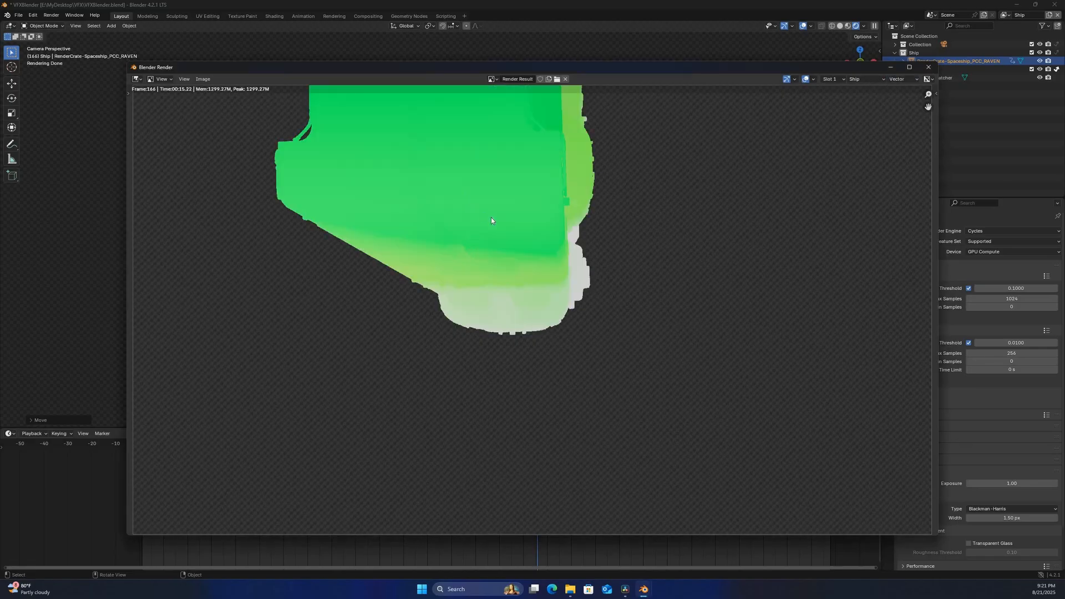
left_click(895, 79)
left_click(887, 103)
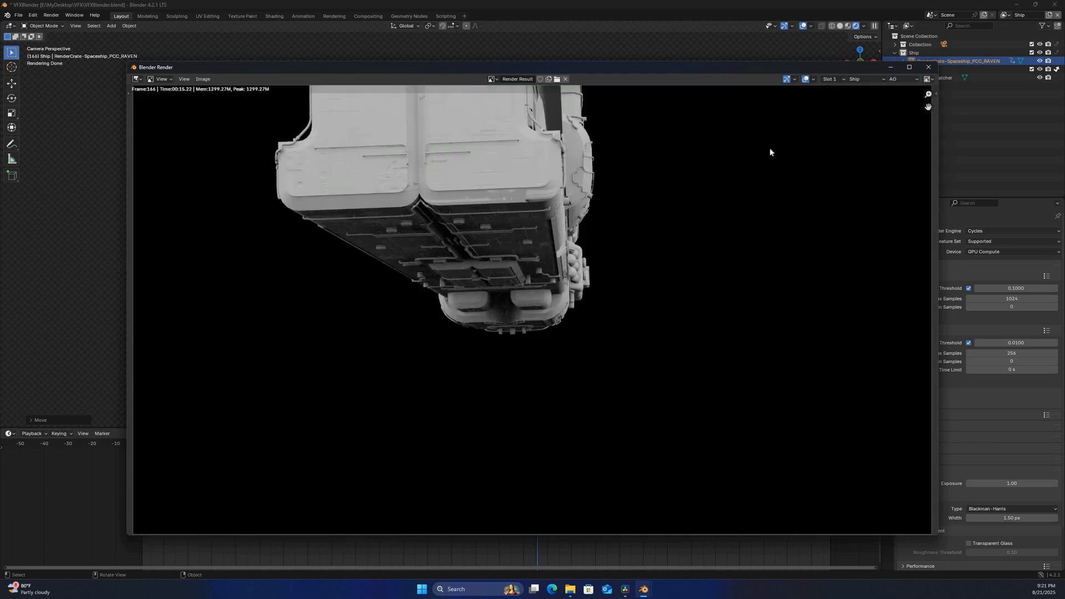
left_click(891, 79)
left_click(890, 90)
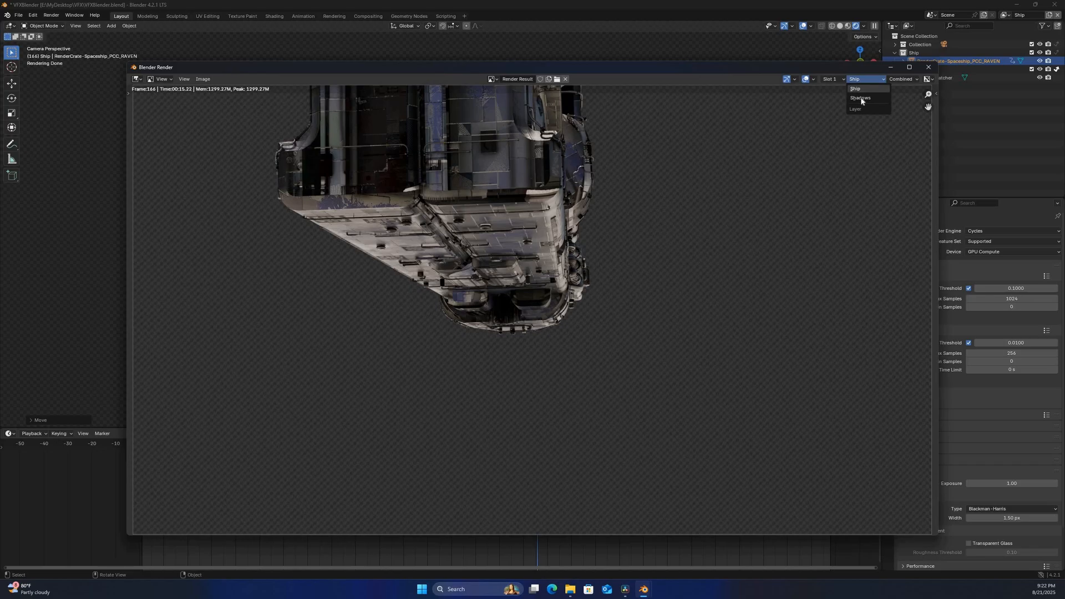
Inspect the Shadows layer's Combined and Shadow Catcher passes in the render result, and close the render window
left_click(861, 99)
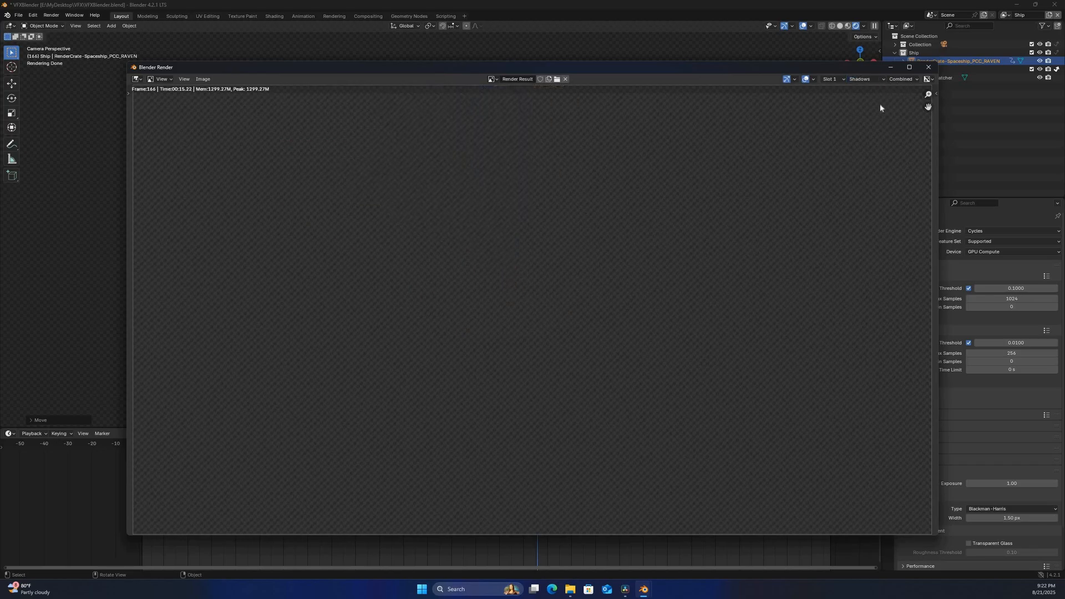
left_click(901, 78)
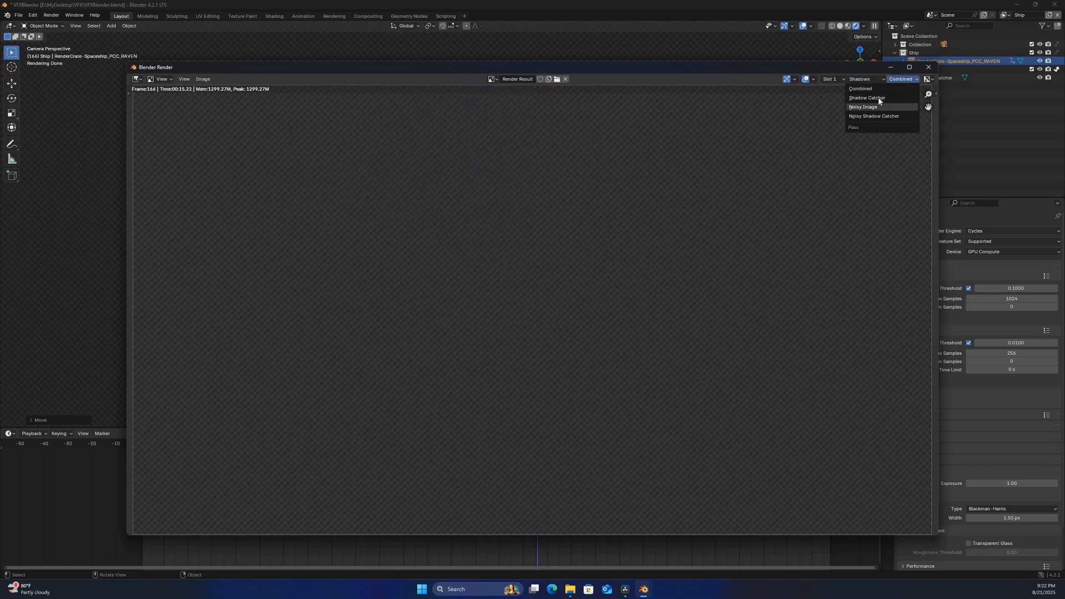
key("Return")
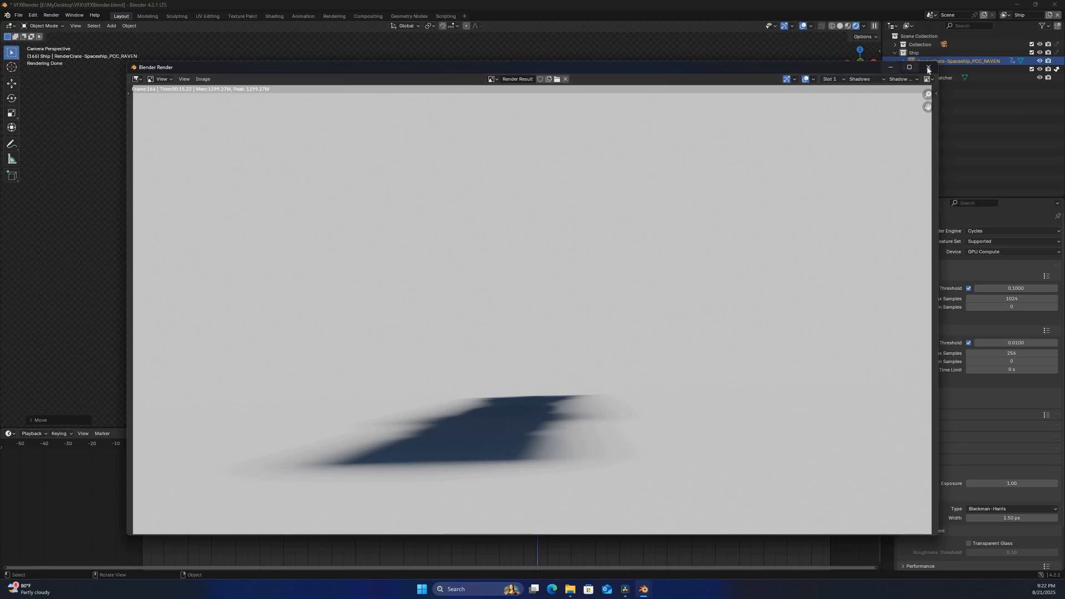
key("Escape")
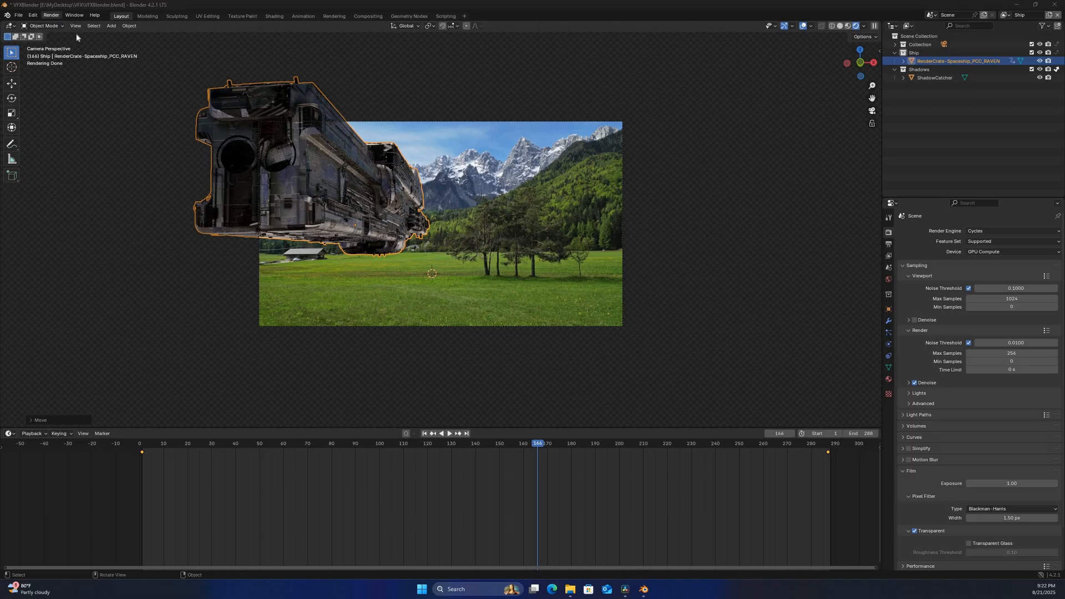
Switch to File Explorer, look through the Ship EXR sequence in the Render folder, and return to the VFX folder
left_click(51, 15)
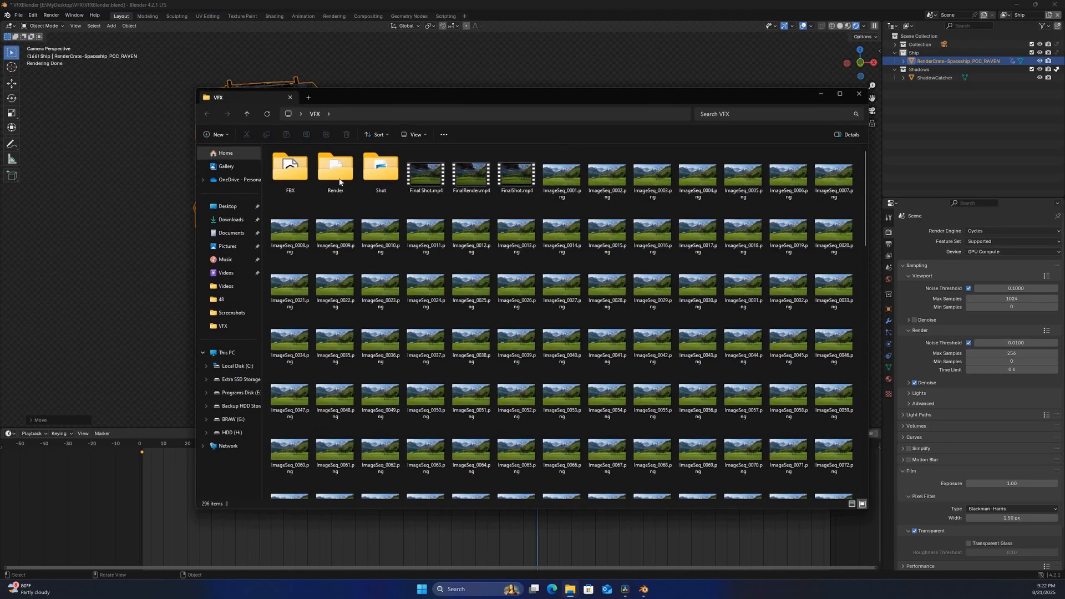
double_click(335, 172)
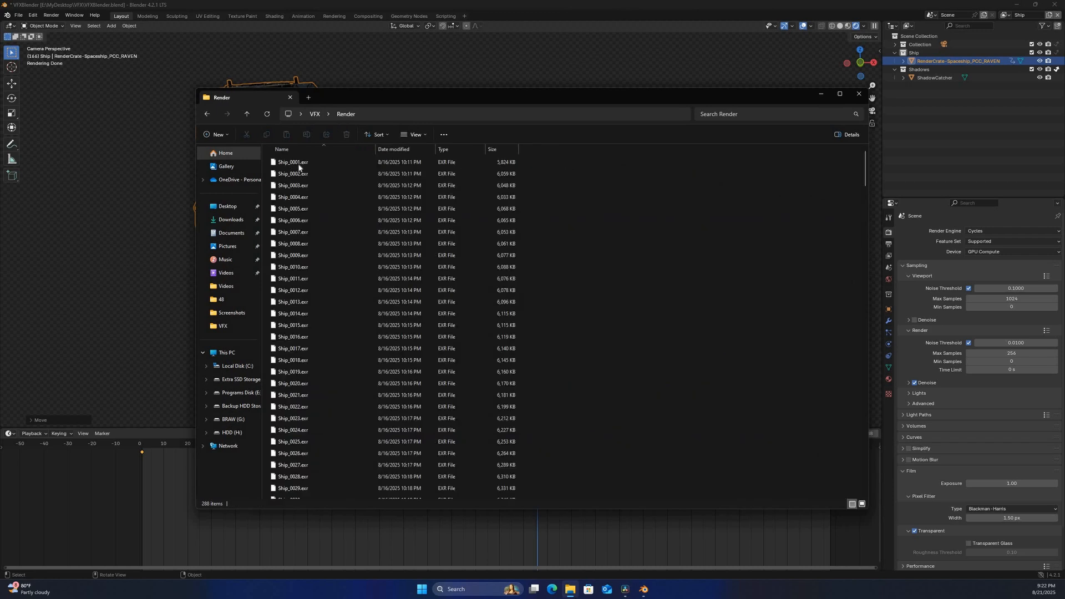
left_click(302, 163)
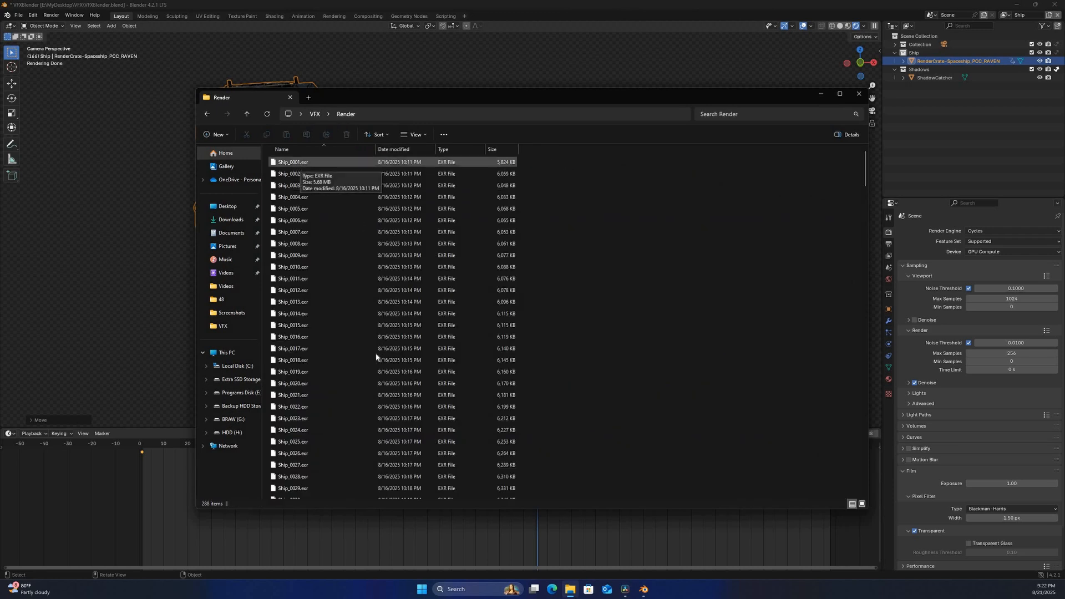
scroll(383, 335, "down", 20)
scroll(391, 424, "down", 20)
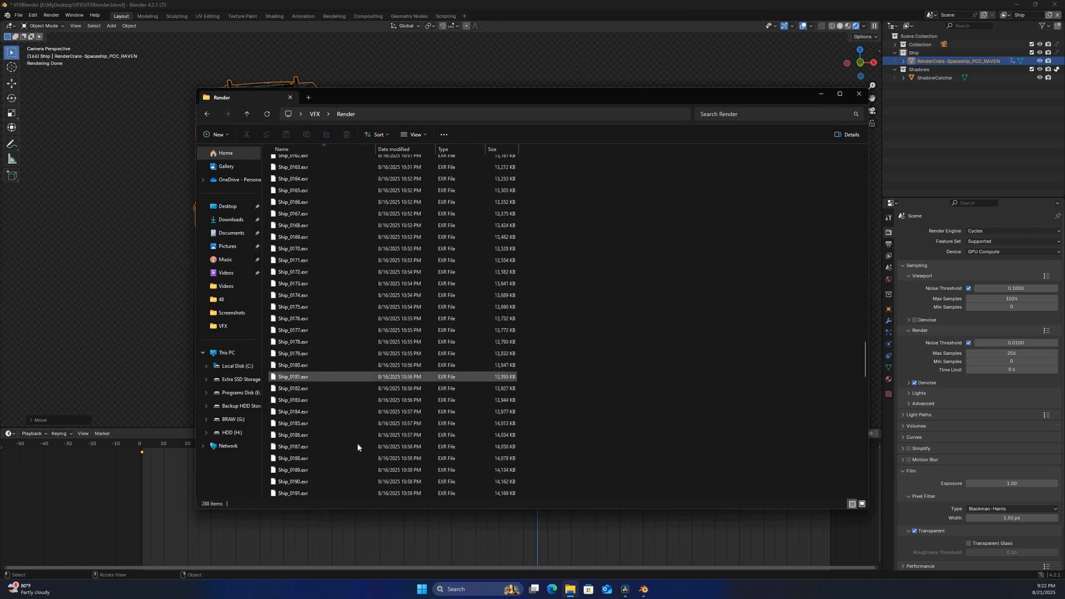
scroll(350, 349, "up", 20)
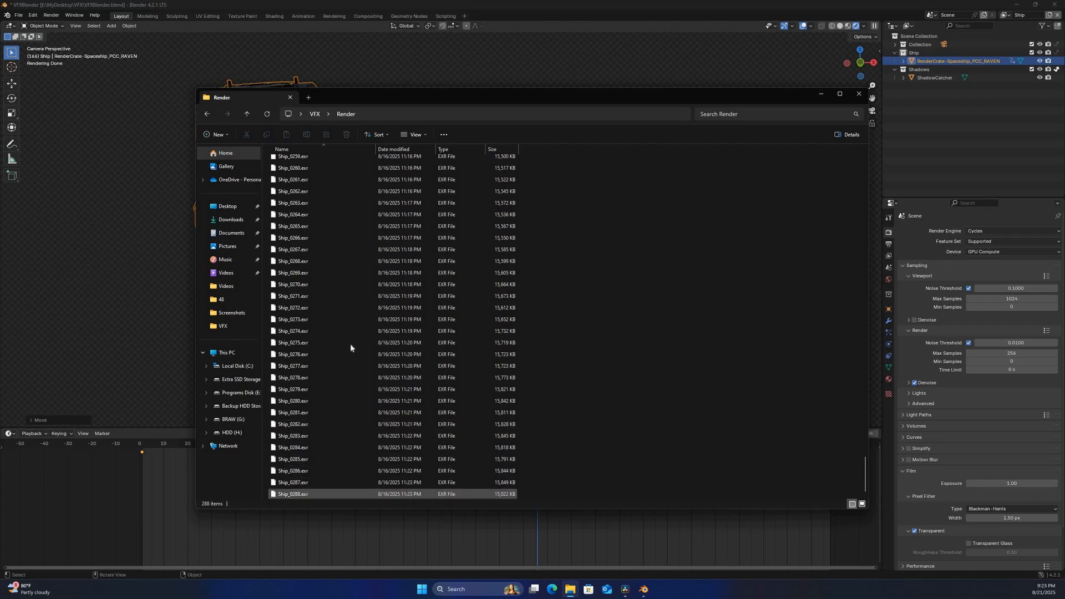
scroll(351, 347, "up", 20)
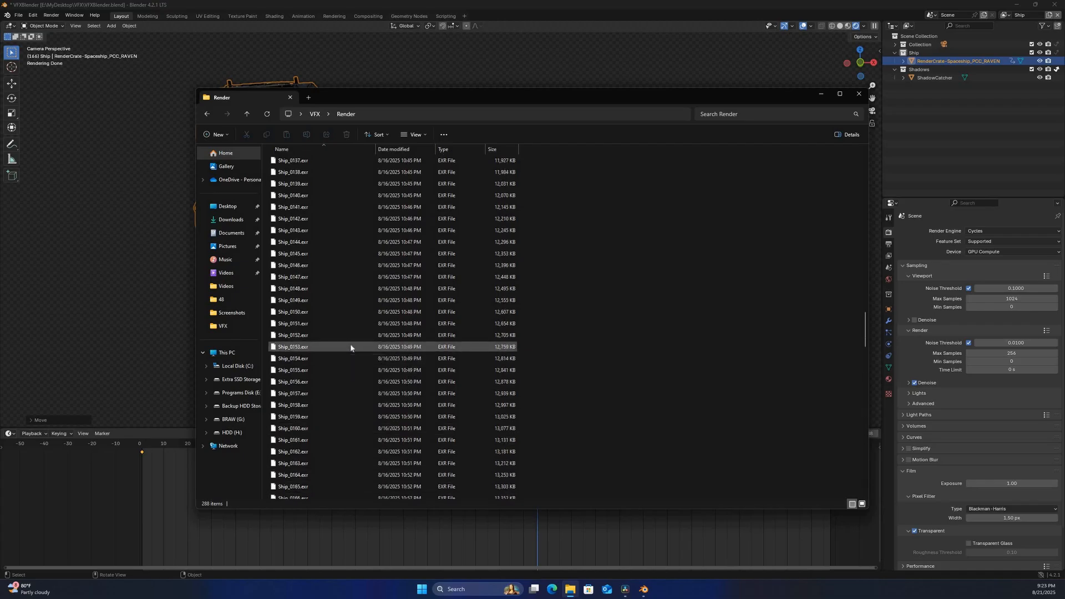
scroll(351, 347, "up", 8)
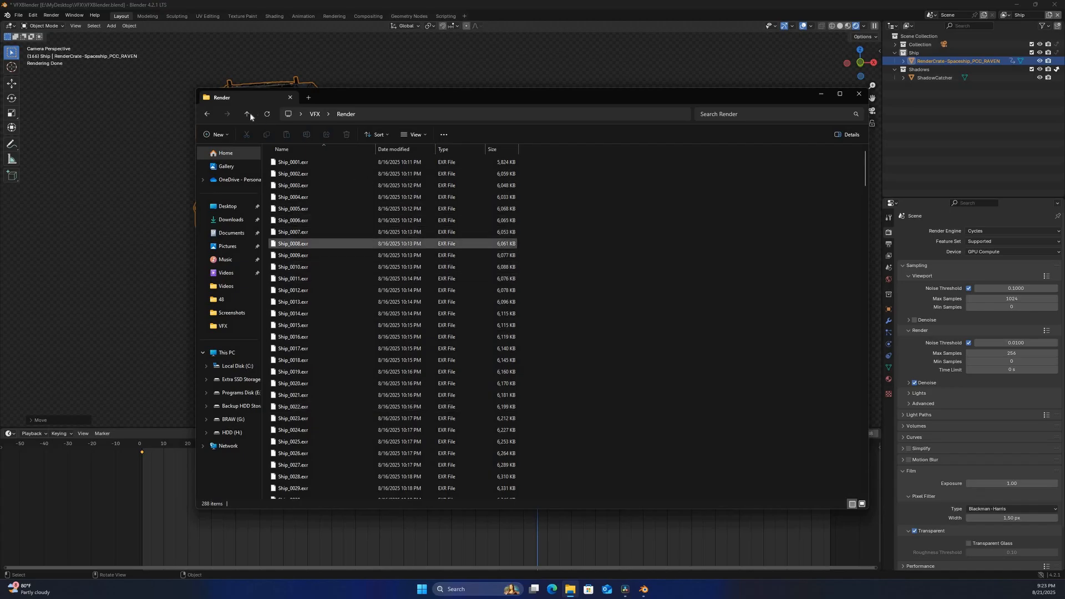
key("alt+Up")
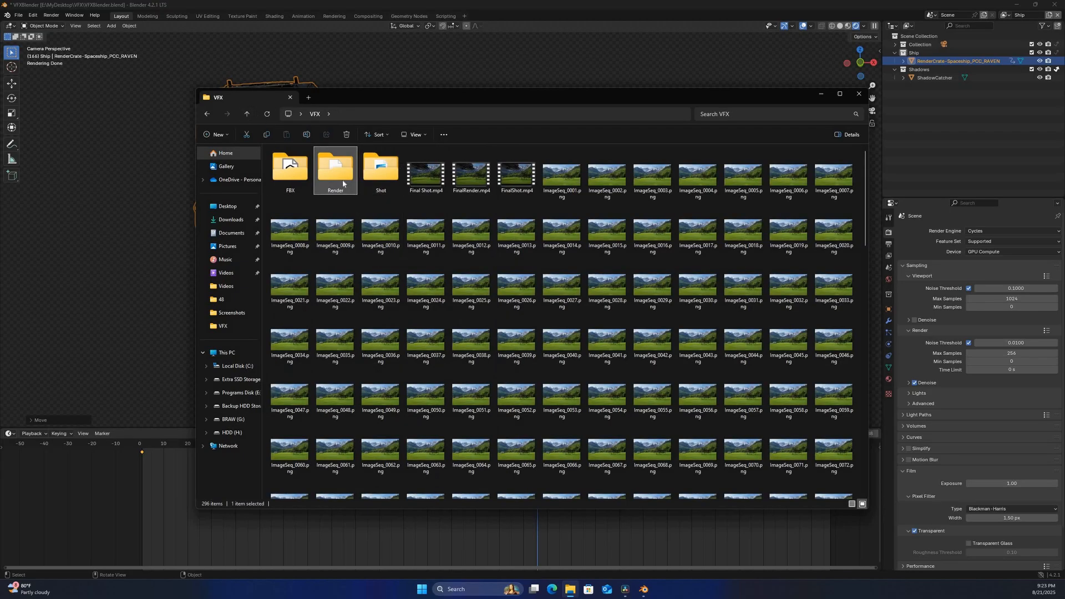